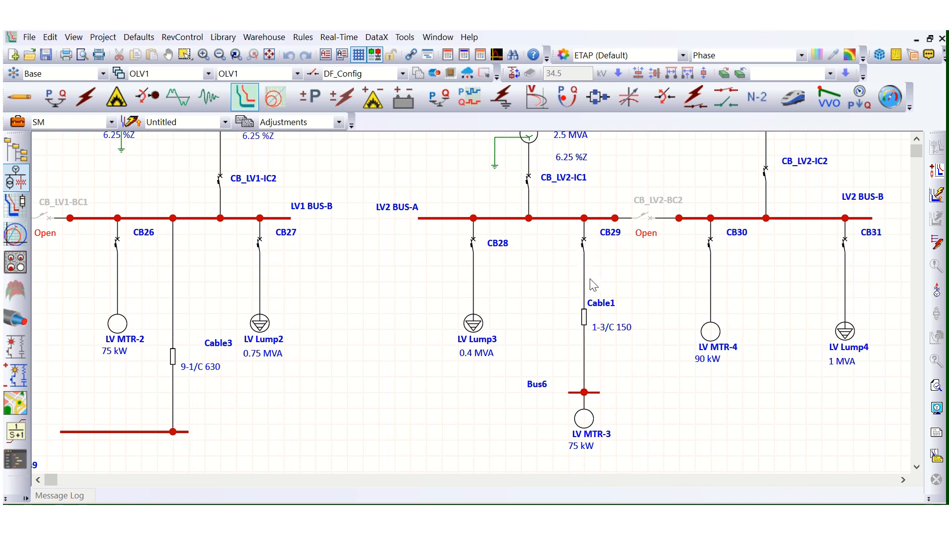
- Examine the feeder from the 6.6 kV bus through CB10, Cable4 and transformer TR07 to LV2 BUS-A
scroll(593, 287, "down", 2)
scroll(598, 304, "up", 1)
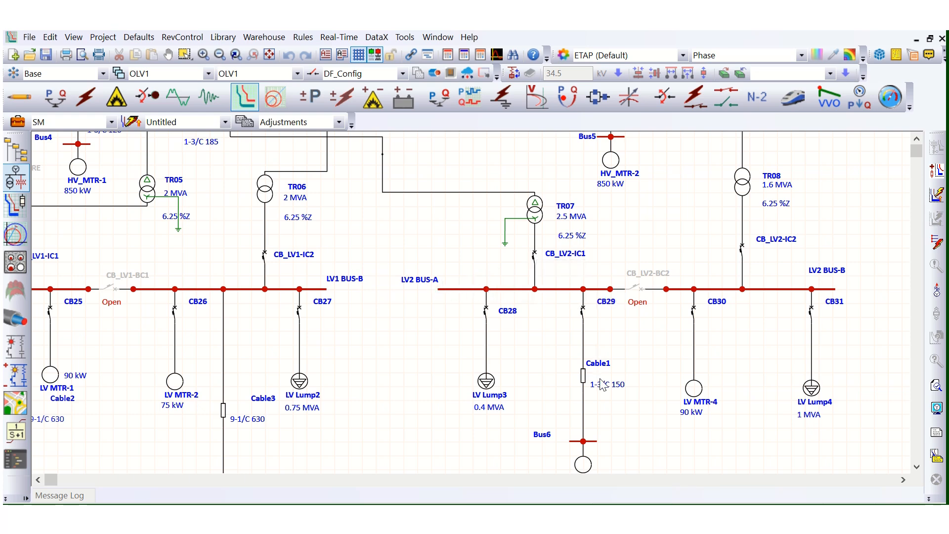
scroll(576, 383, "down", 1)
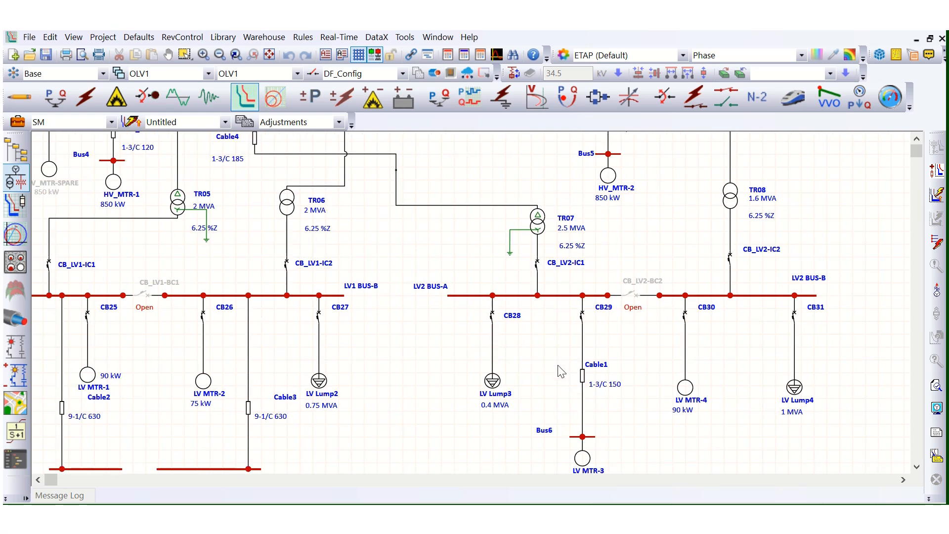
scroll(562, 371, "up", 2)
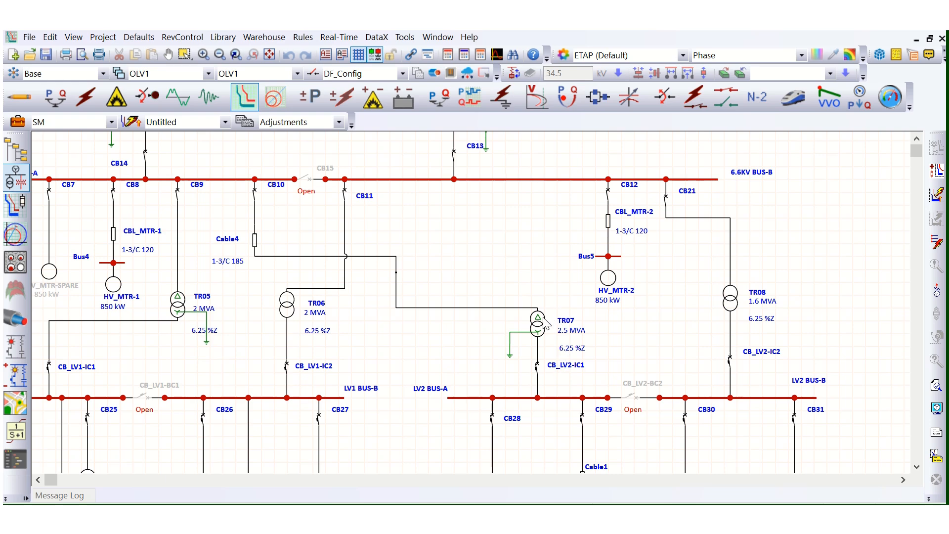
scroll(537, 325, "up", 1)
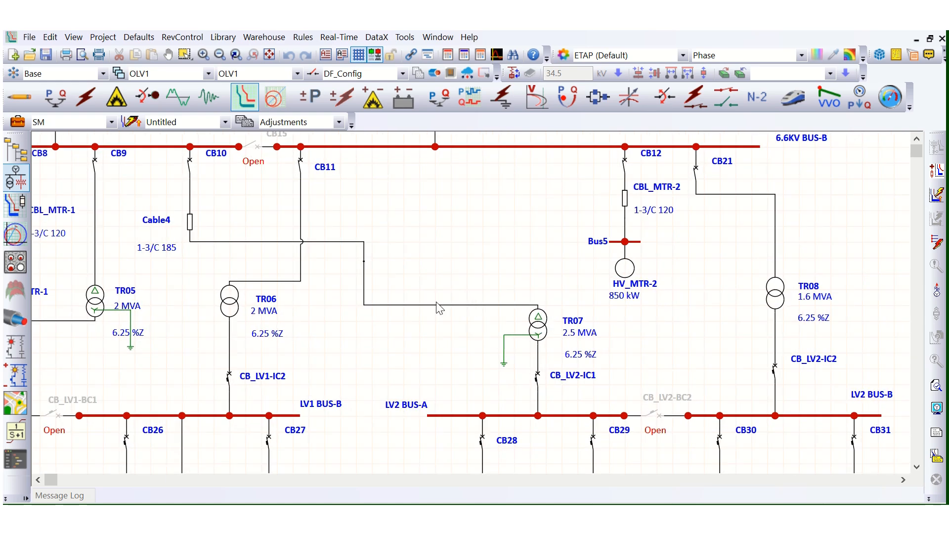
scroll(685, 379, "down", 1)
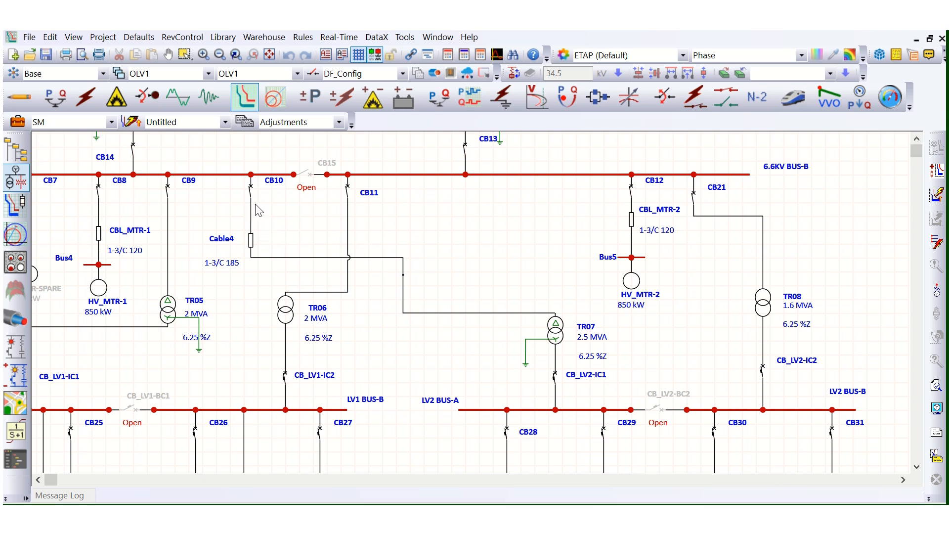
scroll(256, 210, "up", 1)
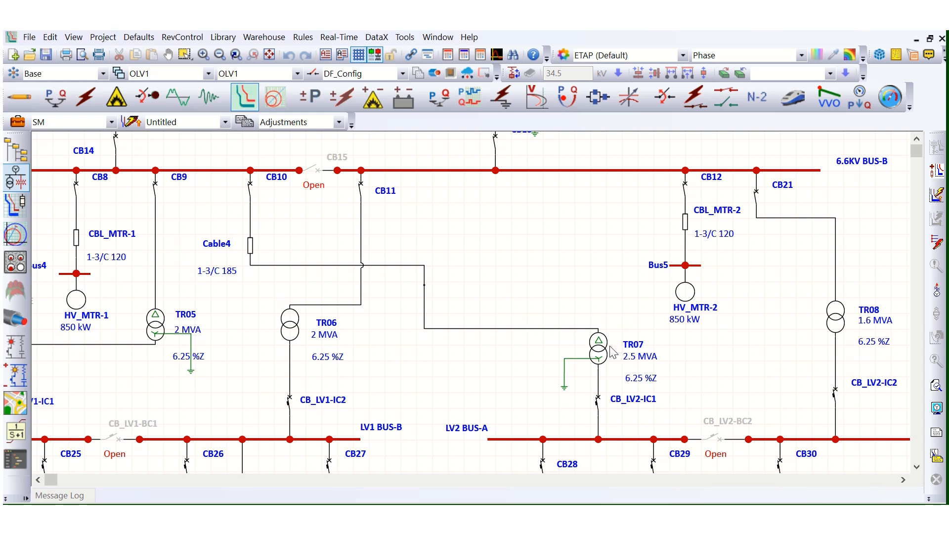
- Switch to edit mode and insert a current transformer between CB10 and Cable4
left_click(29, 99)
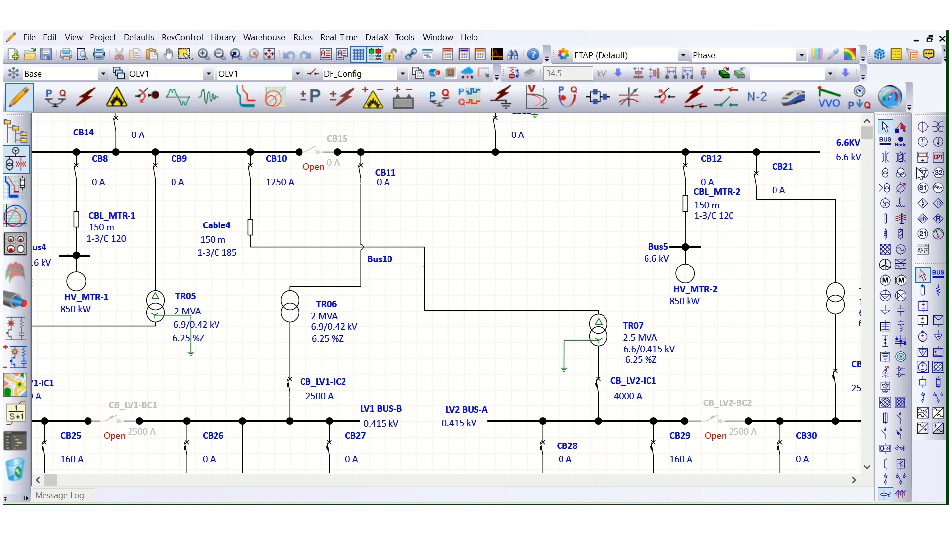
left_click(922, 127)
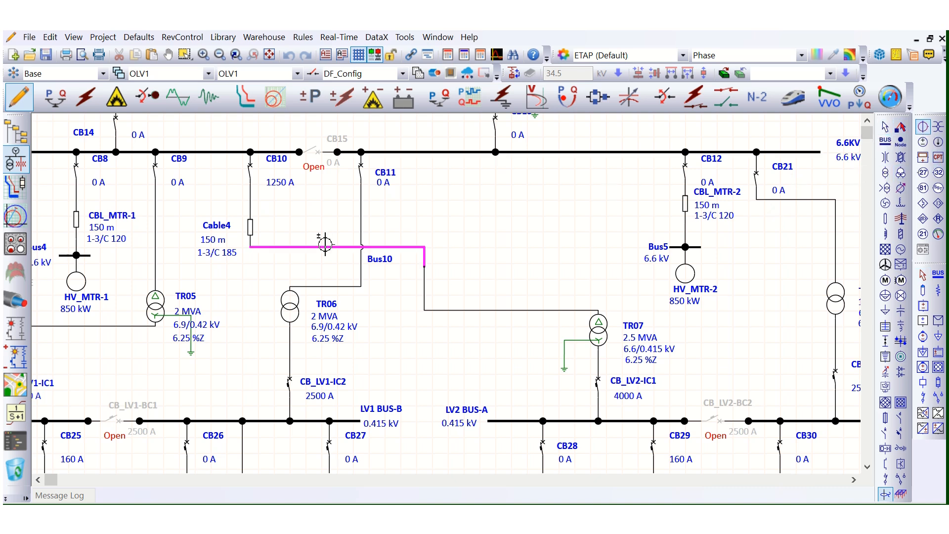
left_click(251, 192)
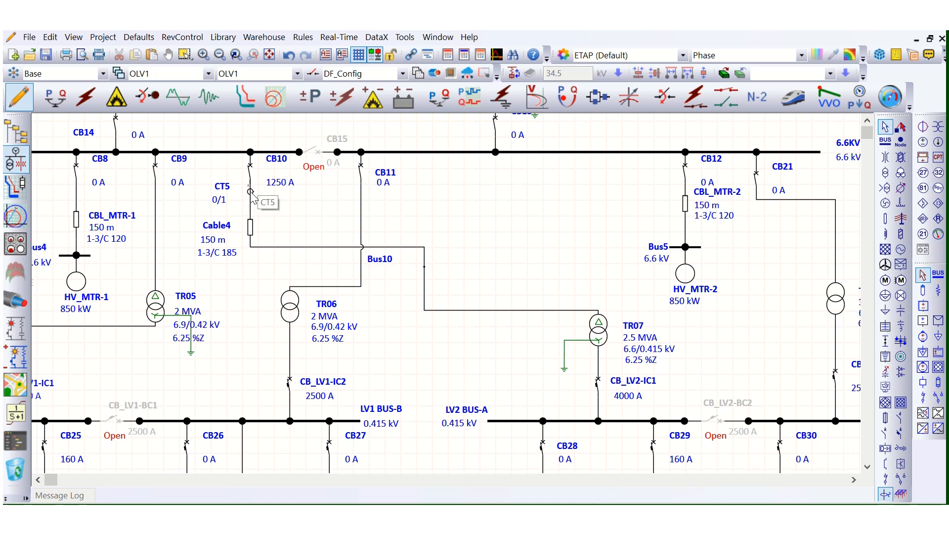
- Check the primary full-load current in transformer TR07's rating data and close its editor without saving
scroll(276, 205, "up", 1)
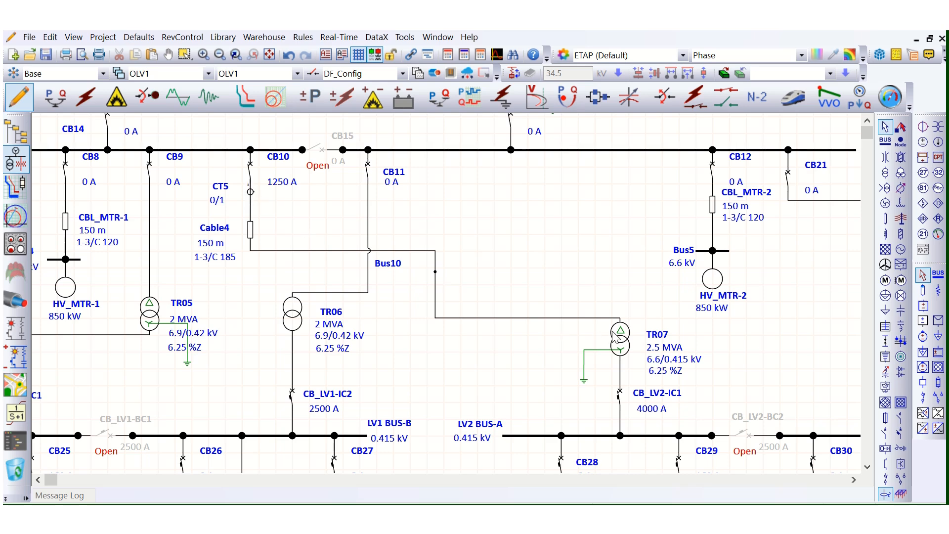
left_click(626, 337)
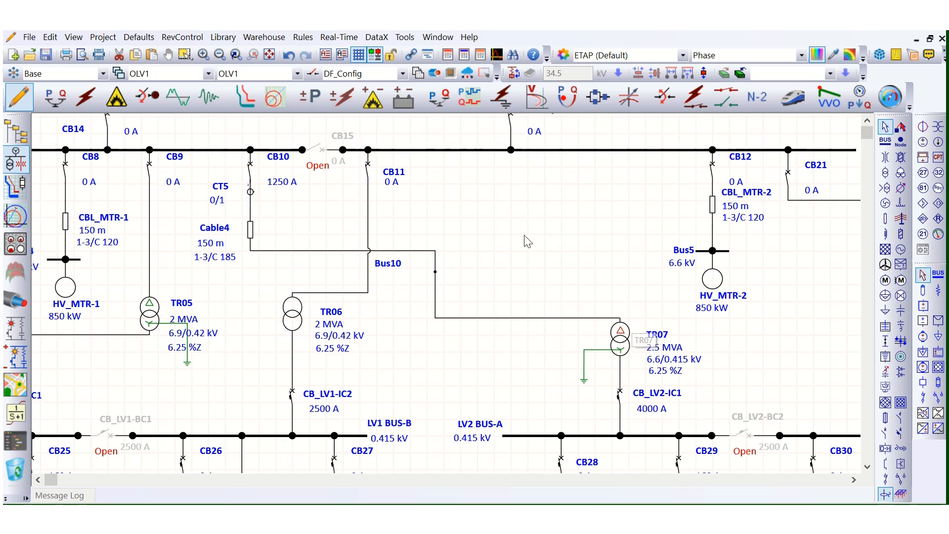
left_click(342, 68)
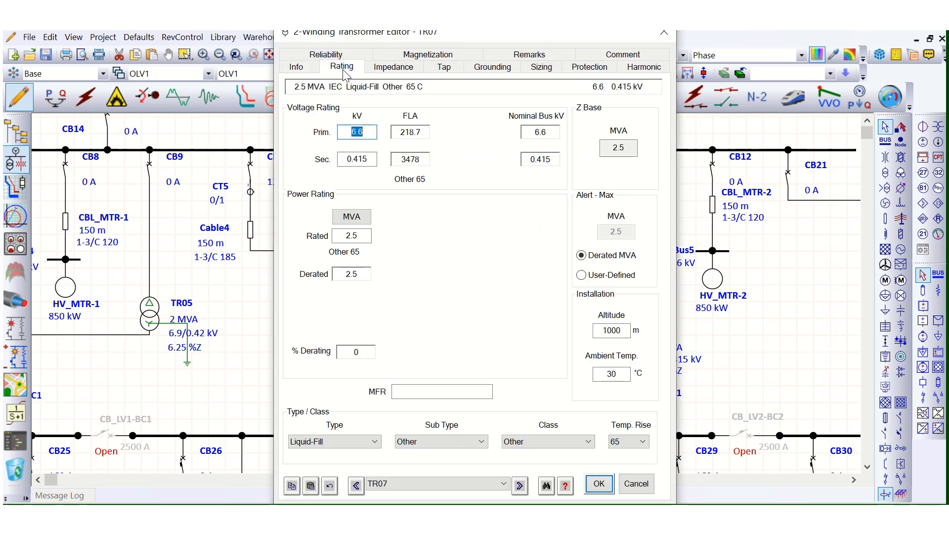
left_click(424, 132)
left_click(646, 482)
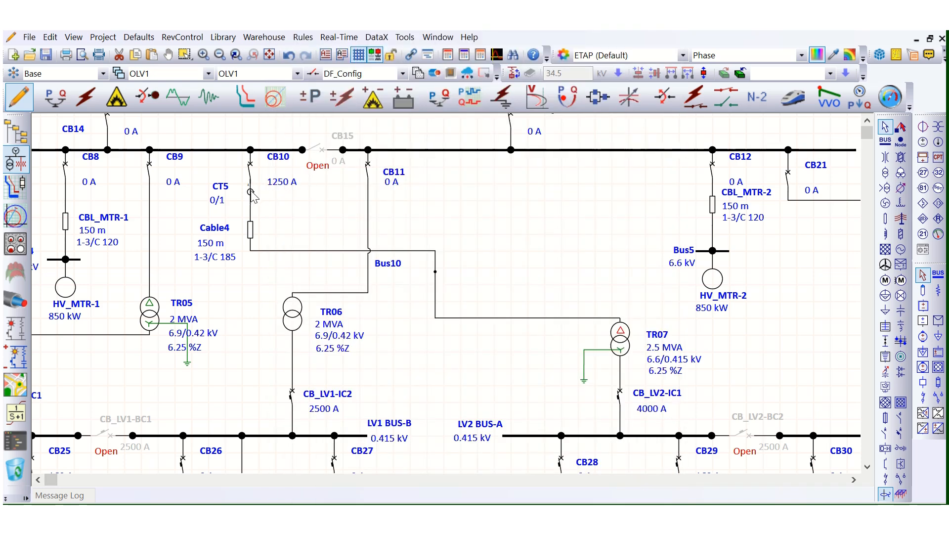
- Set the primary current rating of the new current transformer below CB10 to 300 A
double_click(250, 191)
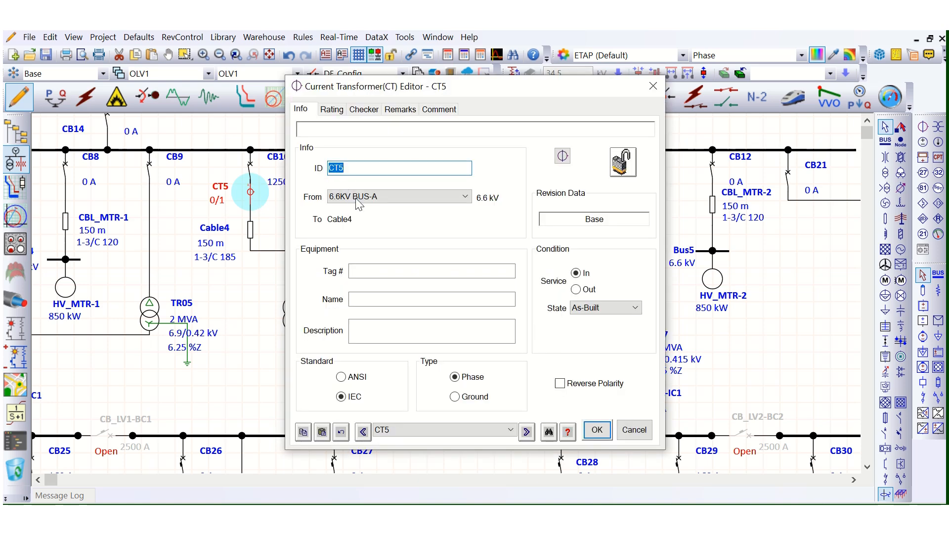
left_click(331, 110)
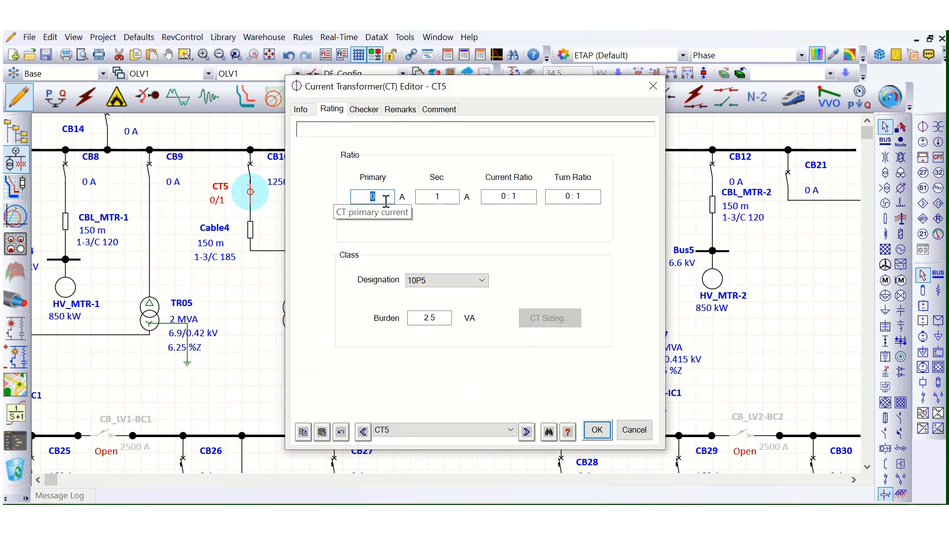
type("300")
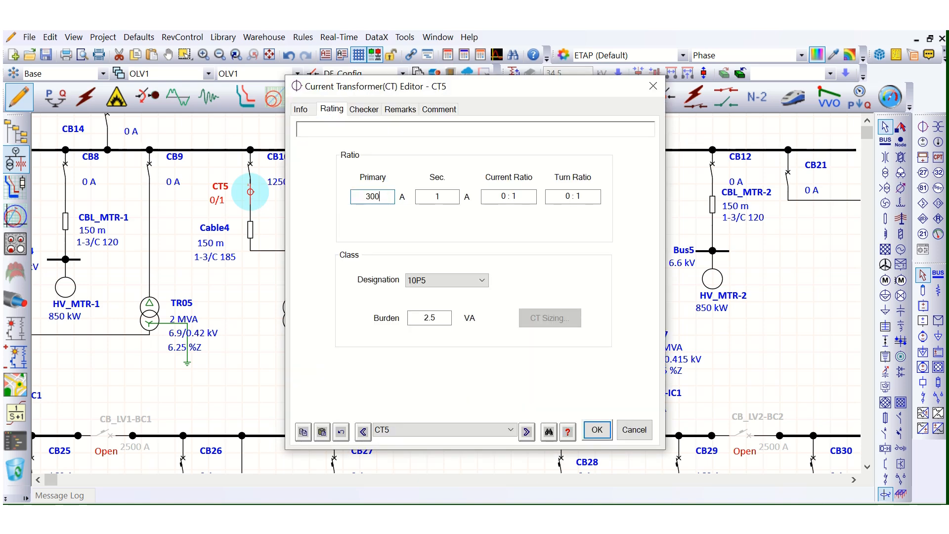
left_click(448, 197)
left_click(596, 429)
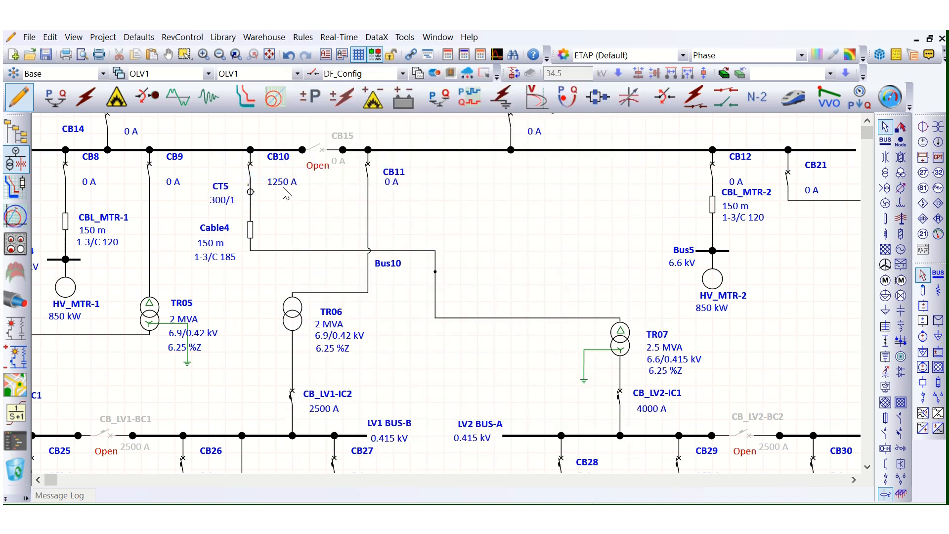
- Nudge CB10's rating label upward and add a multi-function relay beside CT5, wired to that current transformer
left_click(250, 166)
left_click_drag(280, 179, 278, 174)
left_click(937, 219)
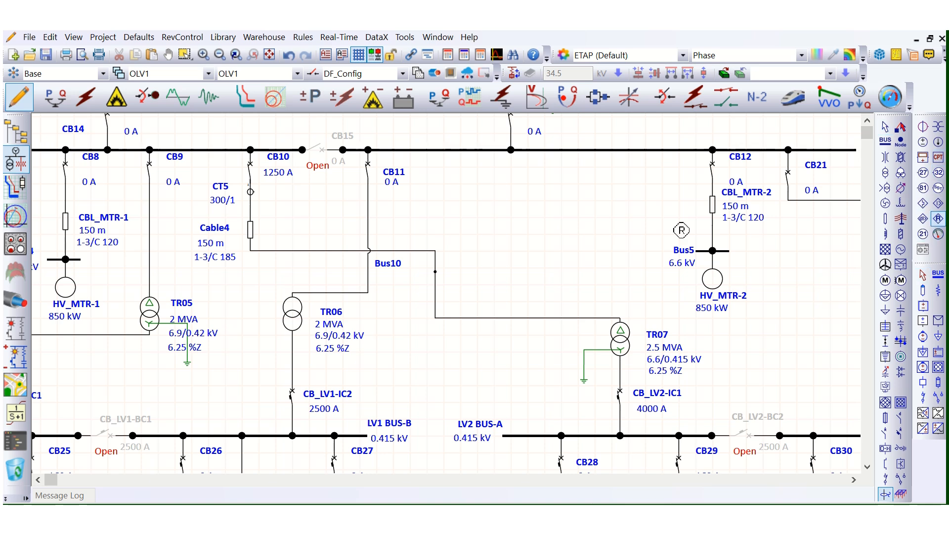
left_click(316, 197)
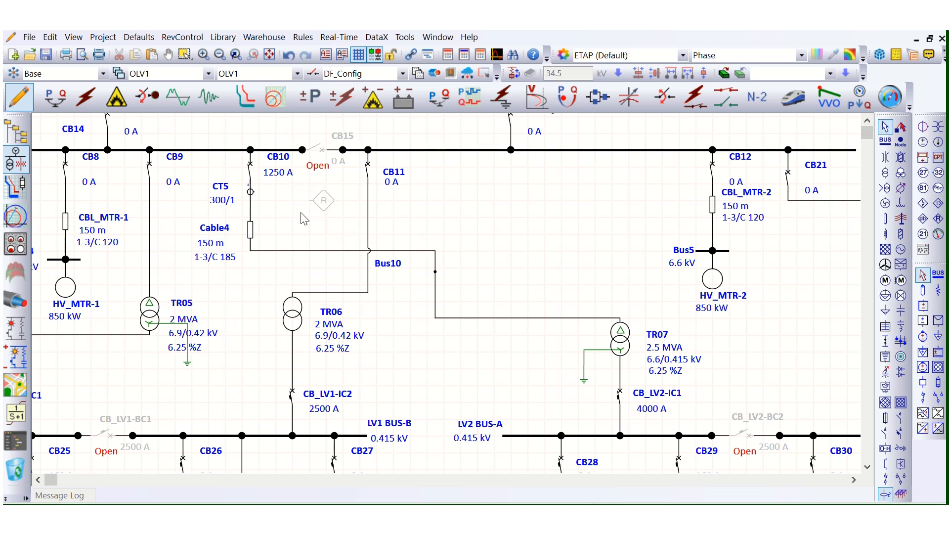
left_click_drag(250, 191, 314, 200)
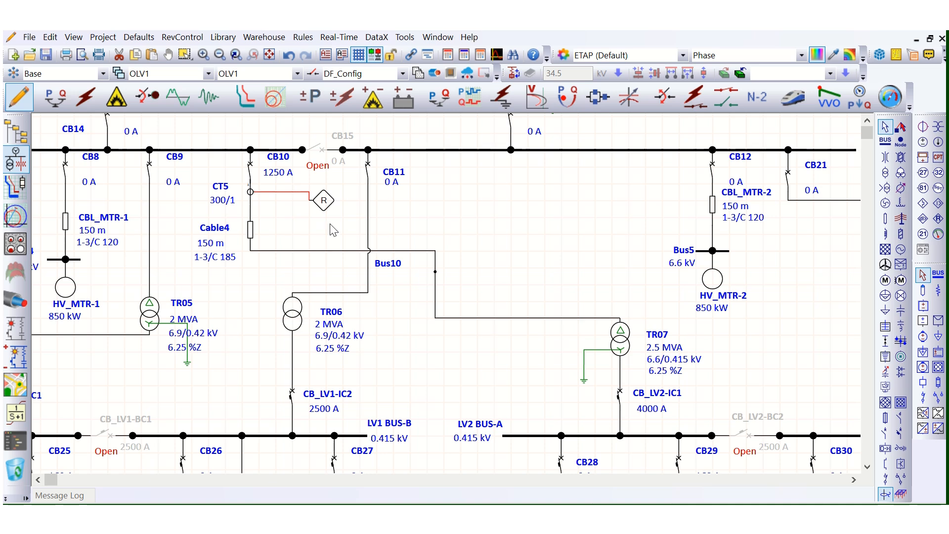
left_click(353, 199)
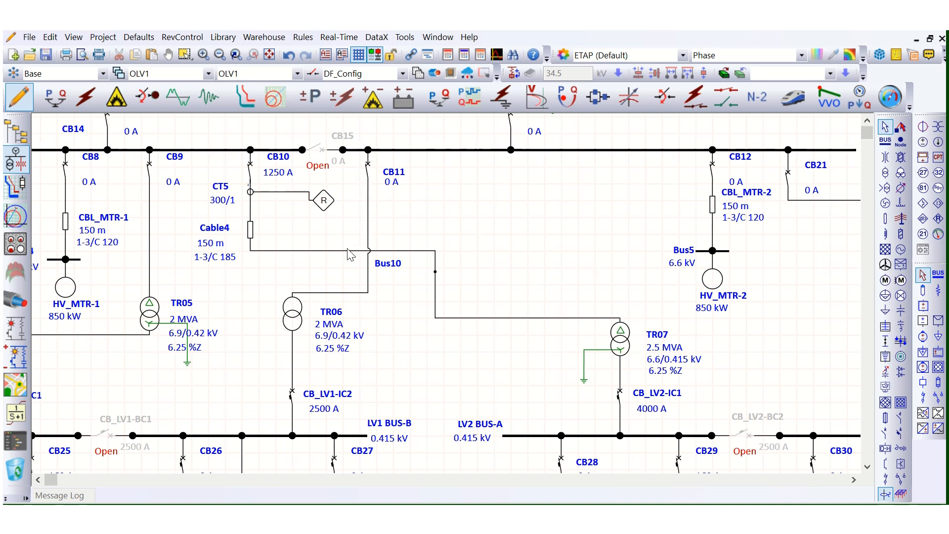
- Review the new relay's current inputs and select TR07 as the base device for its parameters
double_click(331, 208)
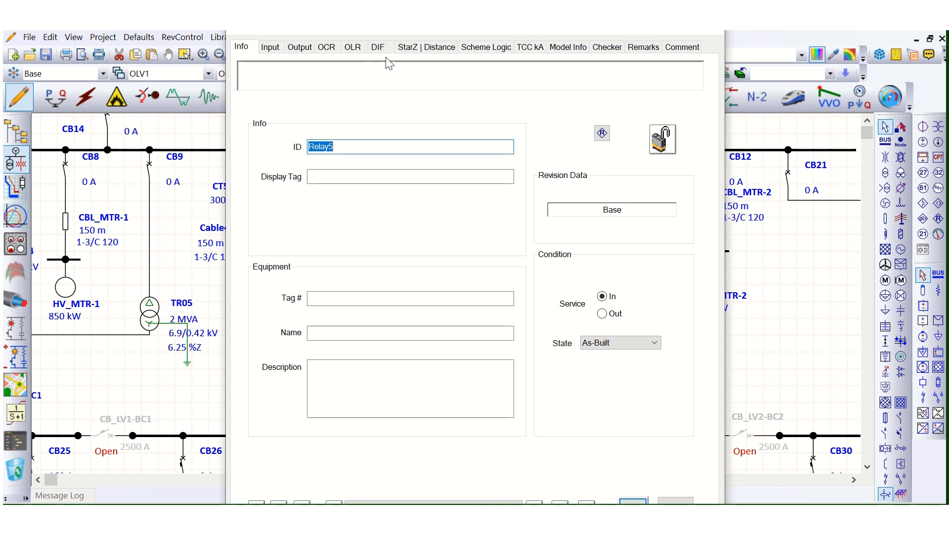
left_click(280, 51)
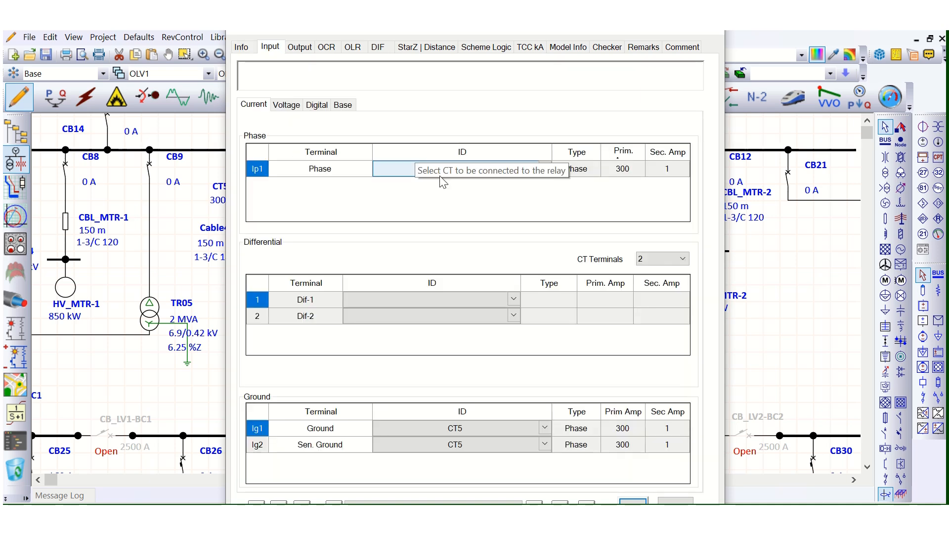
left_click_drag(450, 31, 606, 44)
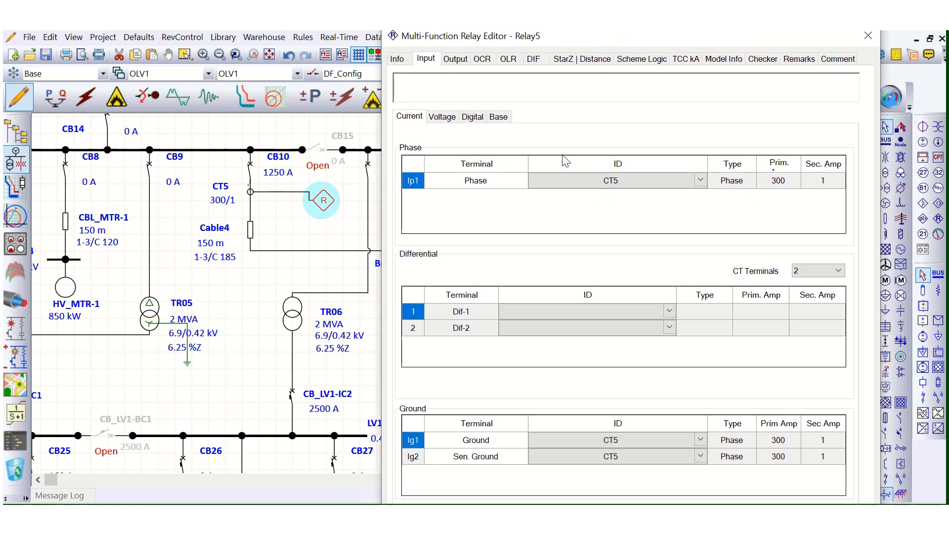
left_click(500, 119)
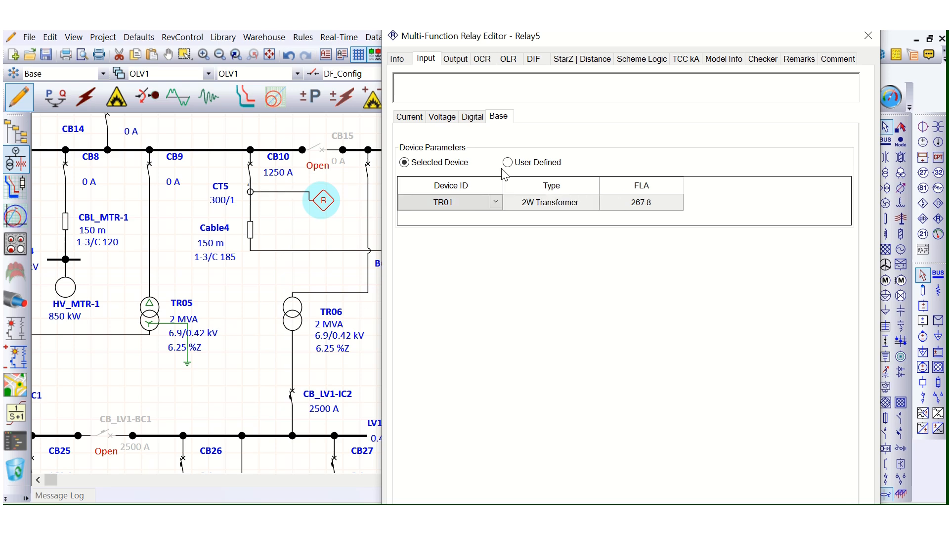
left_click_drag(564, 37, 614, 46)
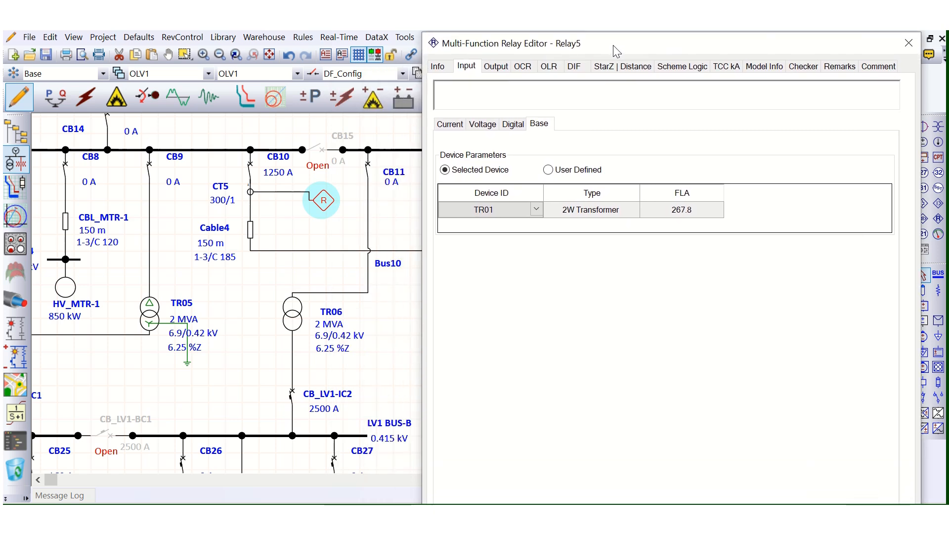
left_click(536, 208)
left_click(537, 208)
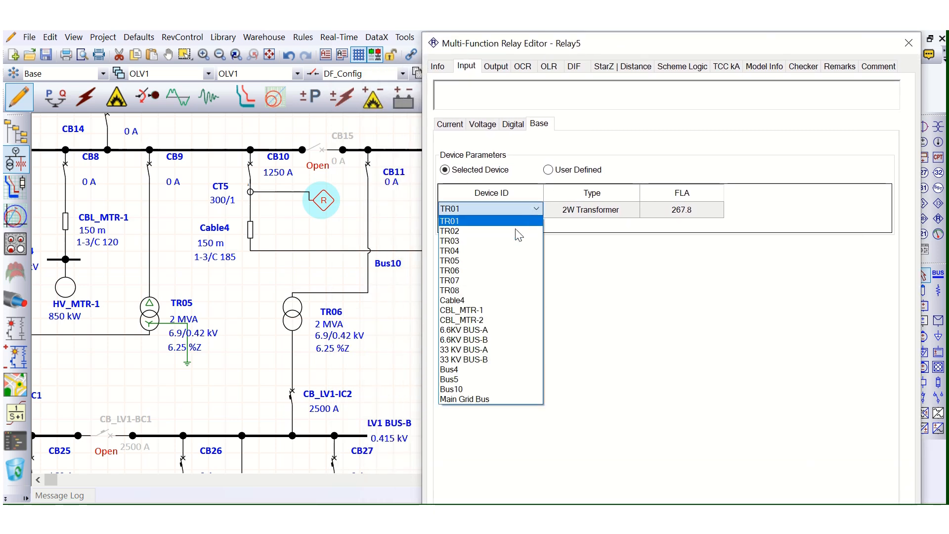
left_click(470, 277)
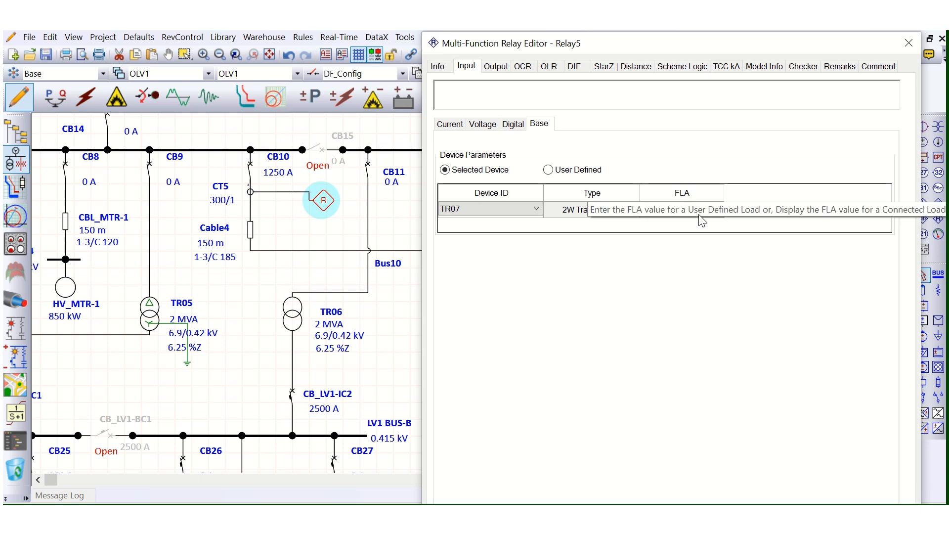
- Assign the ABB REF 542plus model from the relay library to the relay's overcurrent settings
left_click(519, 69)
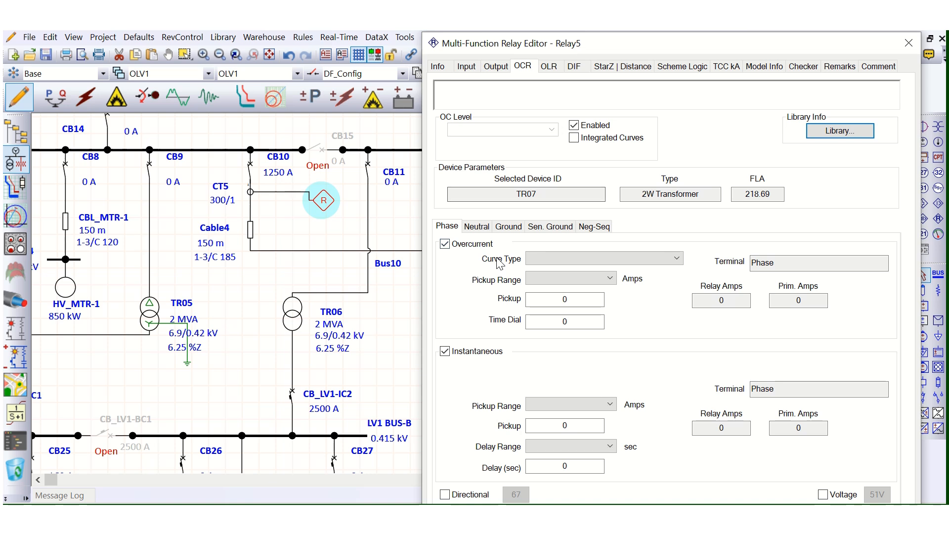
left_click_drag(585, 47, 580, 33)
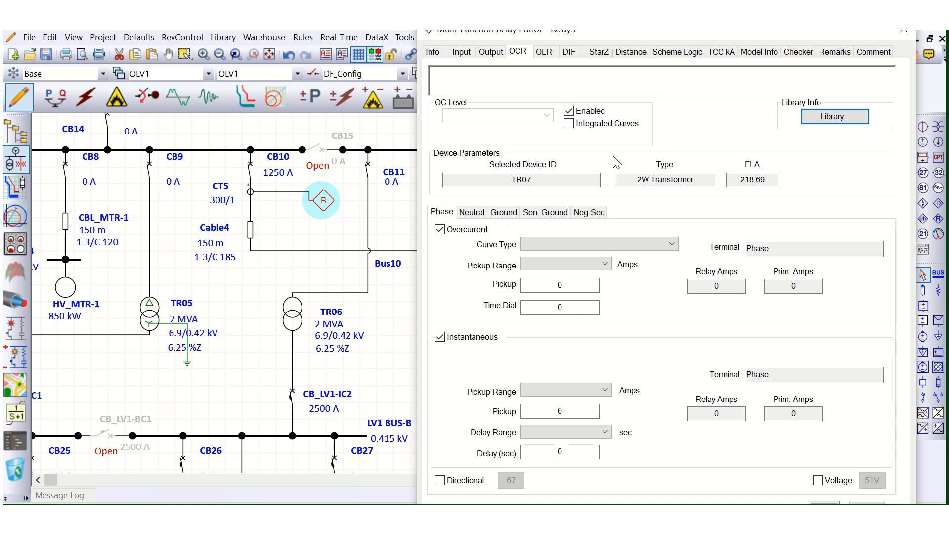
left_click(829, 117)
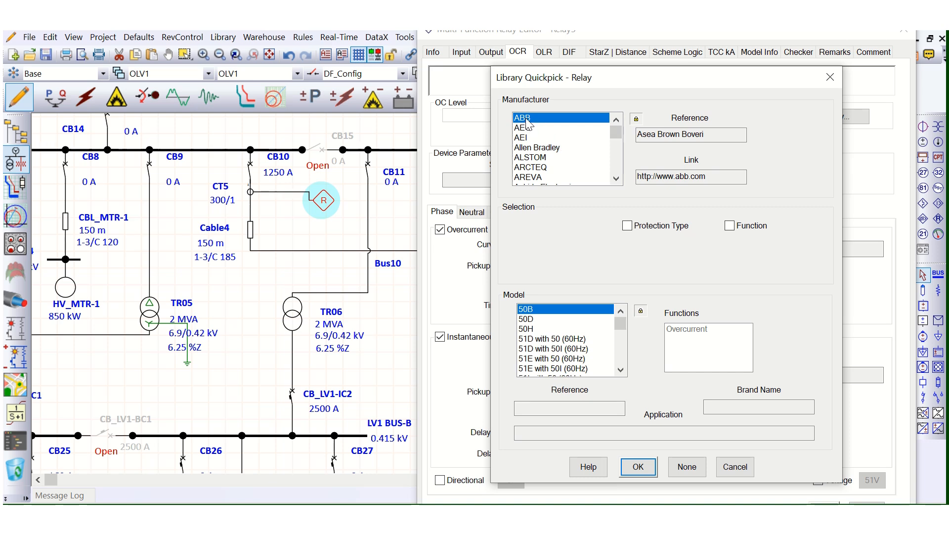
left_click(551, 348)
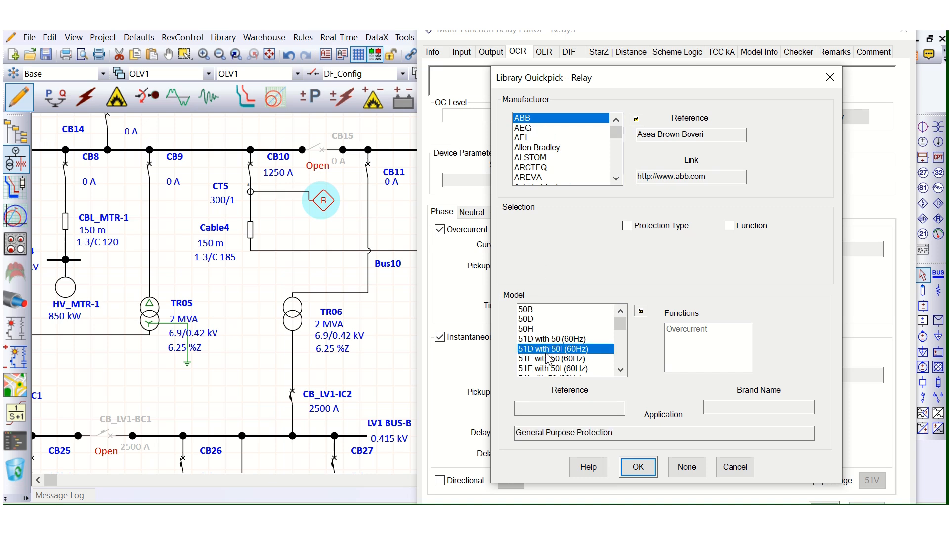
key("r")
scroll(555, 362, "down", 4)
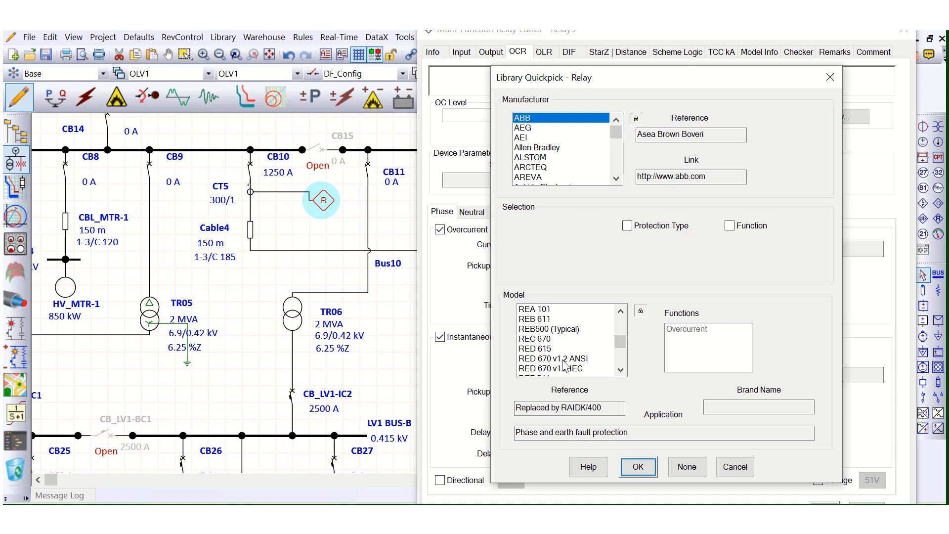
scroll(564, 364, "down", 1)
left_click(553, 360)
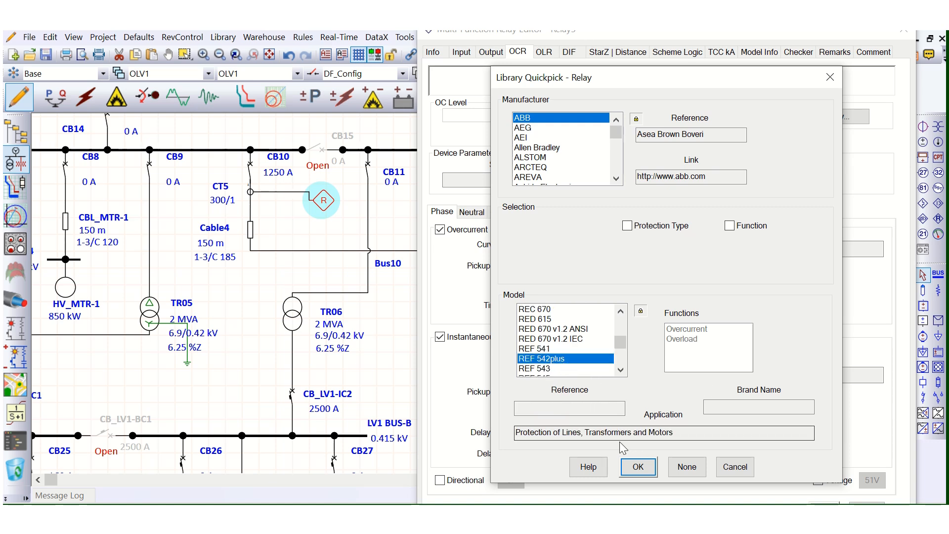
left_click(638, 466)
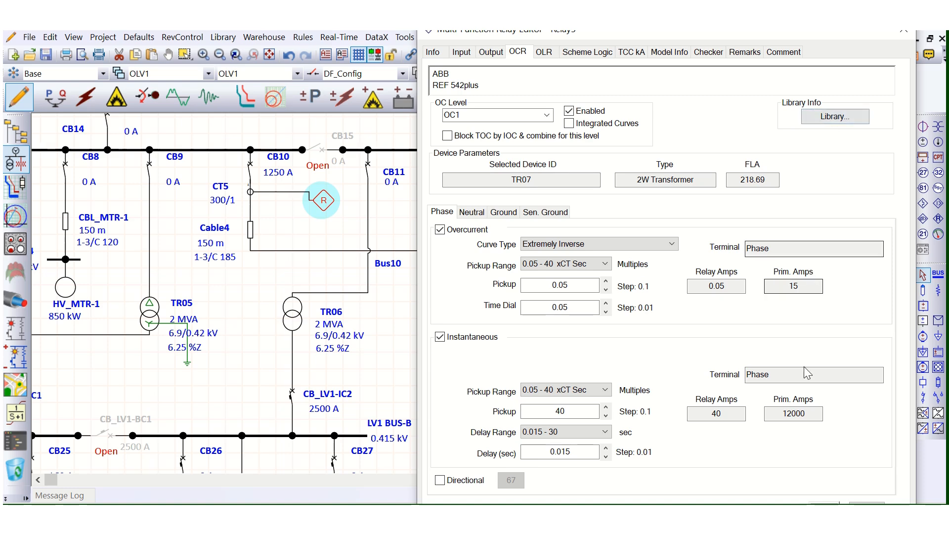
- Accept the relay's overcurrent settings and select transformer TR07 in the one-line diagram
left_click(825, 503)
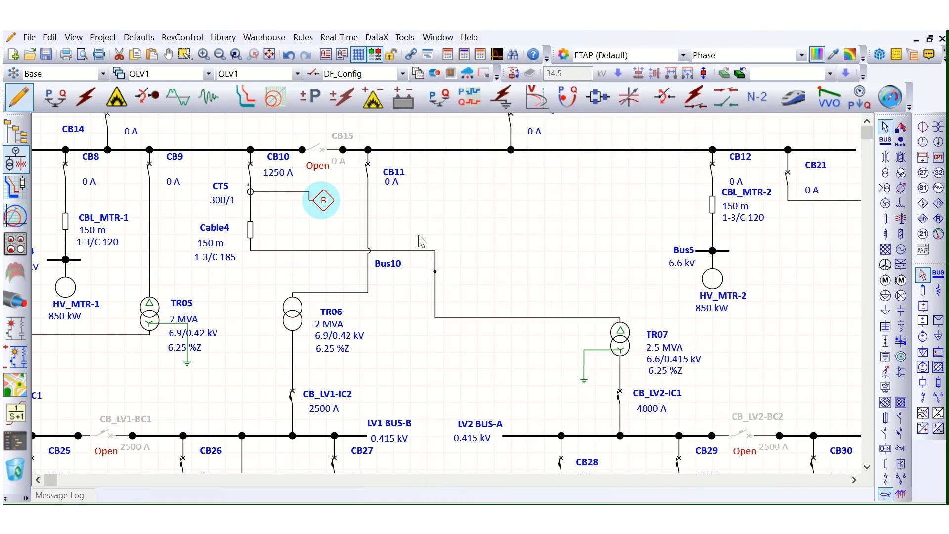
left_click(322, 236)
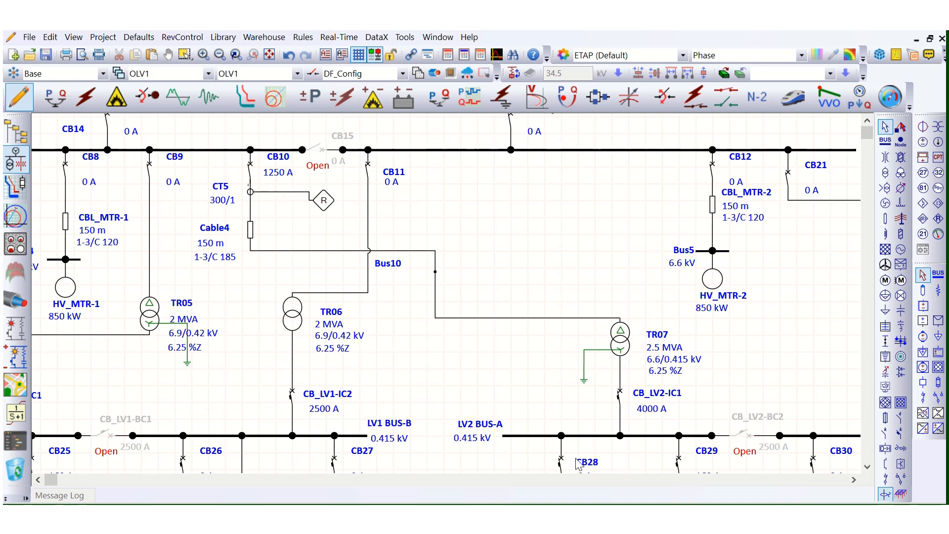
left_click(625, 341)
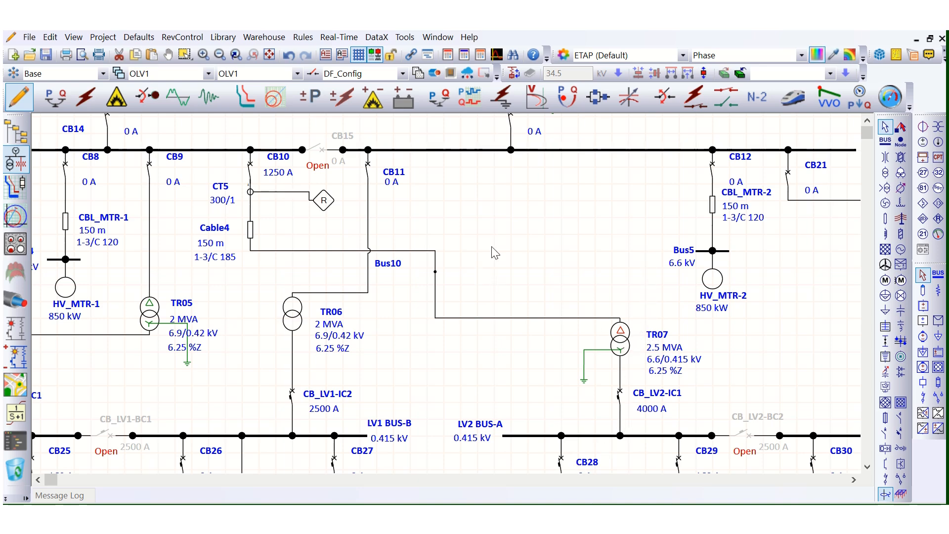
- Switch to the blank Sheet2 in Excel and enter 51 as the heading in cell B2
left_click(348, 69)
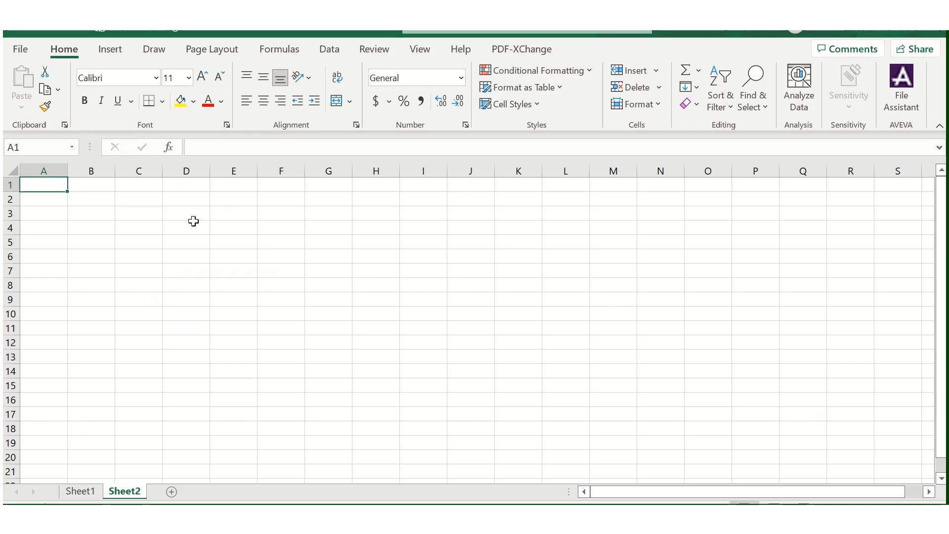
left_click(129, 210)
left_click(89, 198)
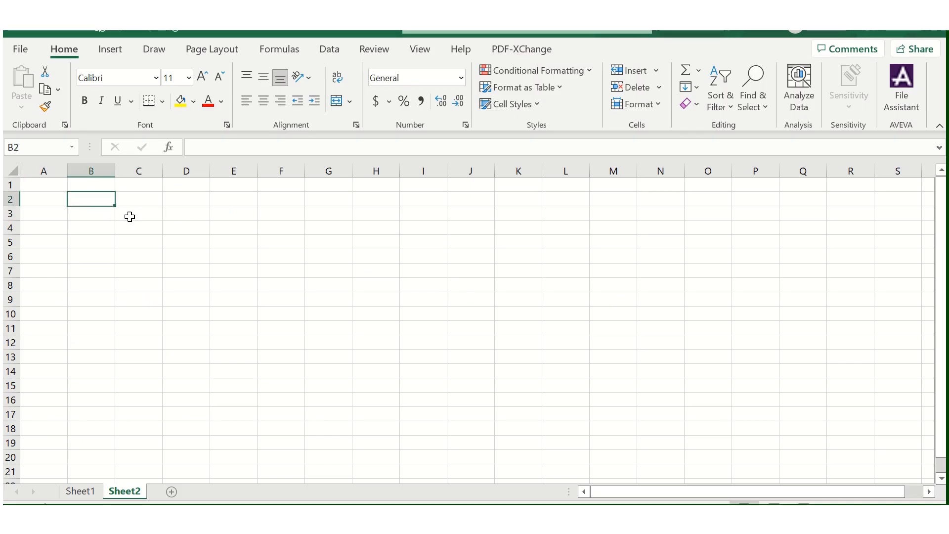
type("51")
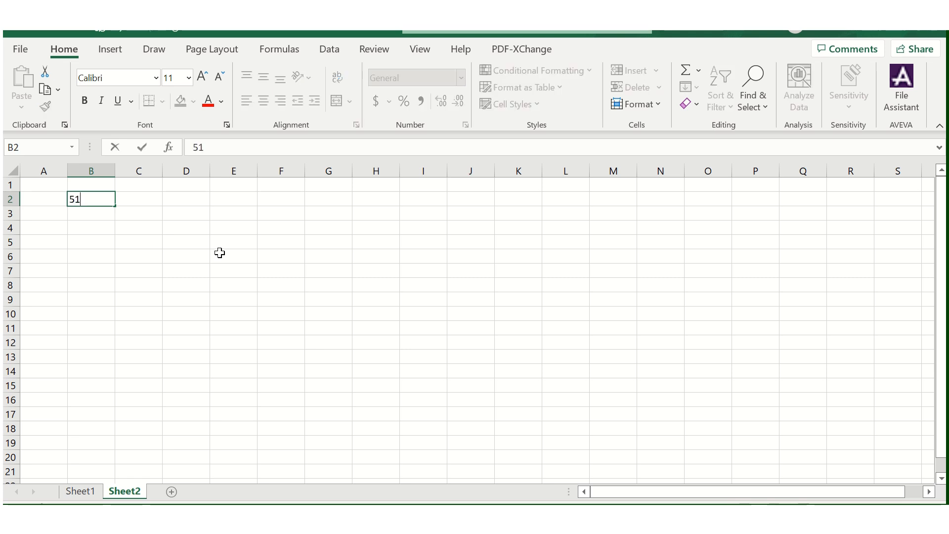
key("Tab")
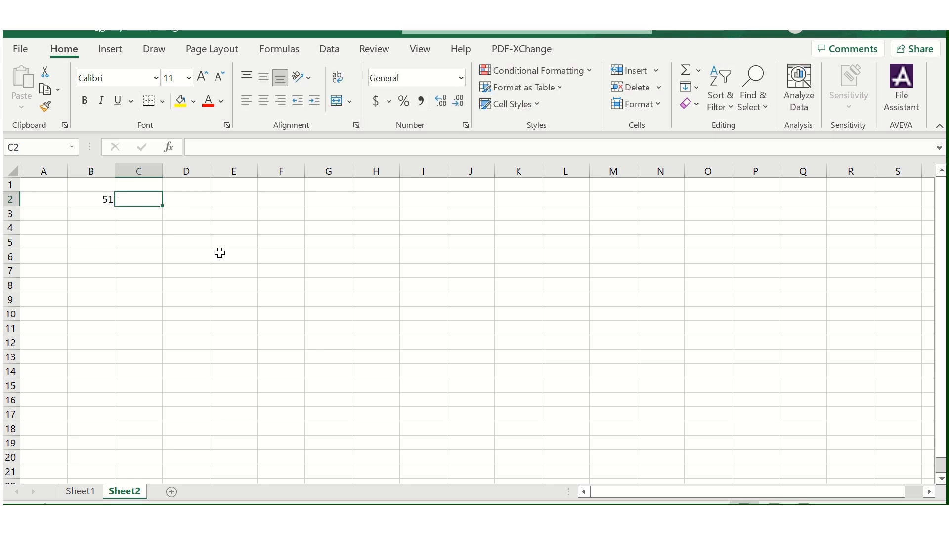
- Fill row 3 with the label FLC in C3, the value 218.7 in D3 and the unit A in E3
key("Down")
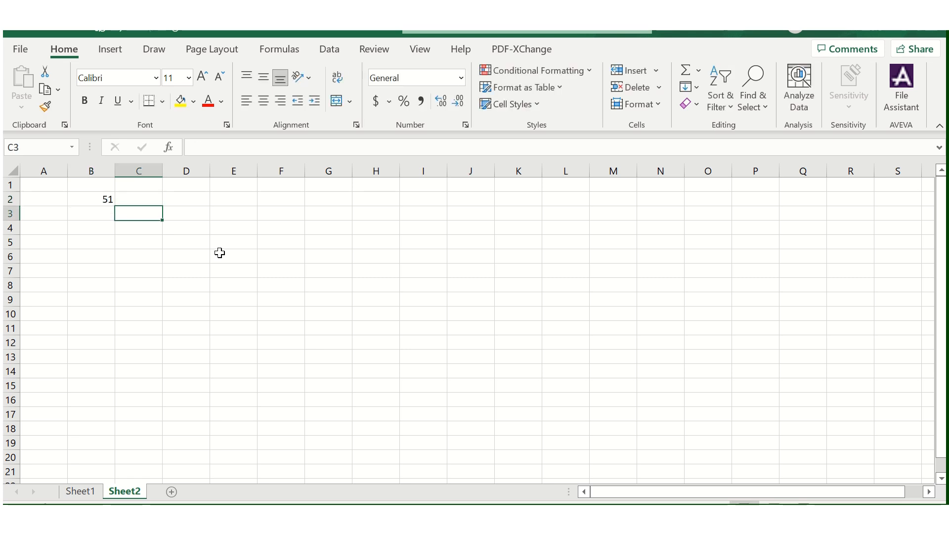
type("F")
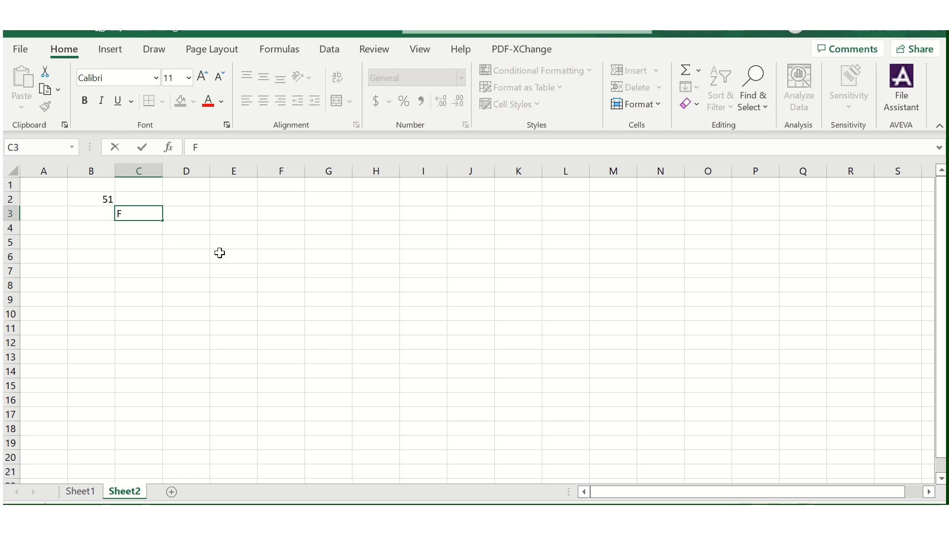
type("LC")
key("Tab")
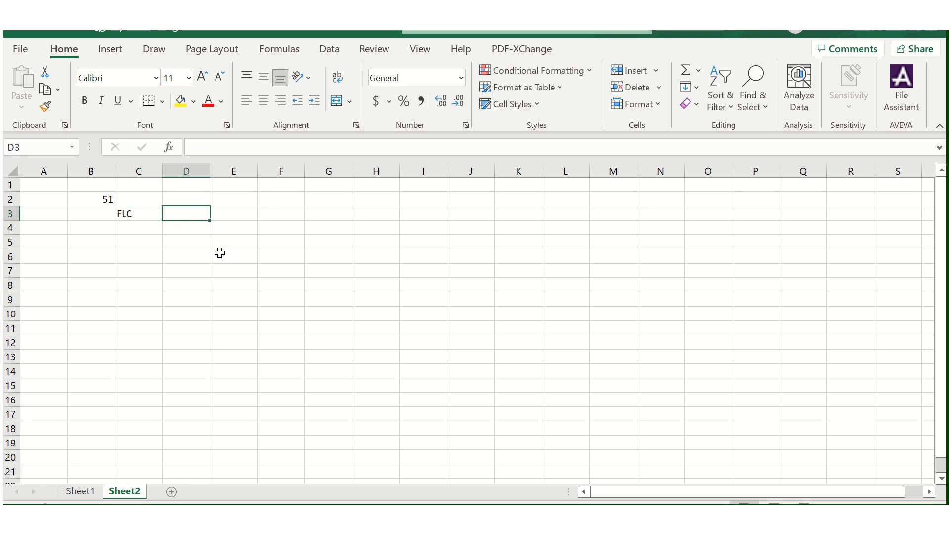
type("218")
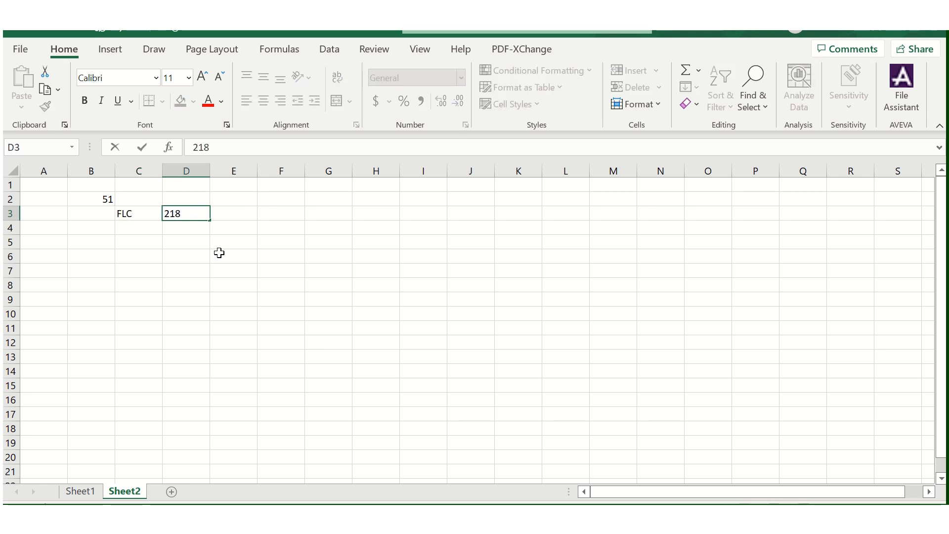
type(".7")
key("Tab")
type("A")
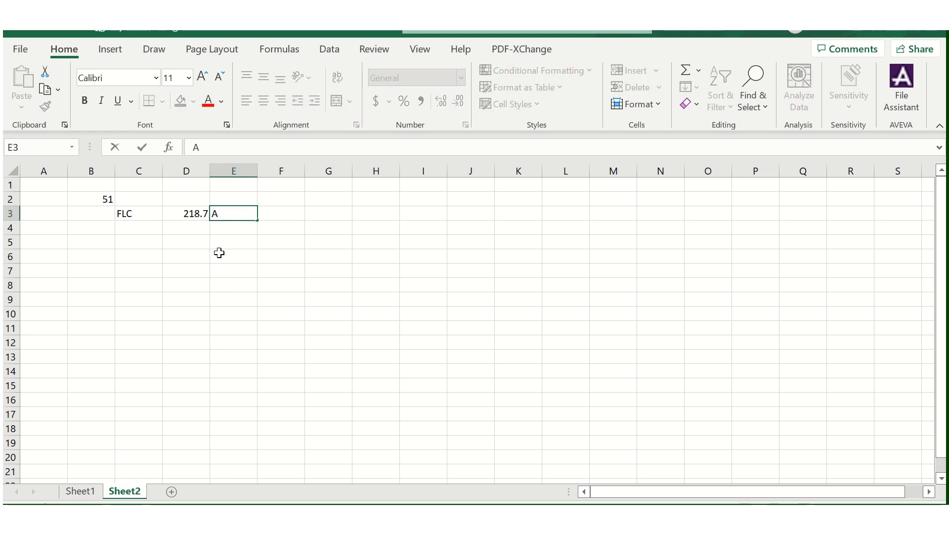
key("Return")
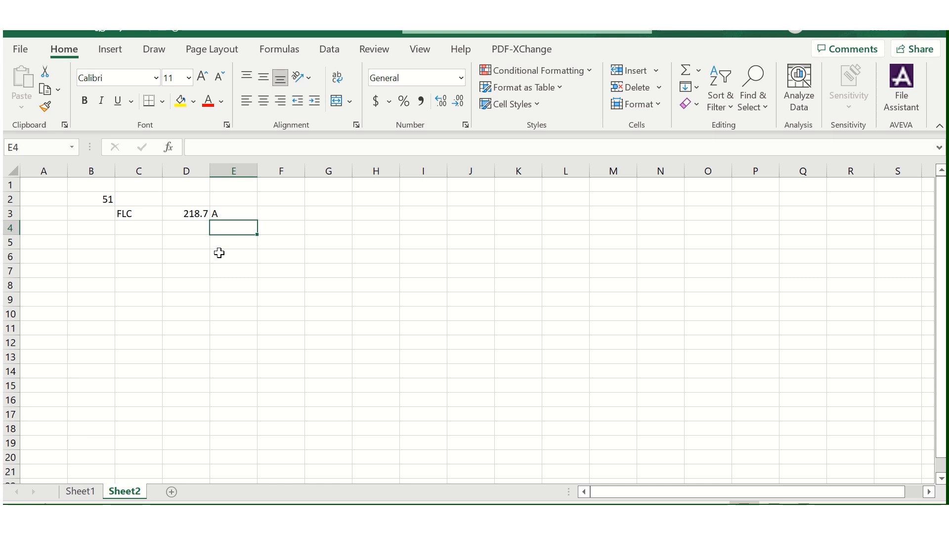
- Fill row 4 with the label CT RATIO in C4, the value 300 in D4 and the unit A in E4
key("Left")
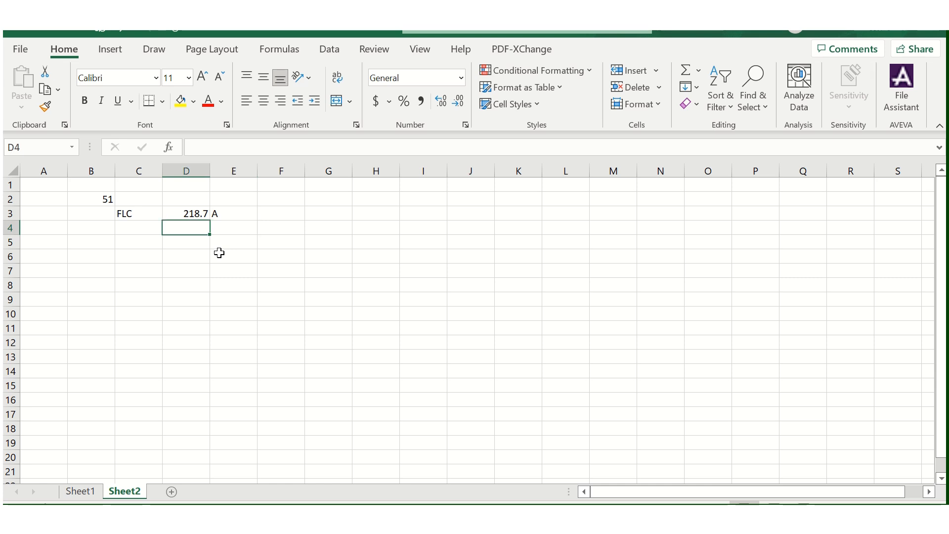
key("Left")
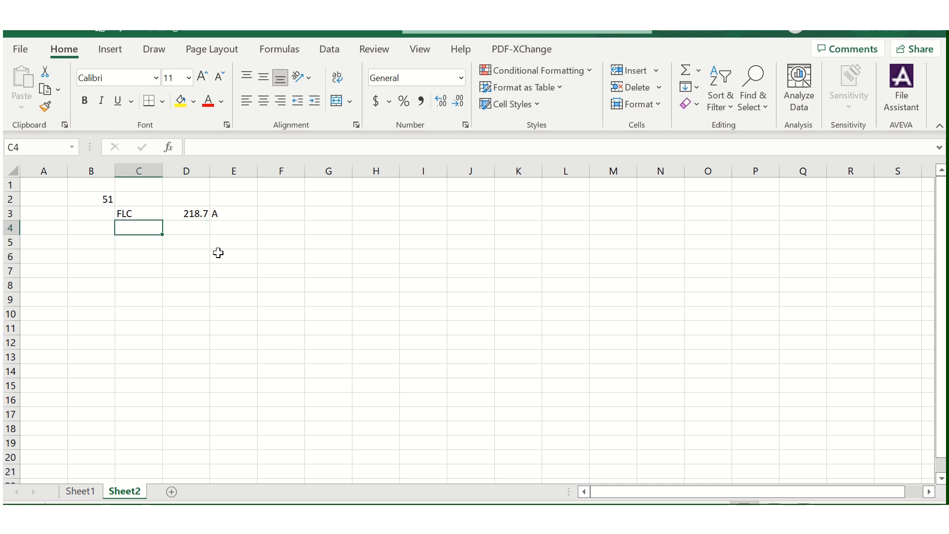
type("CT RATIO")
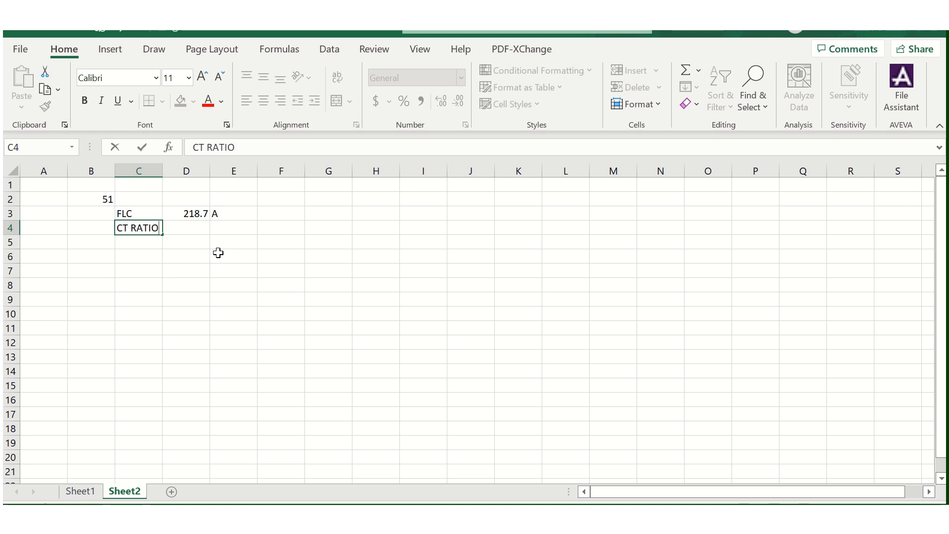
key("Tab")
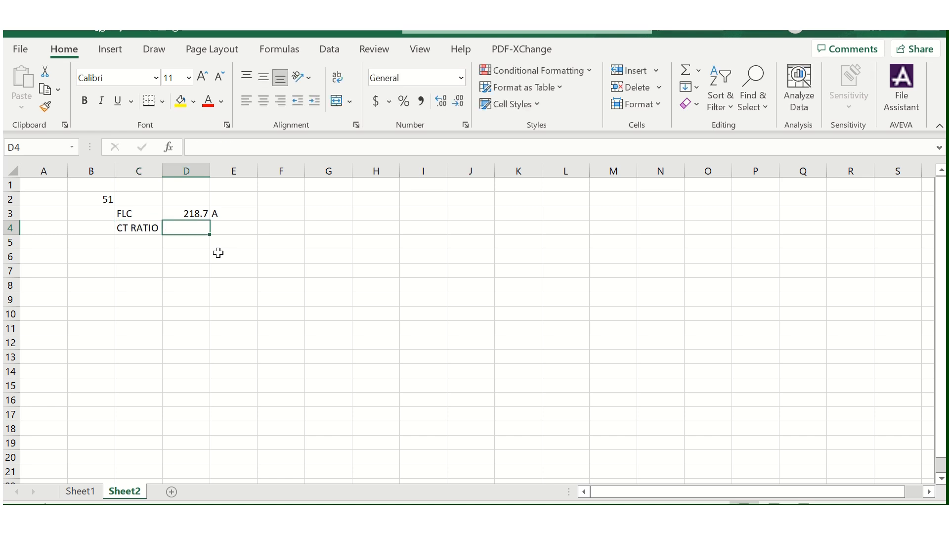
type("300")
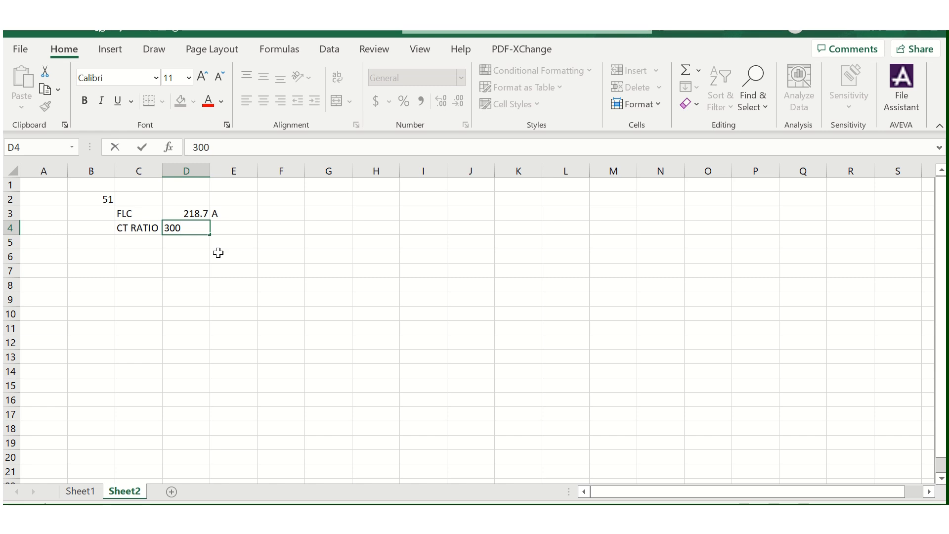
key("Tab")
type("A")
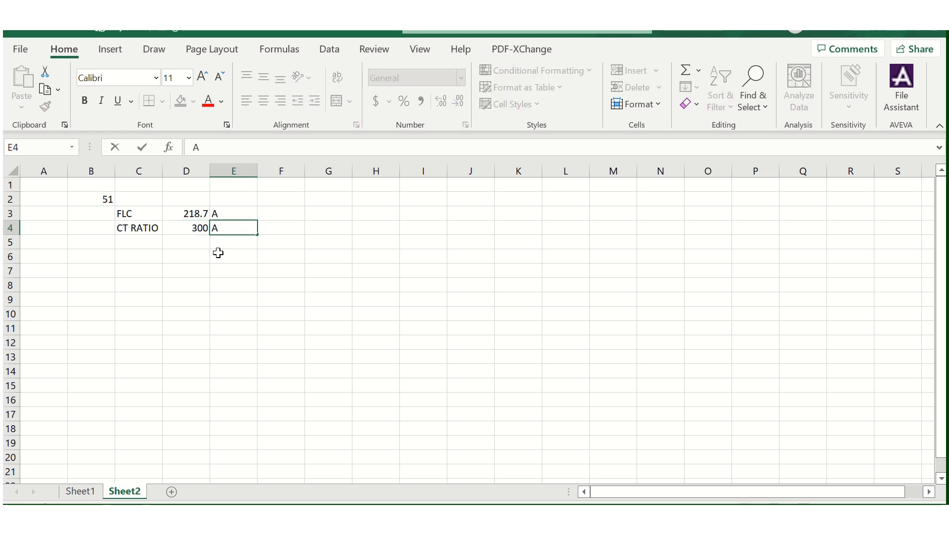
key("Return")
- Widen column C and enter the label PICK UP in cell C5
key("Left")
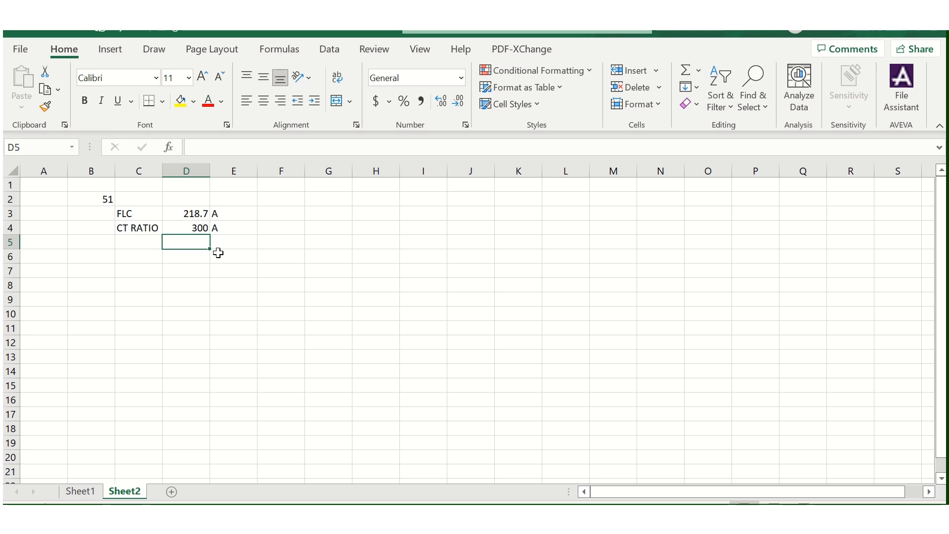
key("Left")
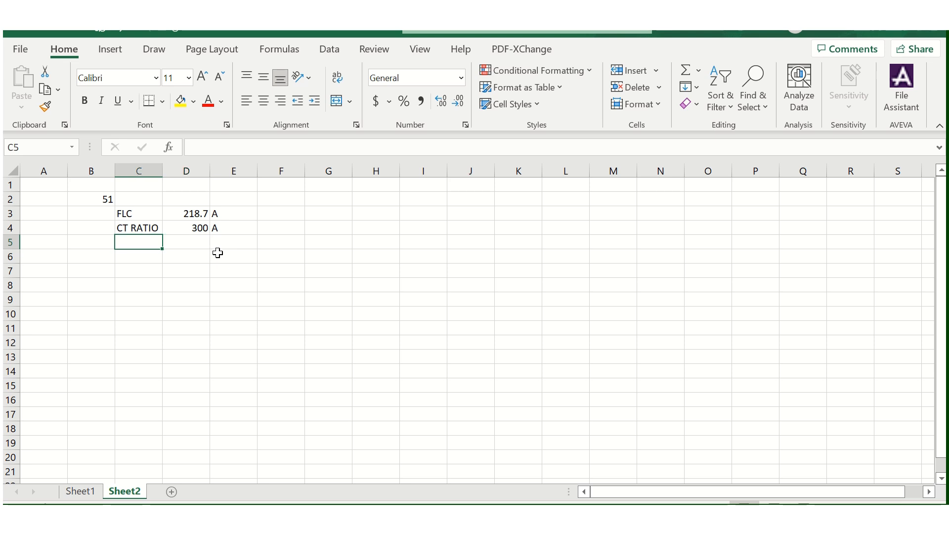
left_click_drag(162, 171, 229, 174)
type("PI")
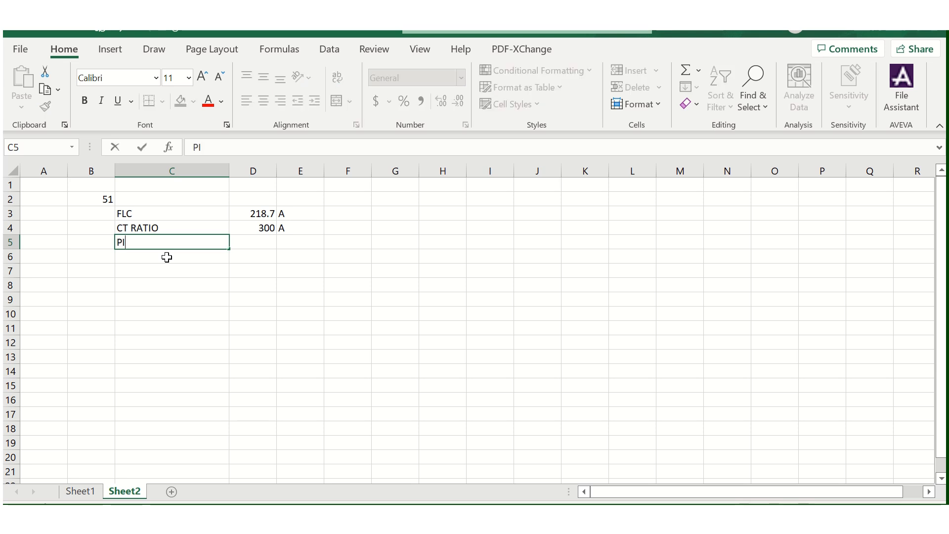
type("CK UP")
key("Tab")
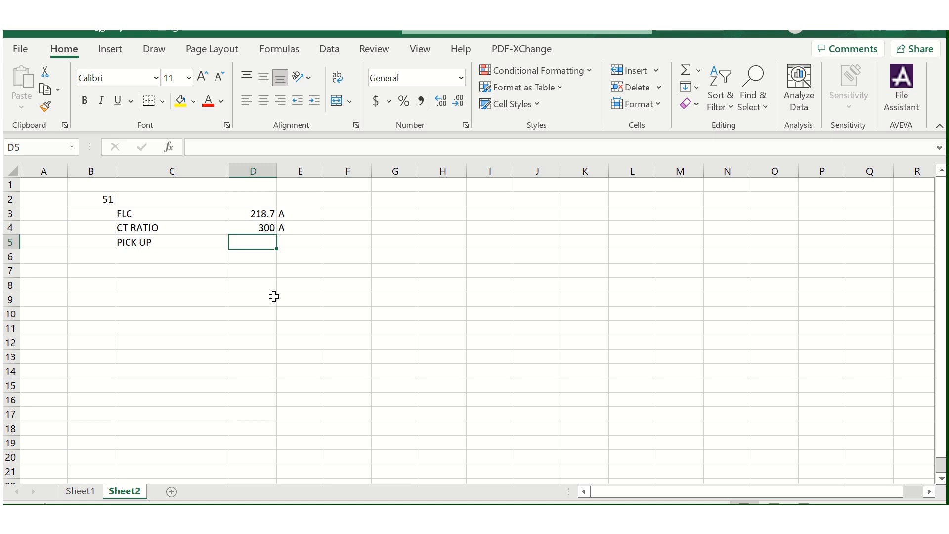
- Calculate the pickup in cell D5 with the formula =(D3*1.1)/(0.9*D4)
type("=")
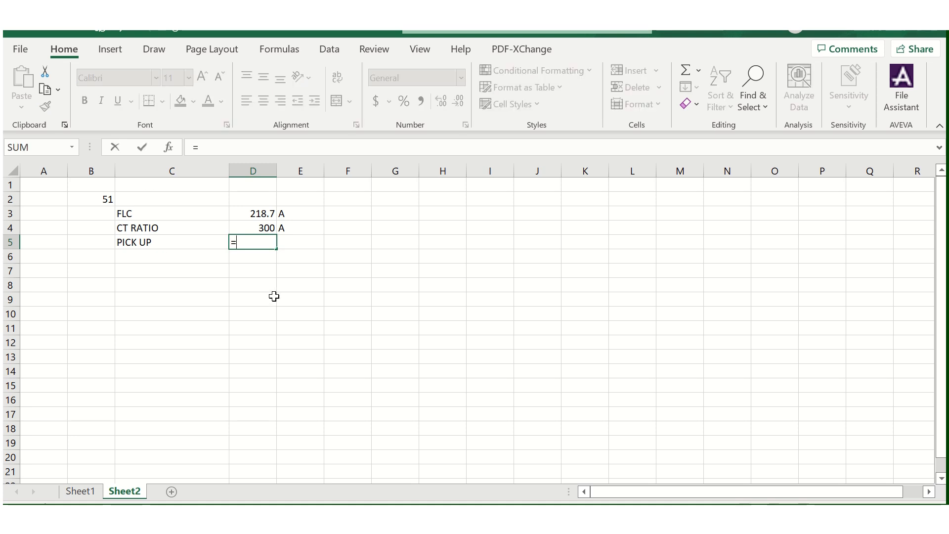
left_click(254, 213)
left_click(198, 147)
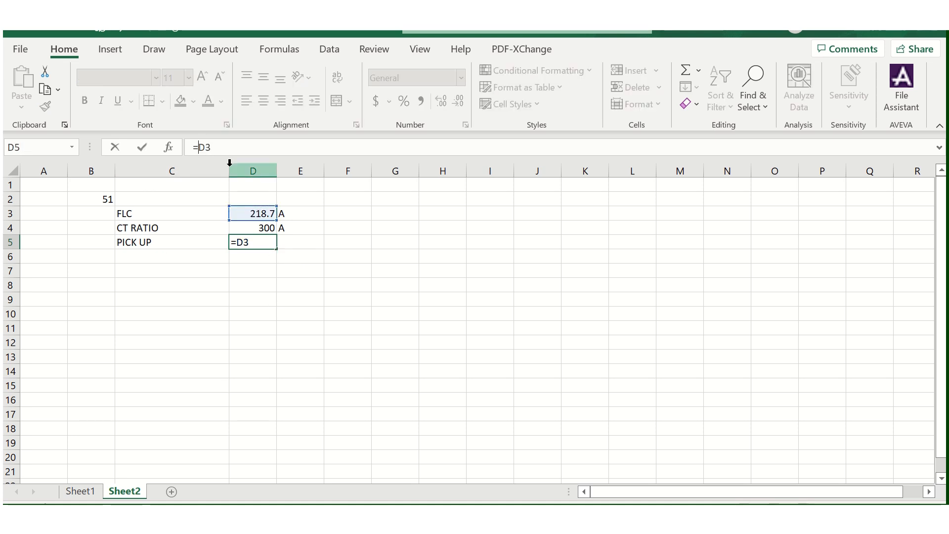
type("(")
key("Right")
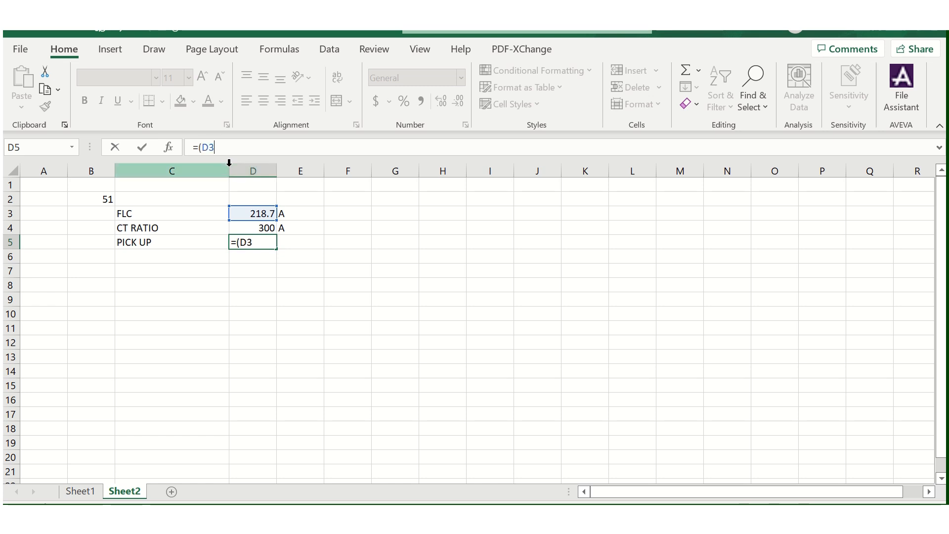
type("*1.1)/(.9")
type("*")
left_click(264, 227)
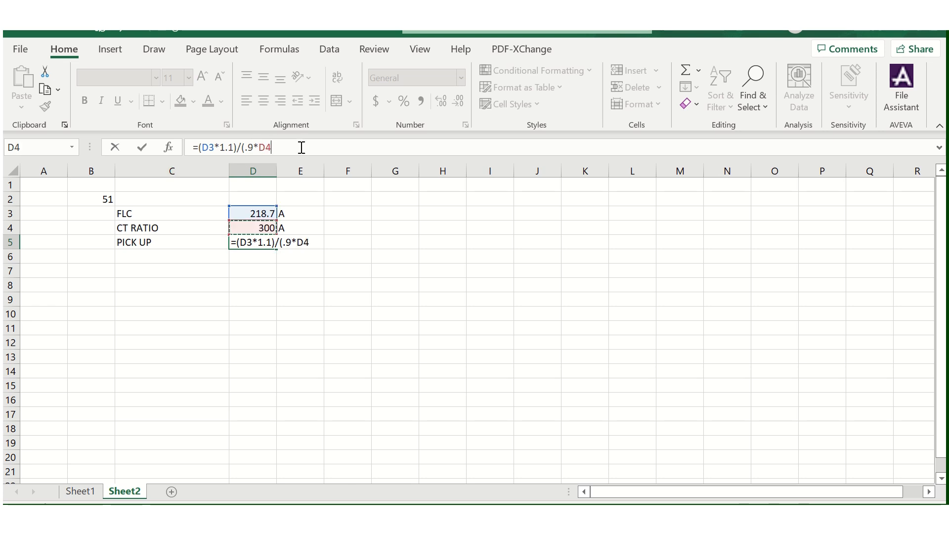
type(")")
left_click(246, 151)
type("0")
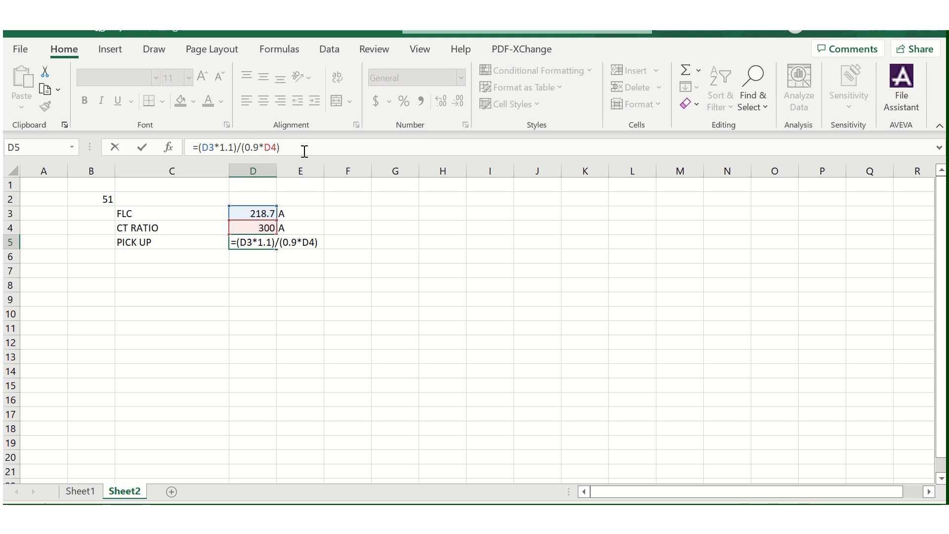
key("Return")
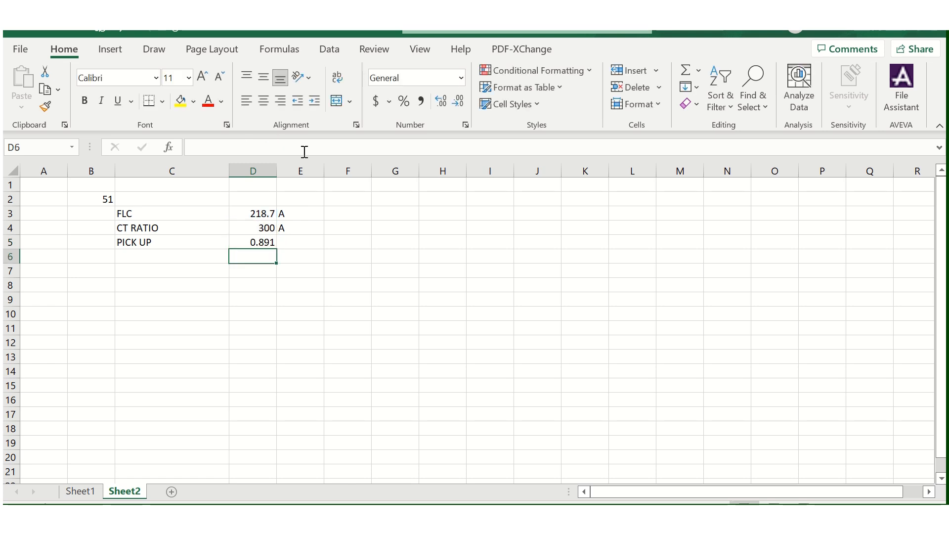
- Enter the rounded pickup setting 0.9 in cell D6, below the calculated pickup
left_click(265, 241)
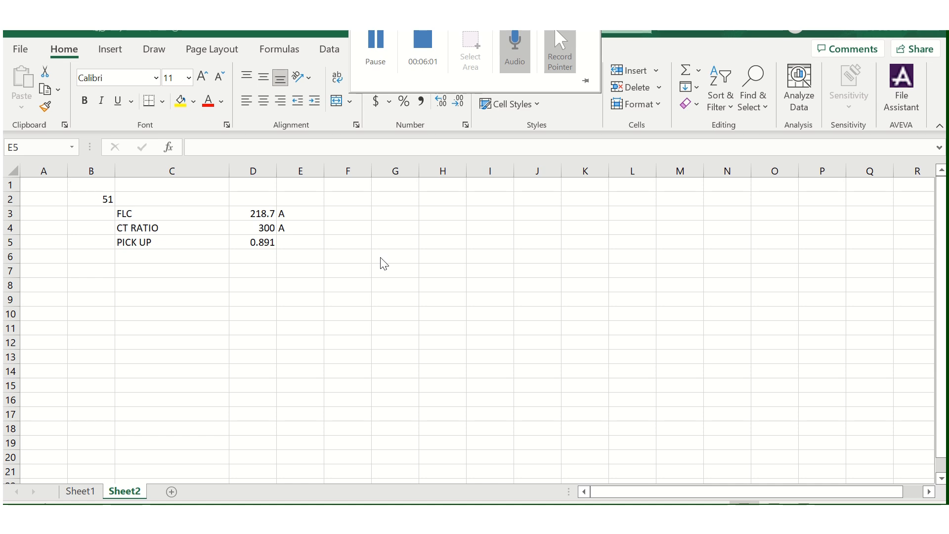
left_click(321, 244)
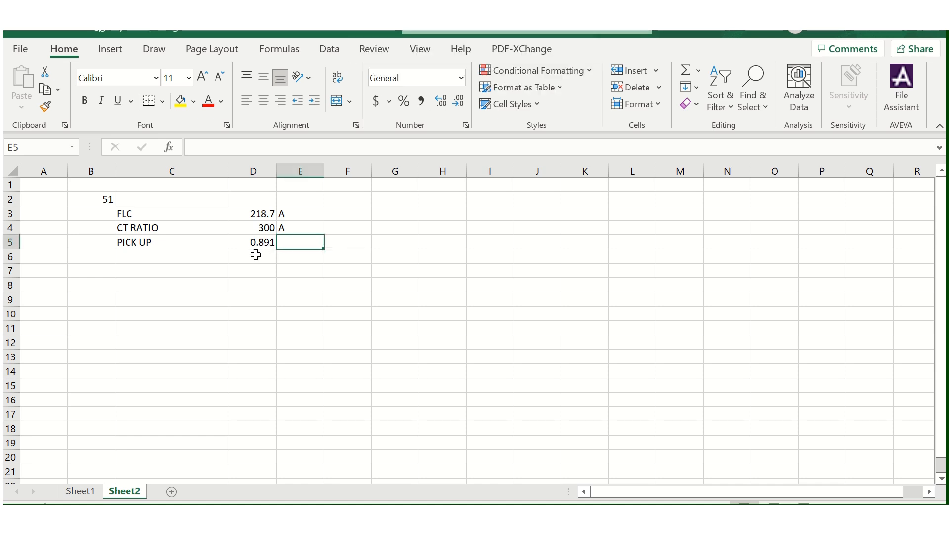
left_click(254, 255)
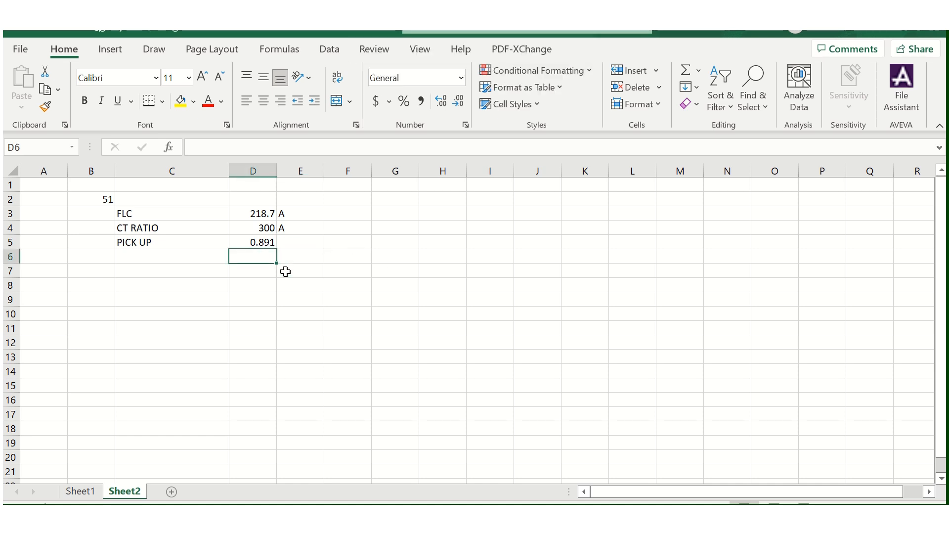
type(".")
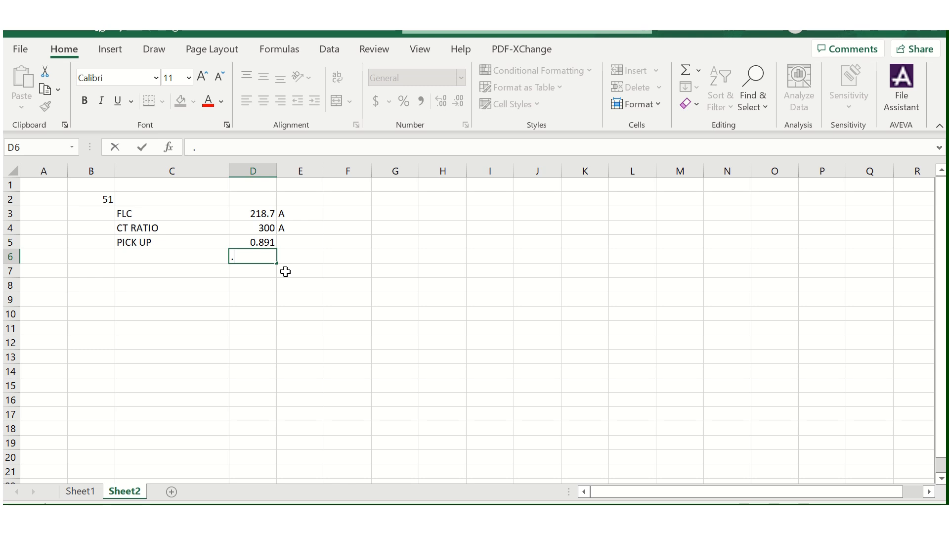
type("9")
key("Tab")
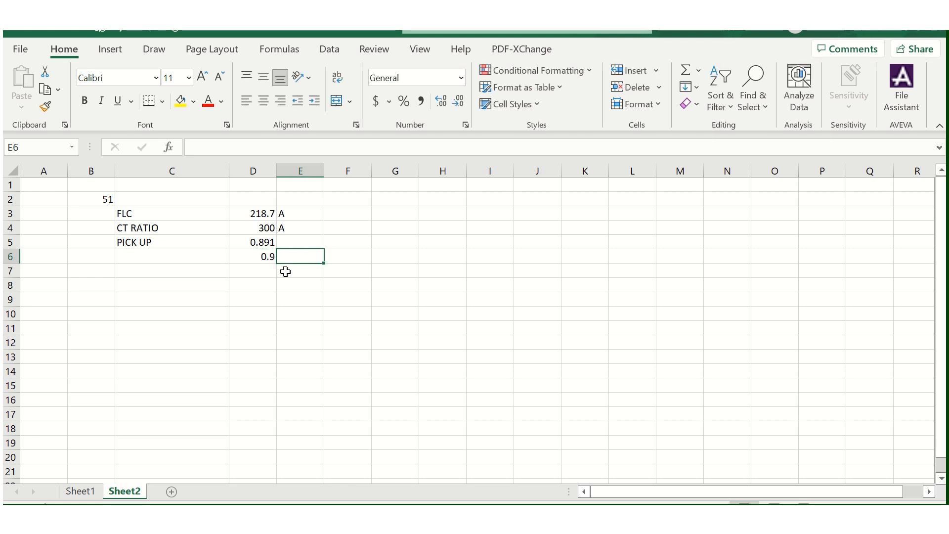
left_click(285, 271)
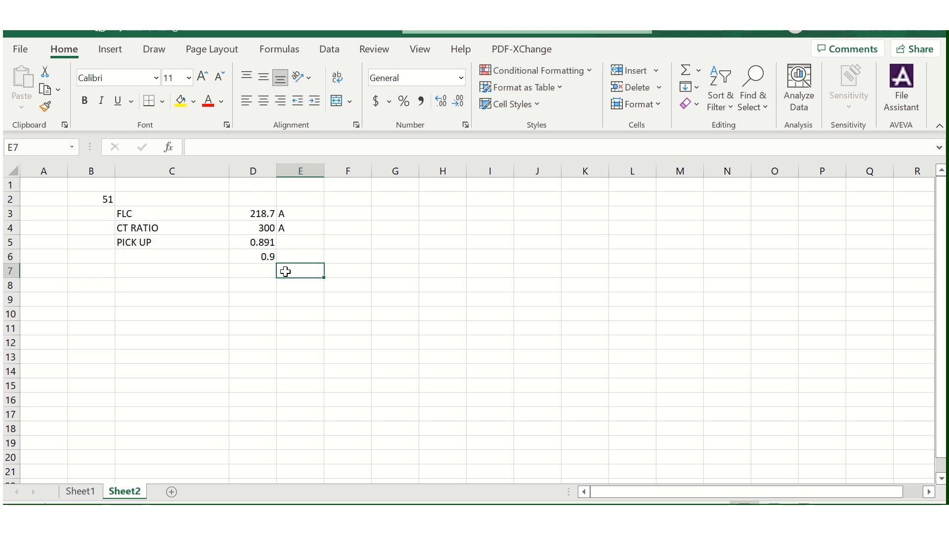
- Calculate the primary pickup current in cell F6 with the formula =D6*D4
key("Up")
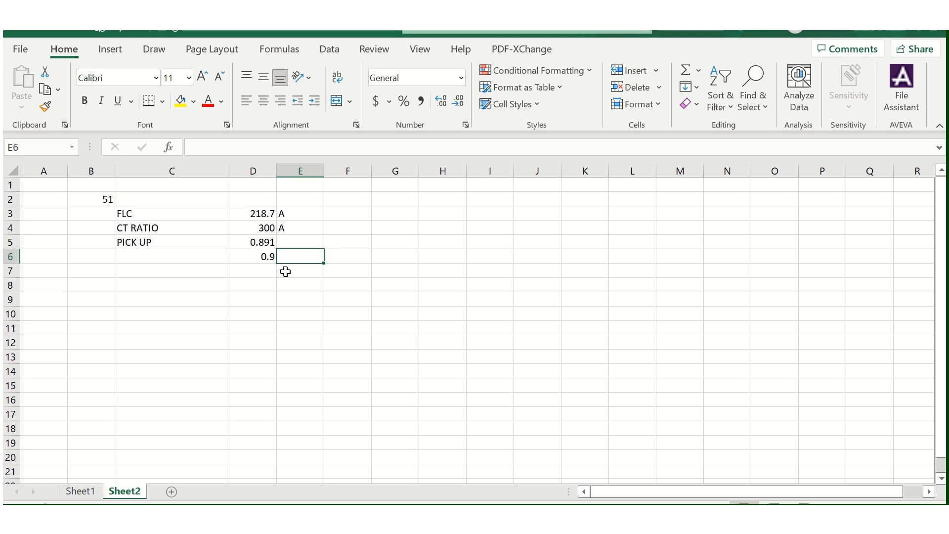
key("Right")
type("=")
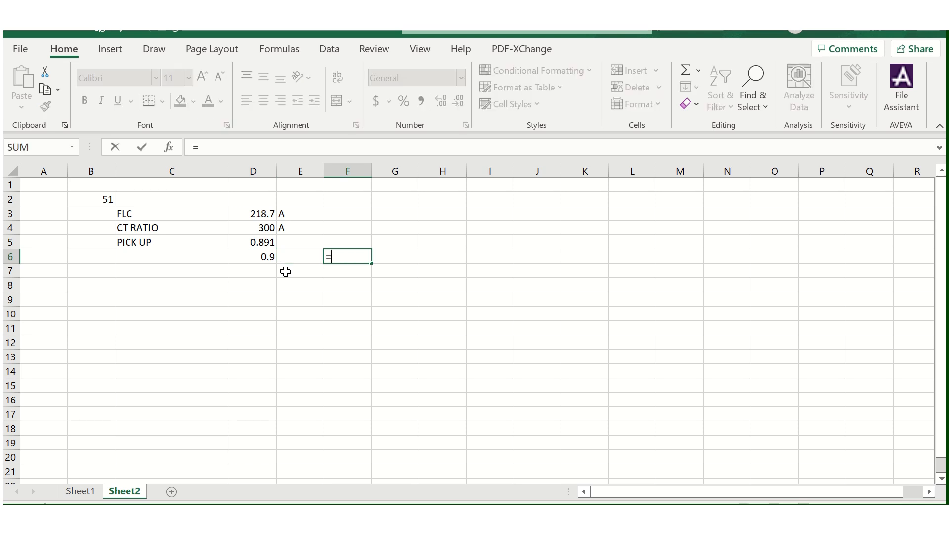
left_click(264, 257)
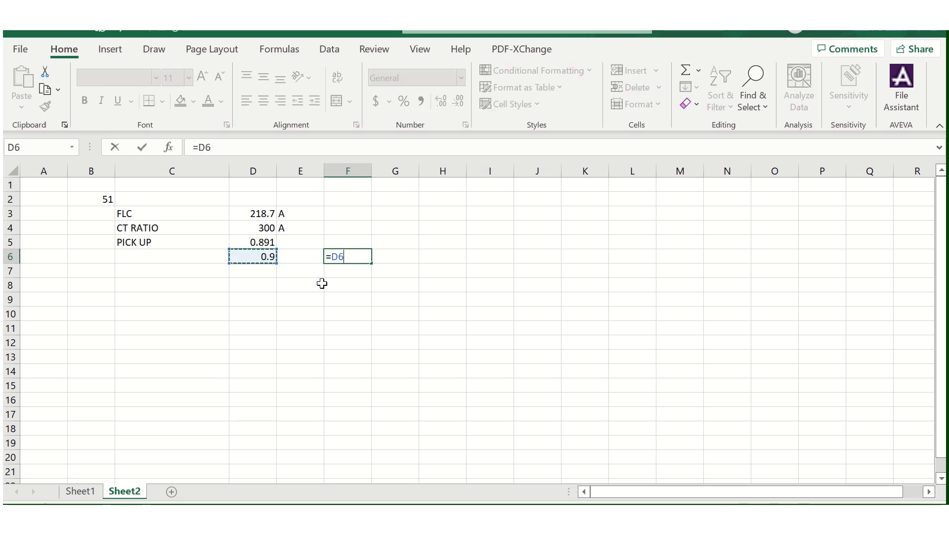
type("*")
left_click(262, 228)
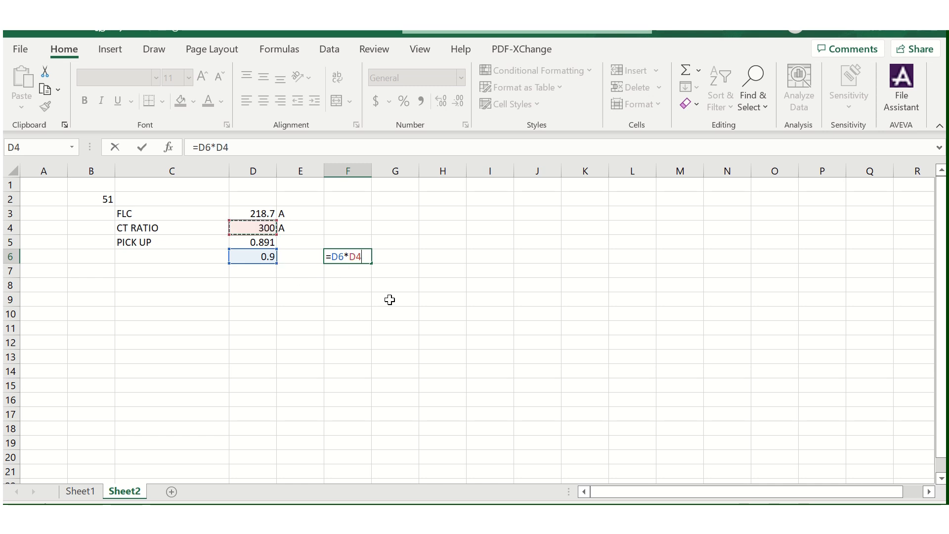
key("Return")
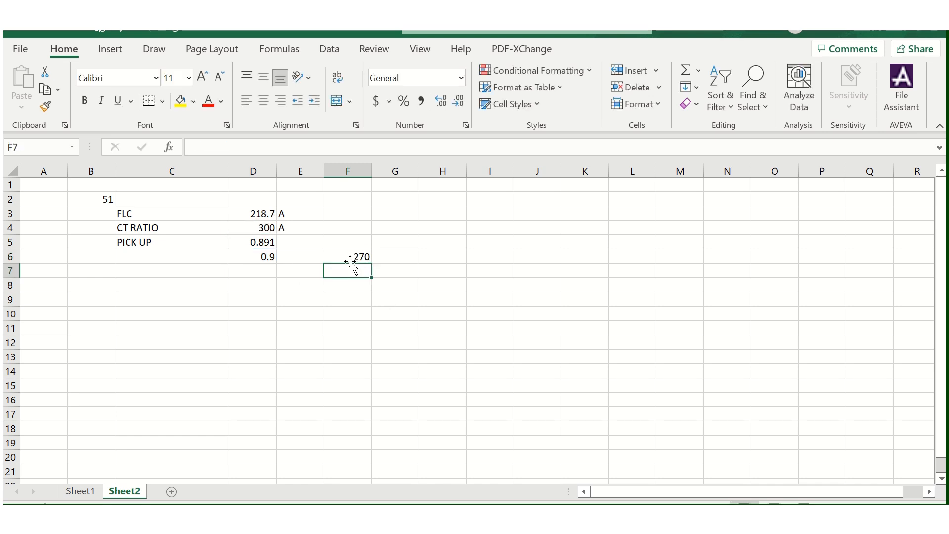
left_click(350, 258)
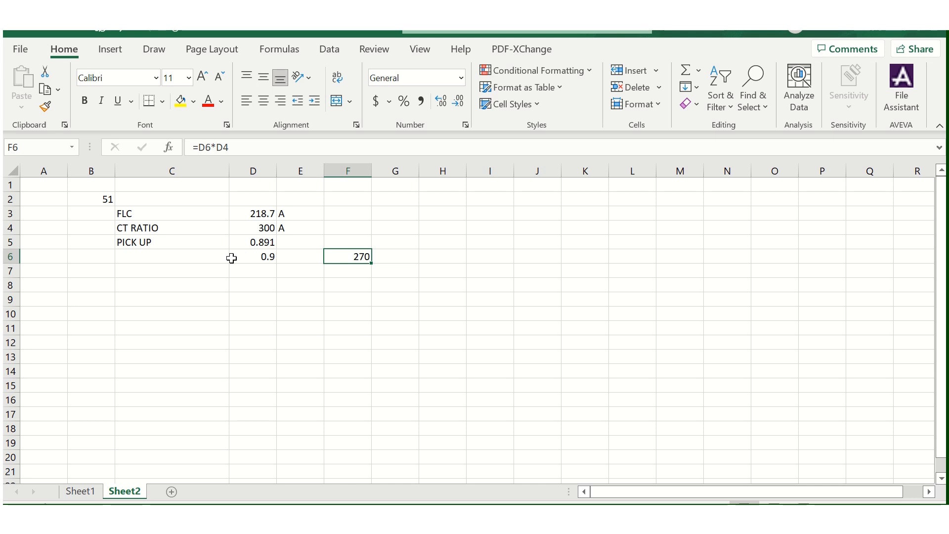
left_click(164, 244)
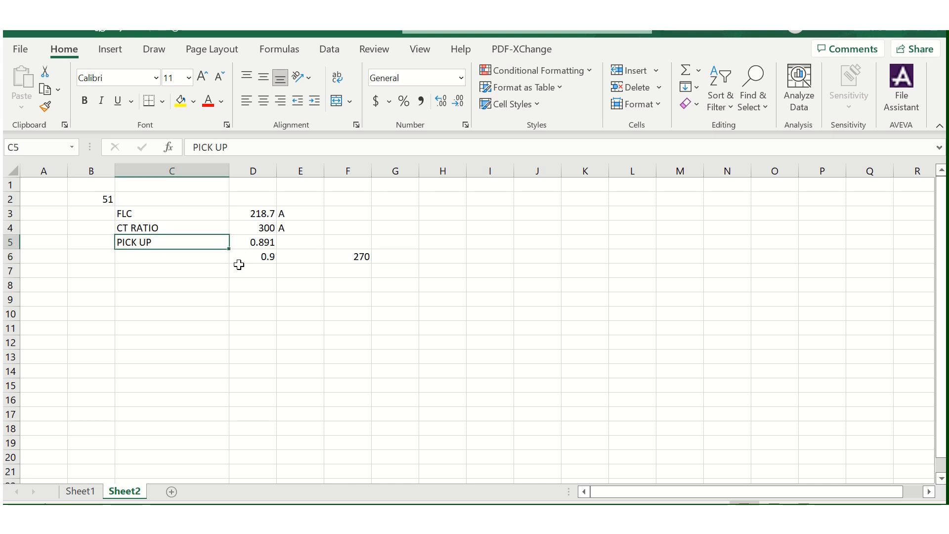
left_click(260, 258)
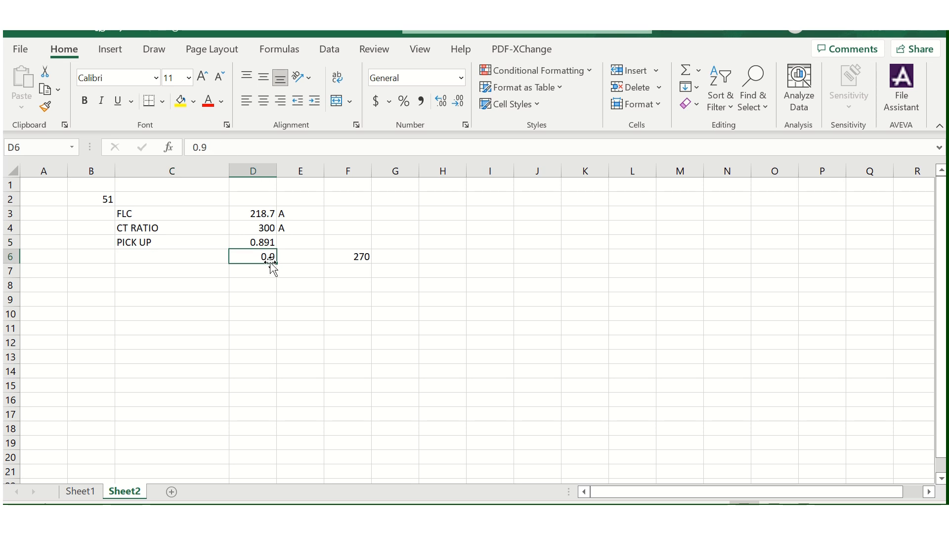
left_click(345, 262)
left_click(319, 260)
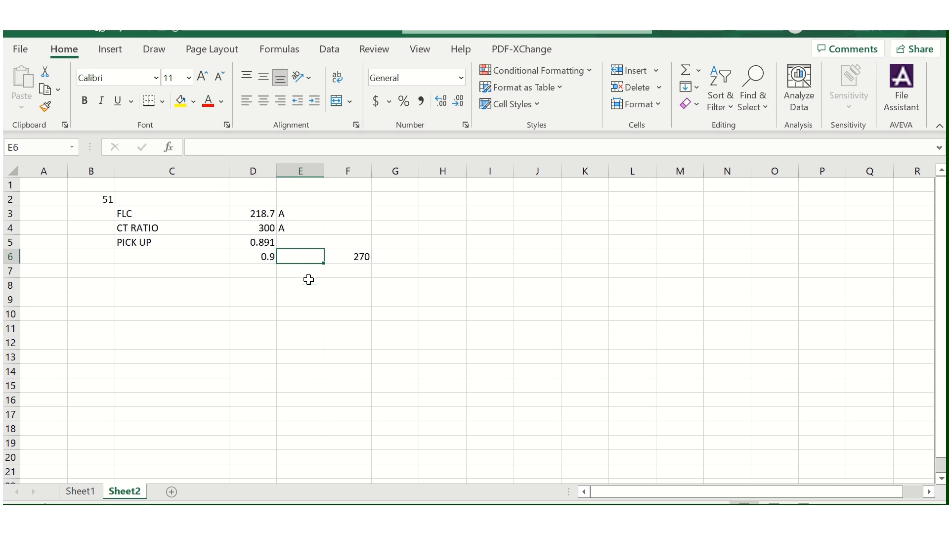
- Switch to ETAP, leave the TR07 transformer editor and open the overcurrent settings of Relay5 at CB10
left_click(513, 516)
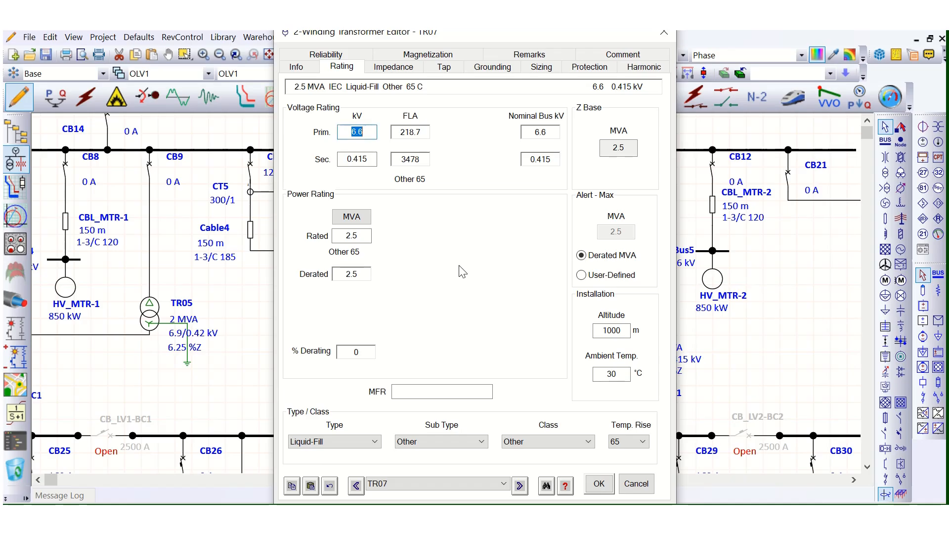
left_click(664, 33)
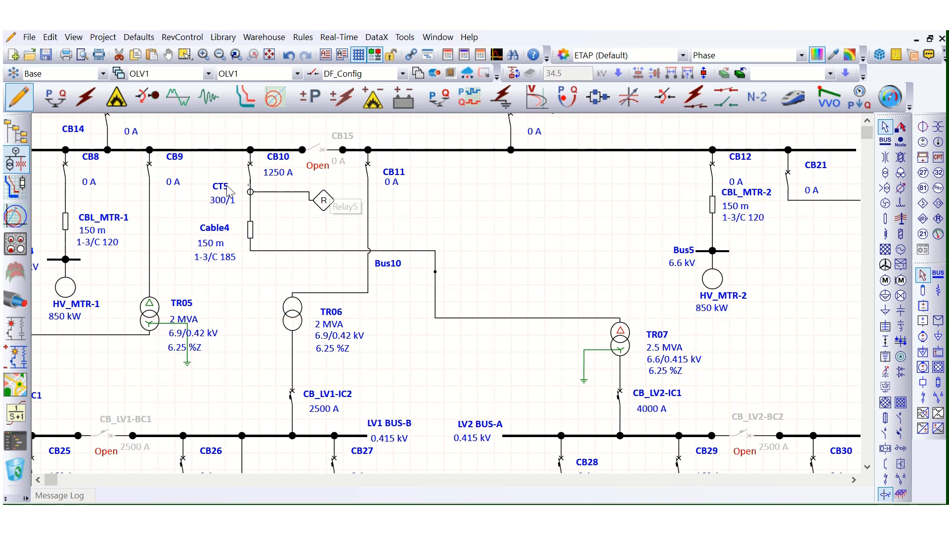
double_click(322, 206)
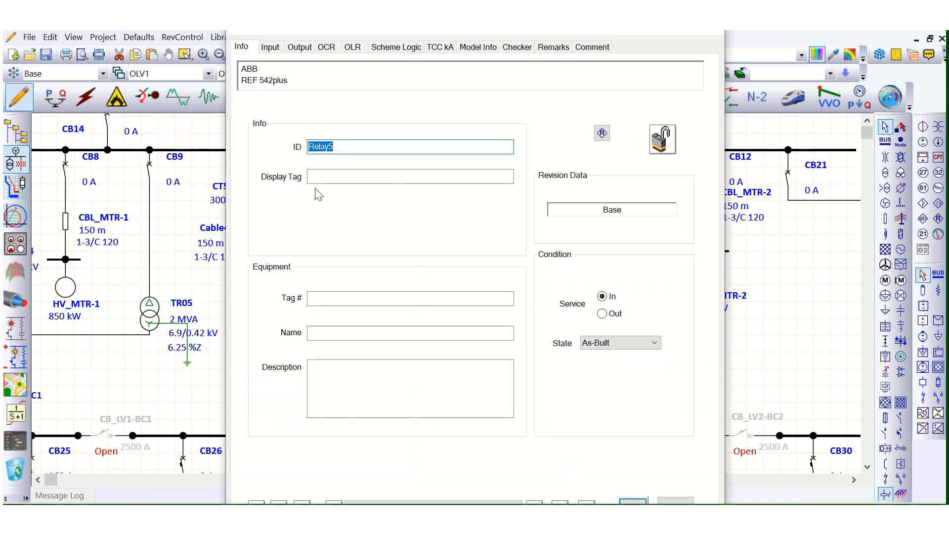
left_click(326, 47)
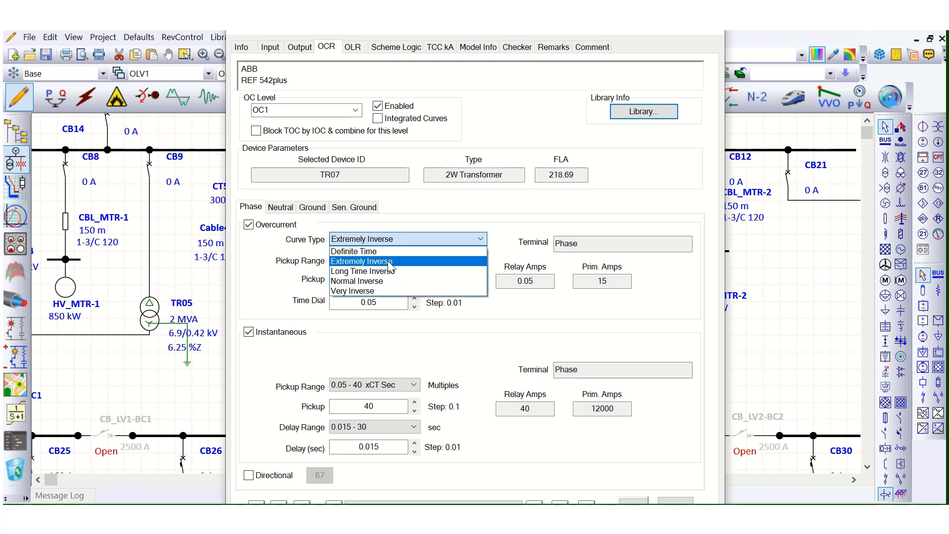
- Set the relay's phase overcurrent curve type to Extremely Inverse and its pickup to 0.9
left_click(391, 261)
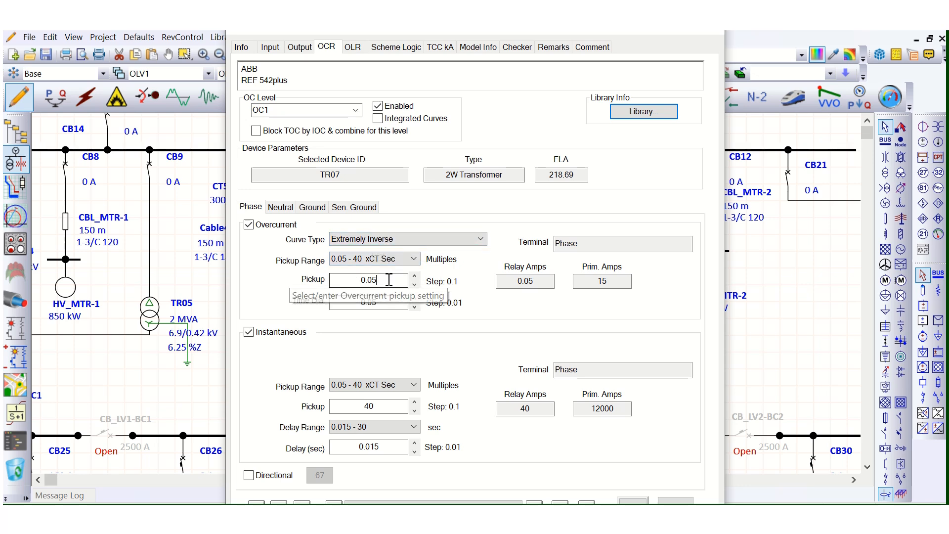
left_click_drag(389, 280, 348, 277)
type("0.9")
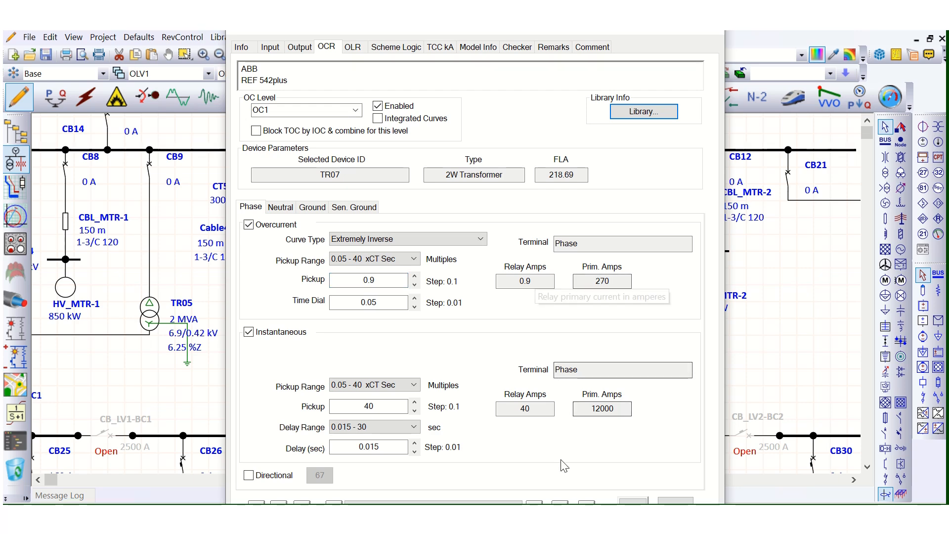
- Switch to Excel and compare the pickup setting in D6 and primary current in F6 with the relay's values
left_click(539, 517)
left_click(348, 257)
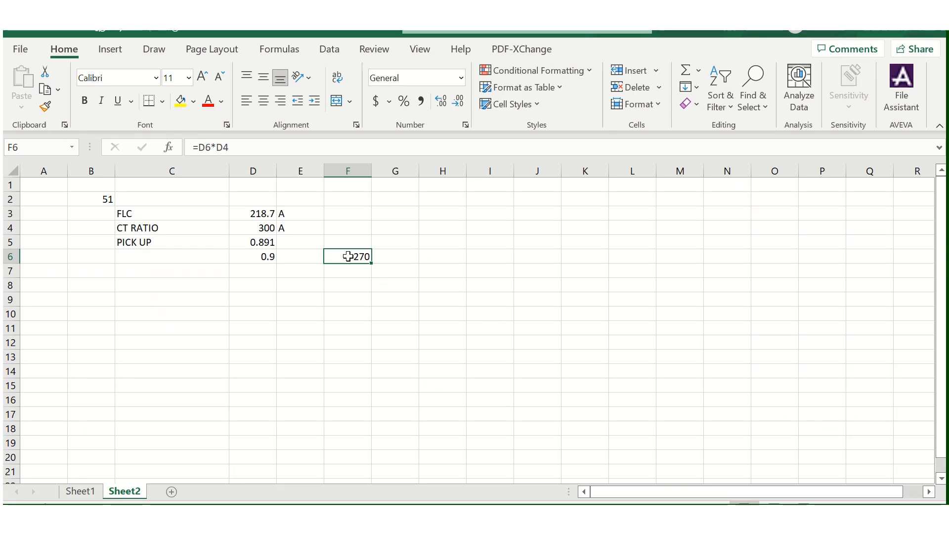
left_click_drag(267, 256, 352, 256)
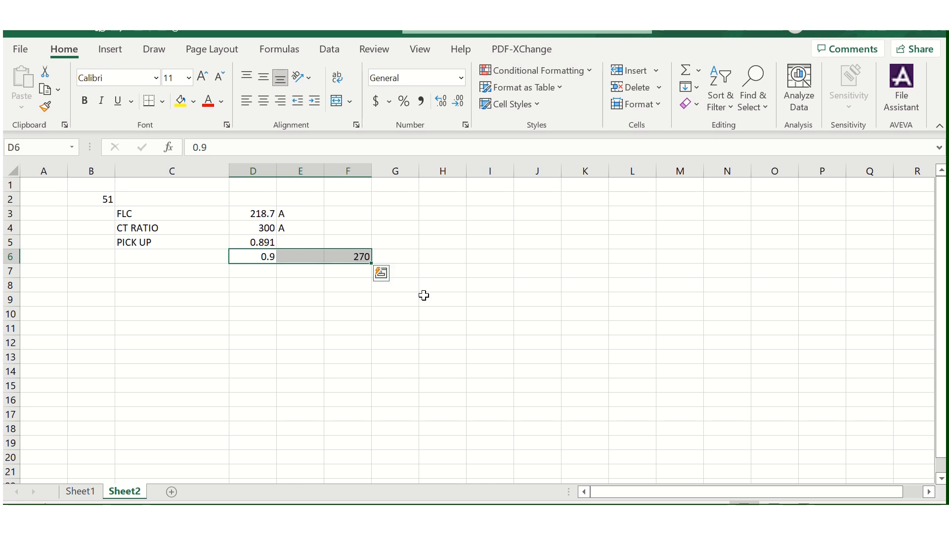
left_click(388, 257)
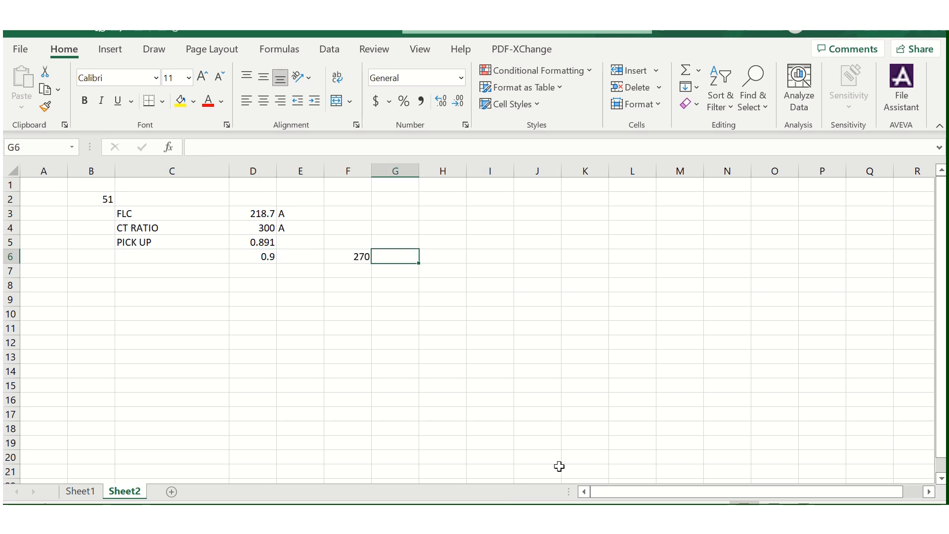
- Return to ETAP, set the phase overcurrent time dial to 0.6 and accept the relay settings
key("alt+Tab")
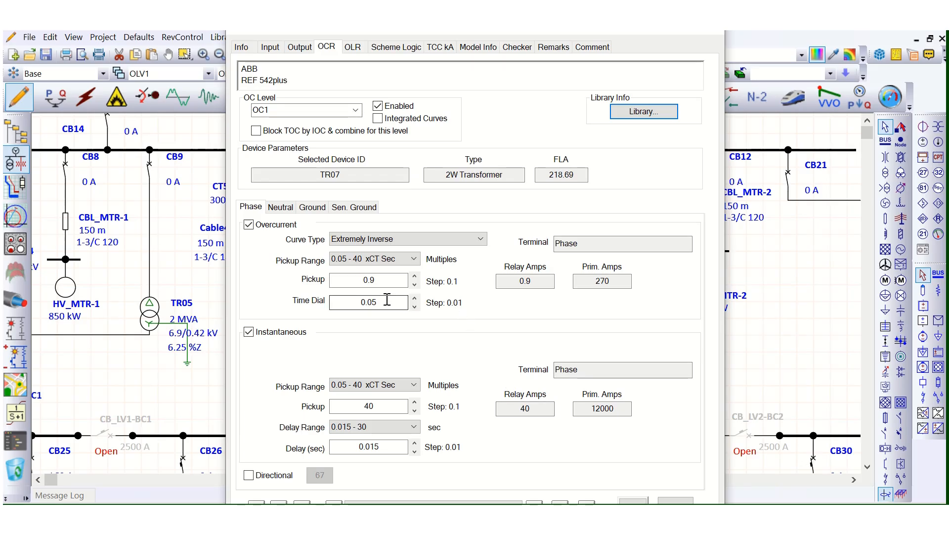
left_click(338, 300)
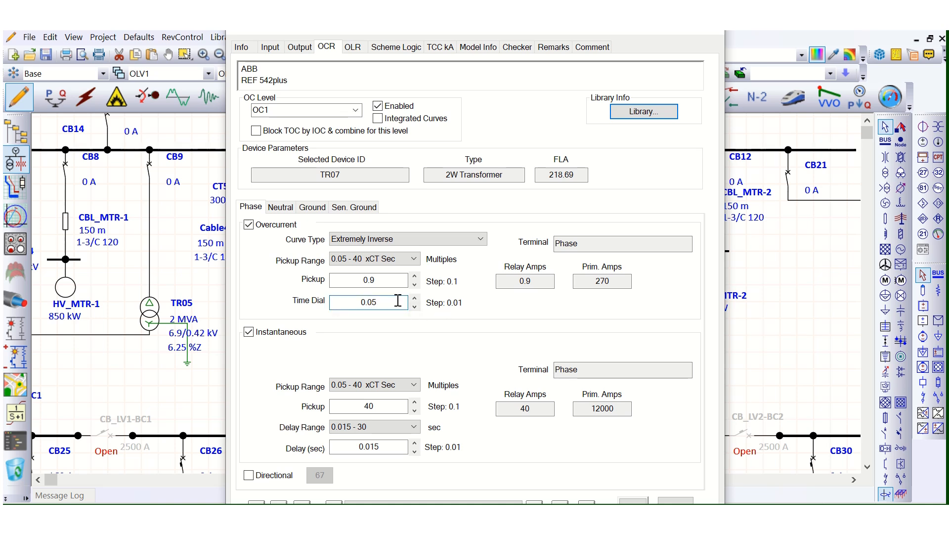
key("BackSpace")
key("BackSpace")
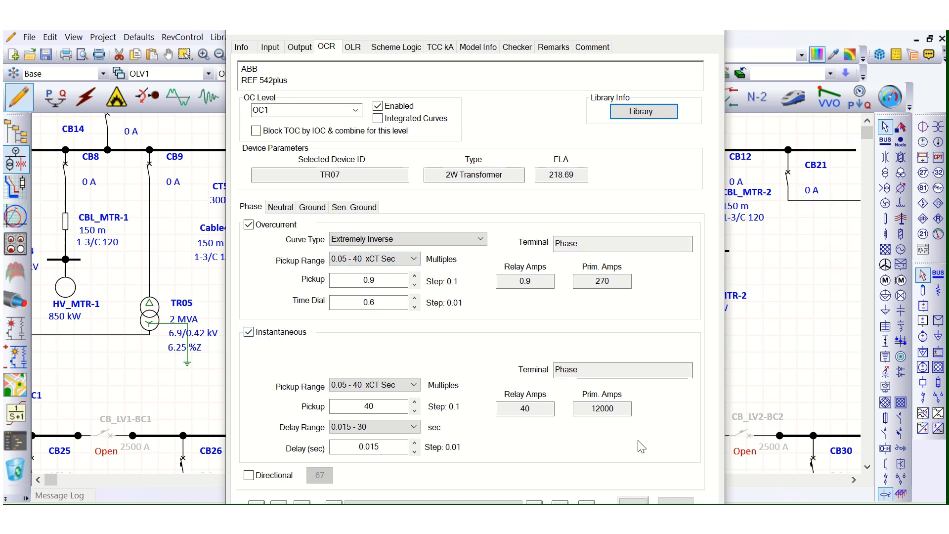
left_click(633, 502)
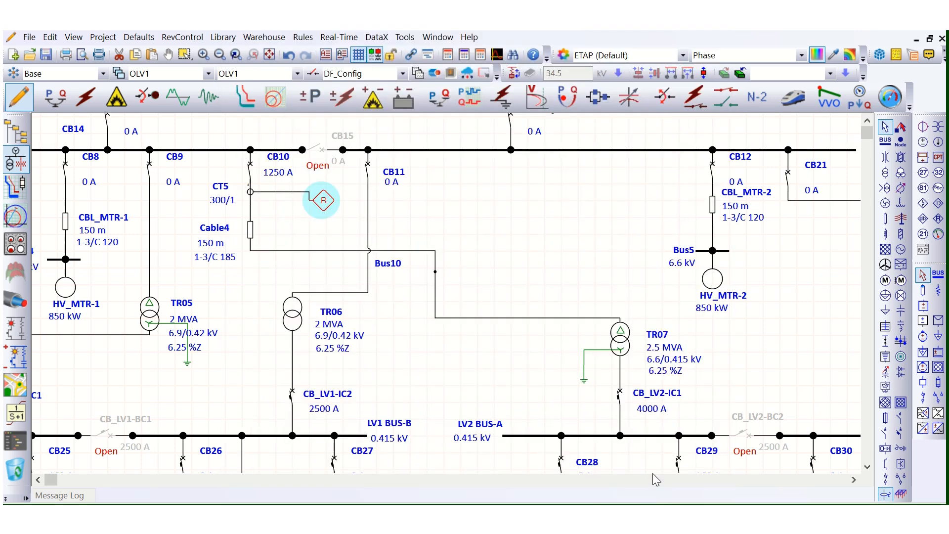
- Examine the feeder from CB10 and its relay through TR07 down to LV2 BUS-A on the one-line diagram
left_click(314, 226)
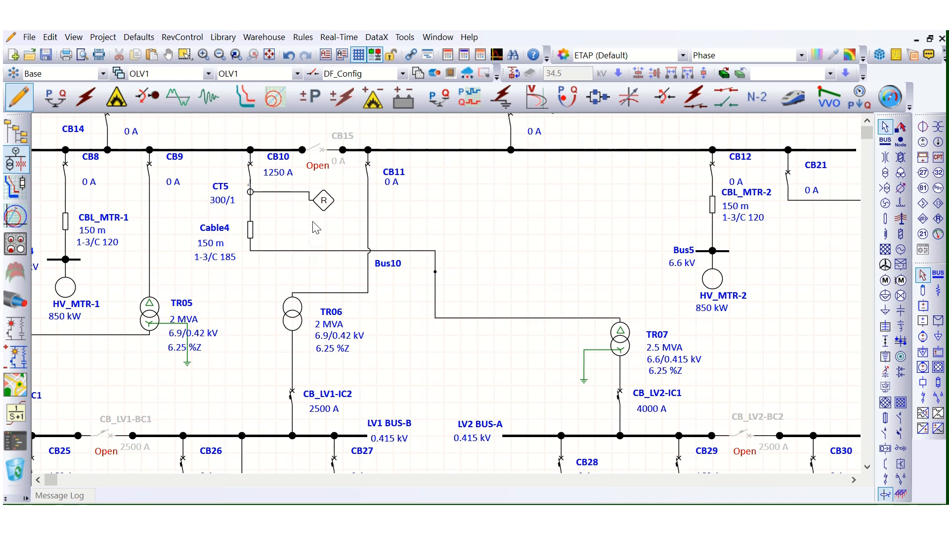
scroll(308, 218, "down", 1)
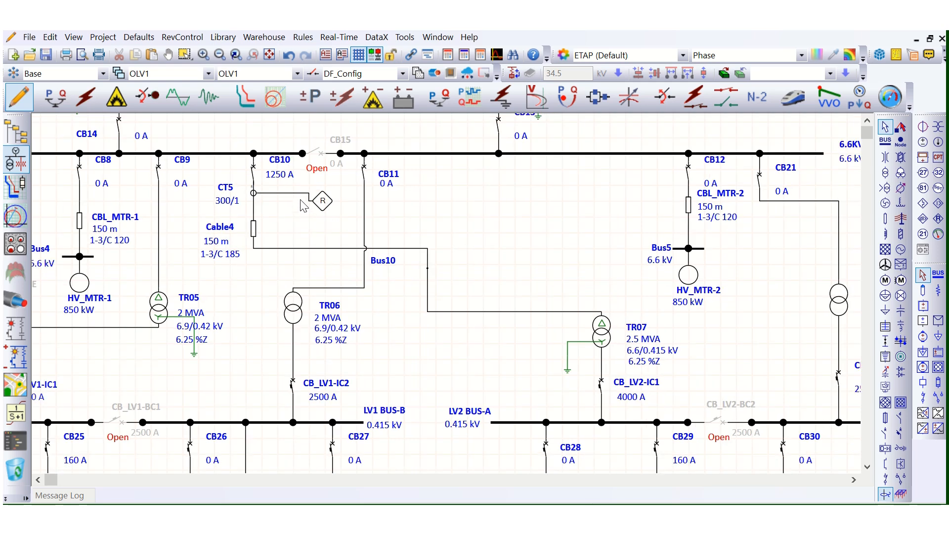
scroll(303, 206, "down", 1)
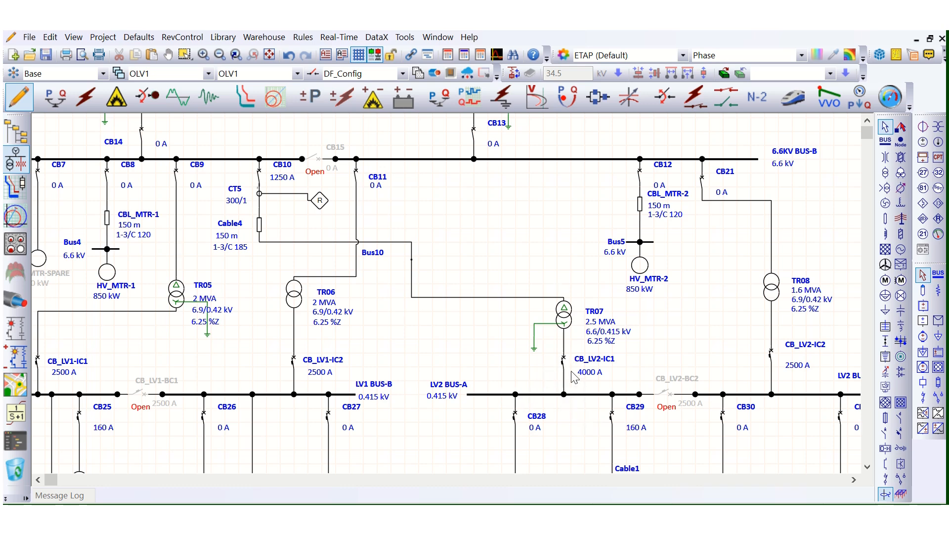
scroll(573, 377, "up", 1)
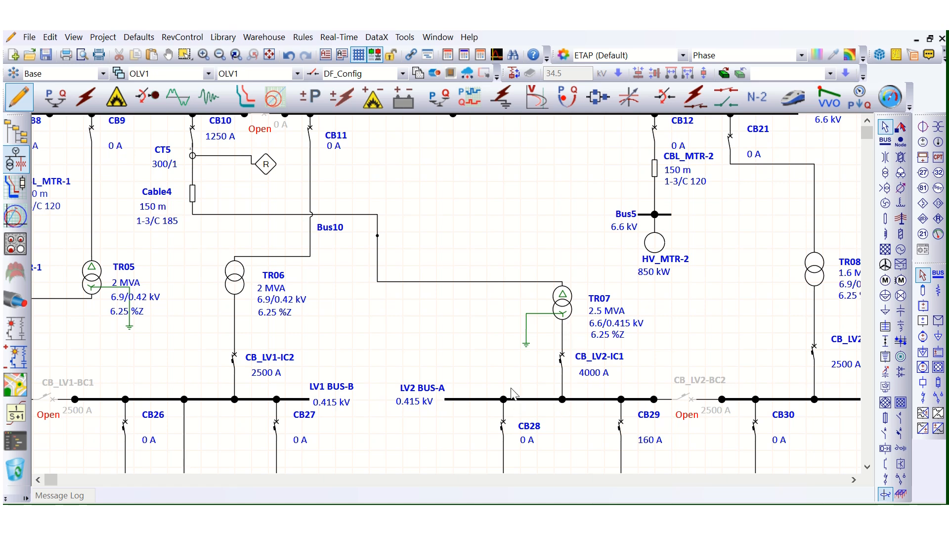
left_click(543, 399)
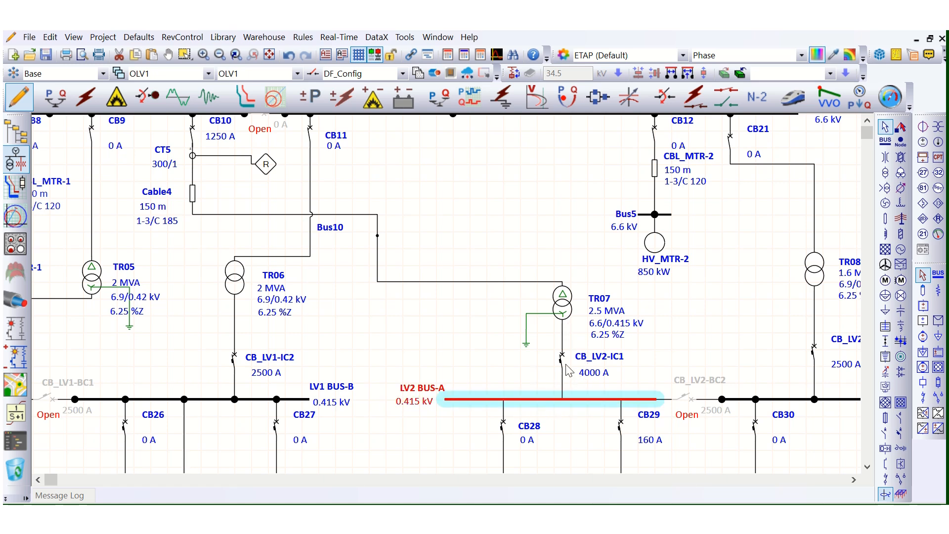
left_click(450, 314)
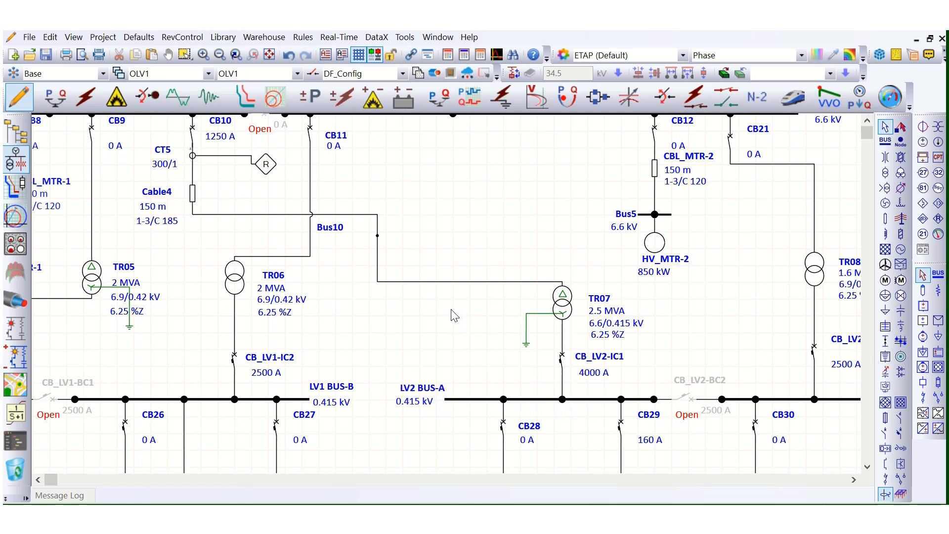
scroll(548, 354, "up", 1)
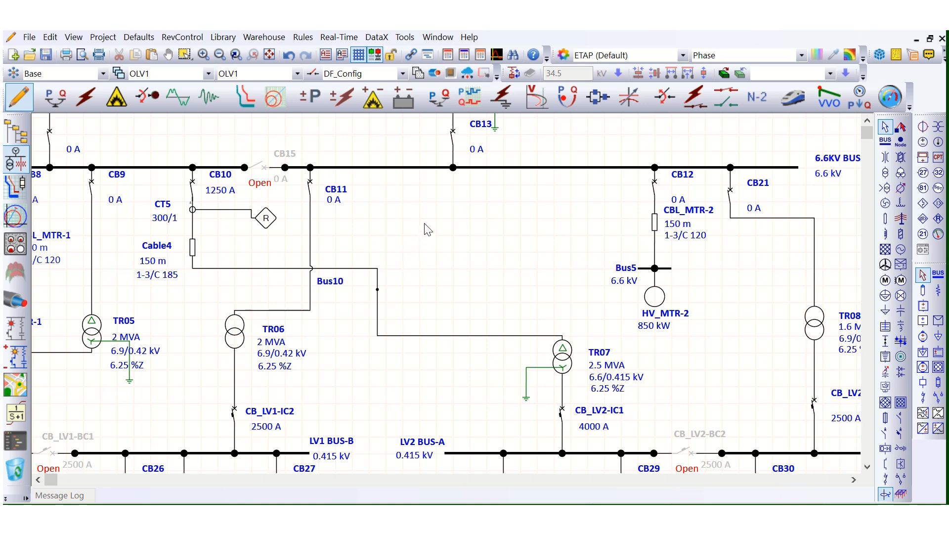
scroll(430, 227, "down", 1)
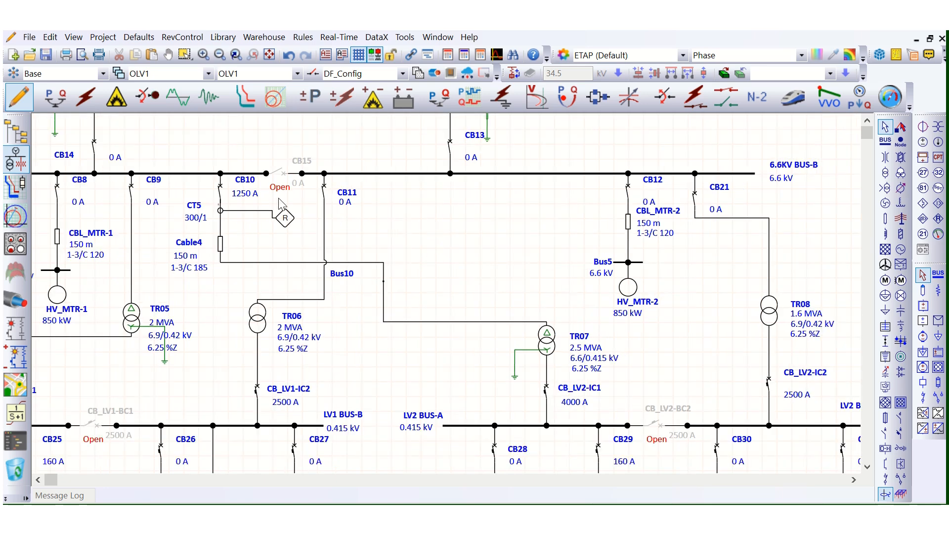
- Switch to short-circuit analysis with the study case SC_Max and the output report SC_Max_DF
left_click(86, 97)
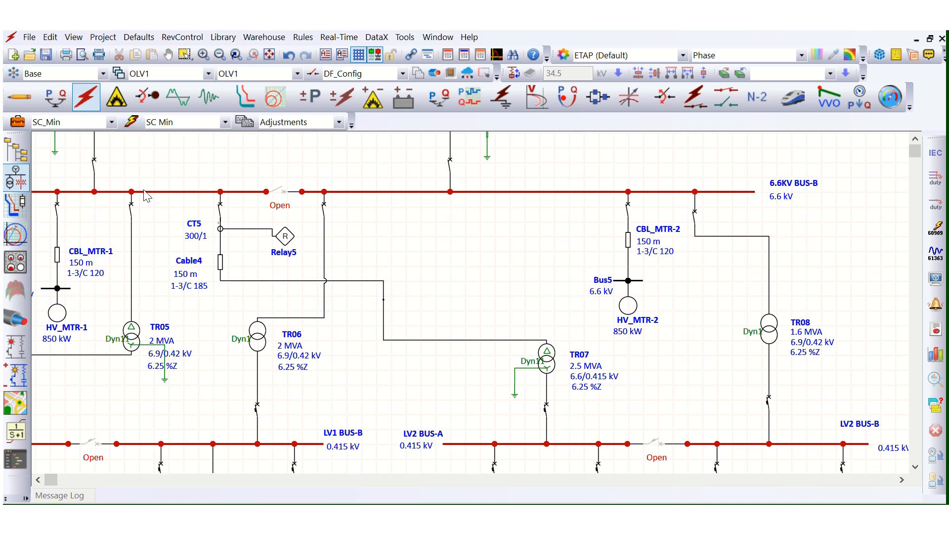
left_click(69, 122)
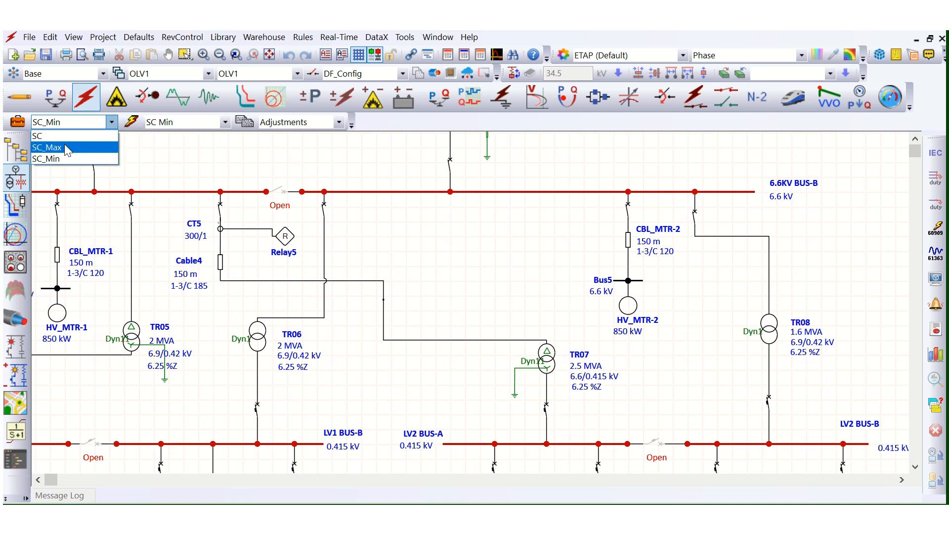
left_click(84, 142)
left_click(173, 122)
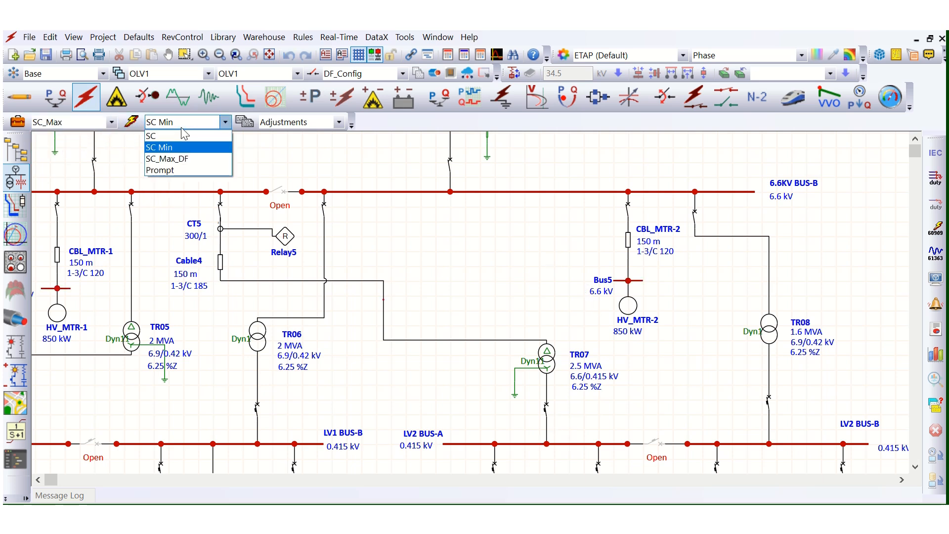
left_click(175, 160)
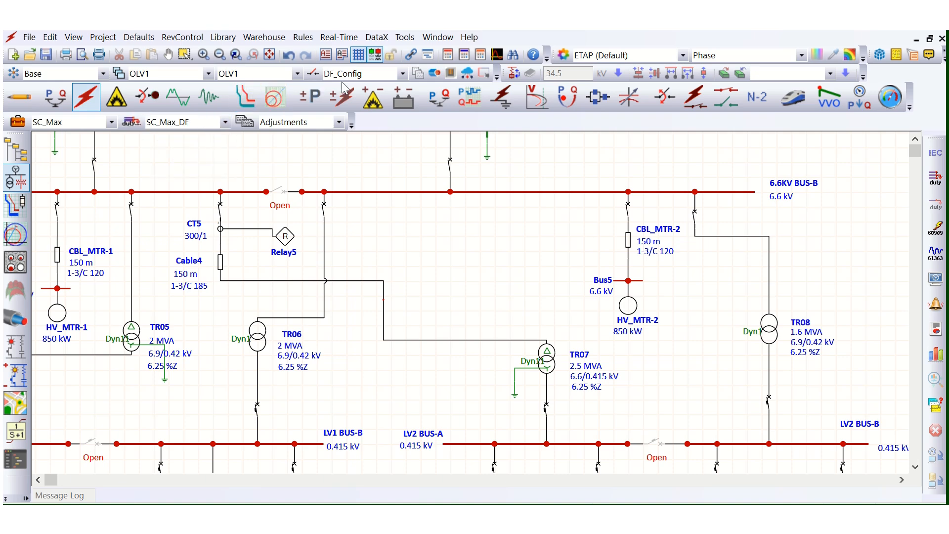
- Check the standard and voltage c factor settings of the SC_Max short-circuit study case and accept them
left_click(18, 122)
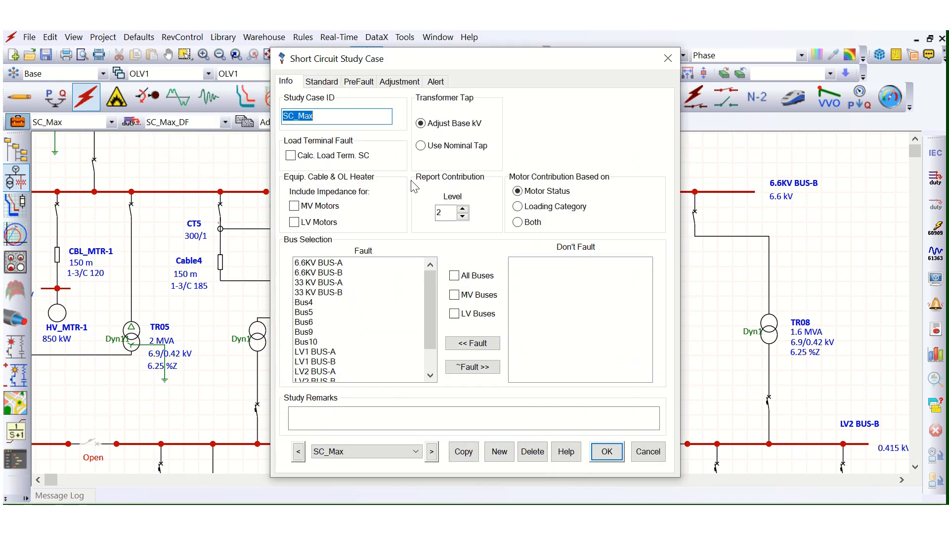
left_click(319, 84)
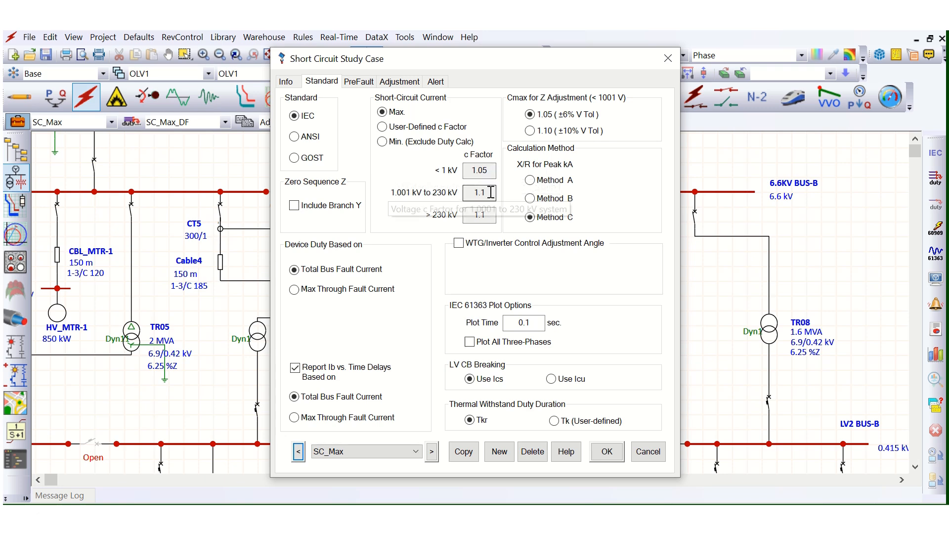
left_click(606, 452)
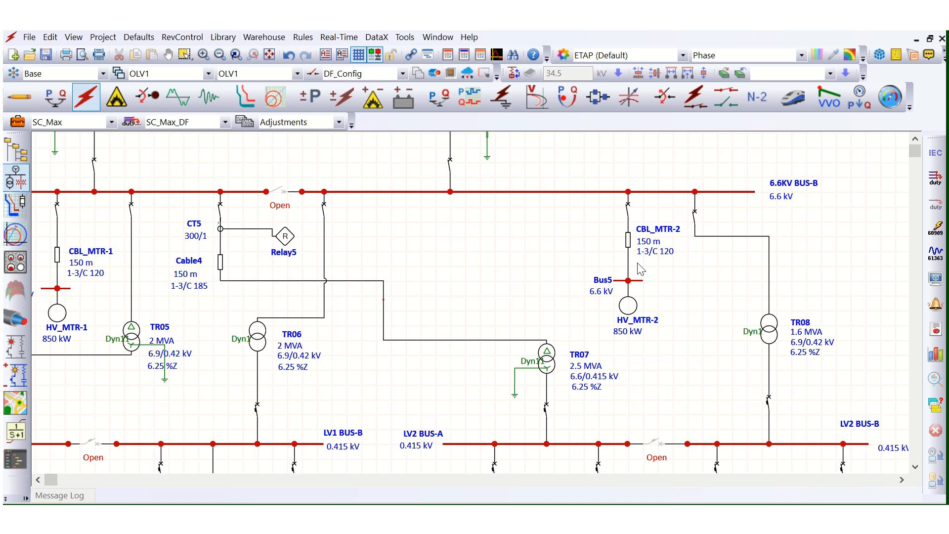
- Run the IEC device duty short-circuit calculation and examine the fault current contributions at LV2 BUS-A, including TR07's infeed
left_click(936, 178)
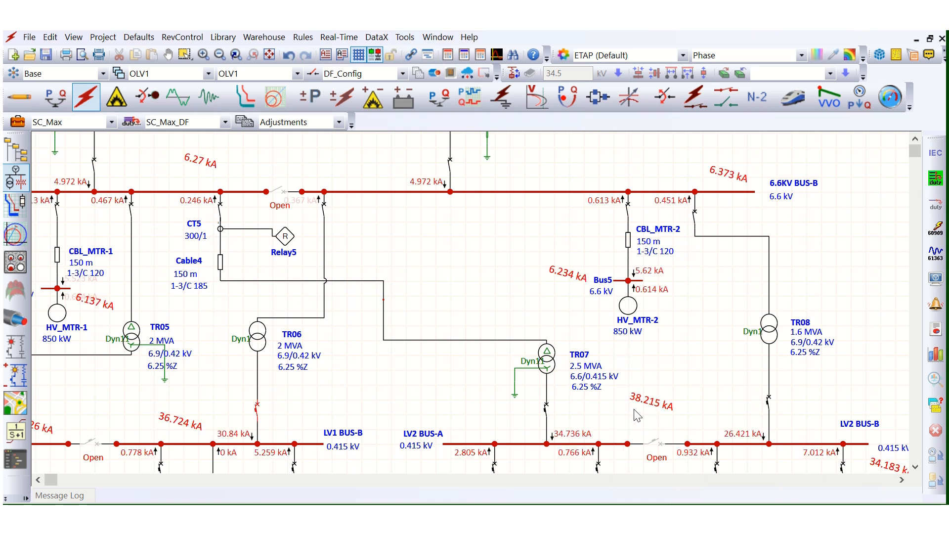
left_click_drag(639, 403, 639, 425)
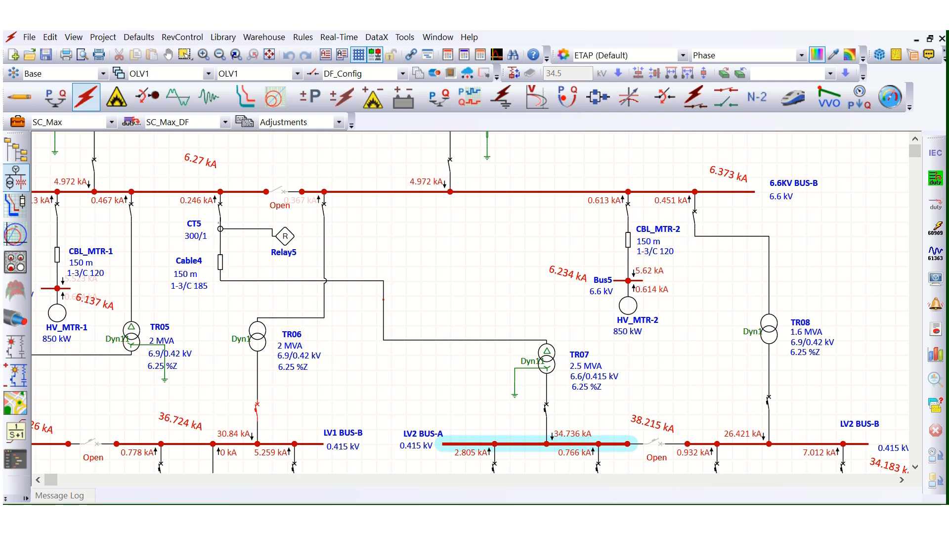
scroll(594, 414, "down", 1)
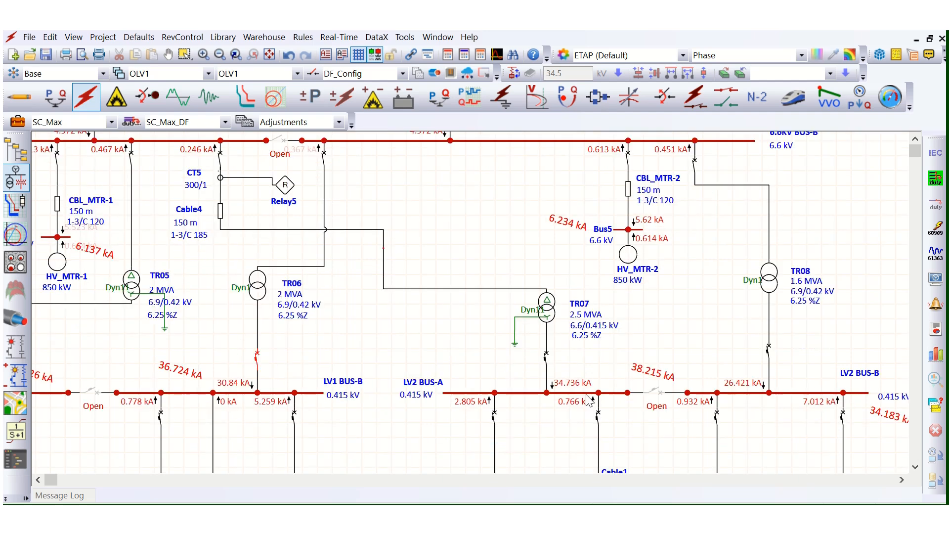
scroll(568, 405, "up", 3)
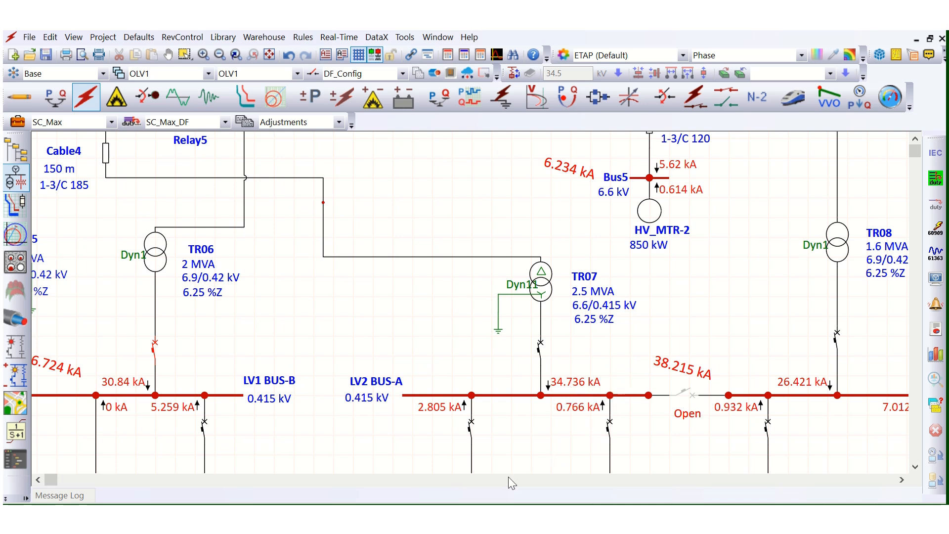
- Switch to Excel and start a new relay function block on Sheet2 with 50 in B8
key("alt+Tab")
left_click(285, 296)
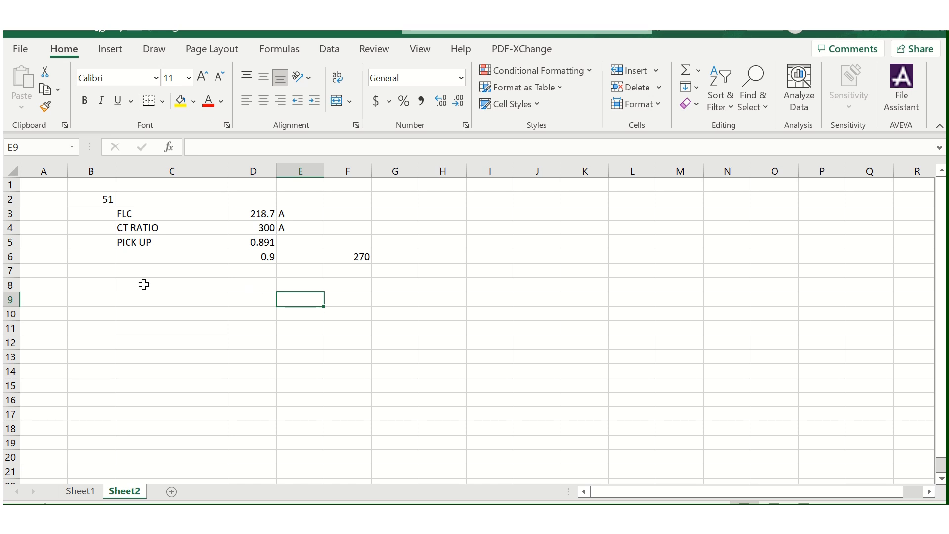
left_click(105, 286)
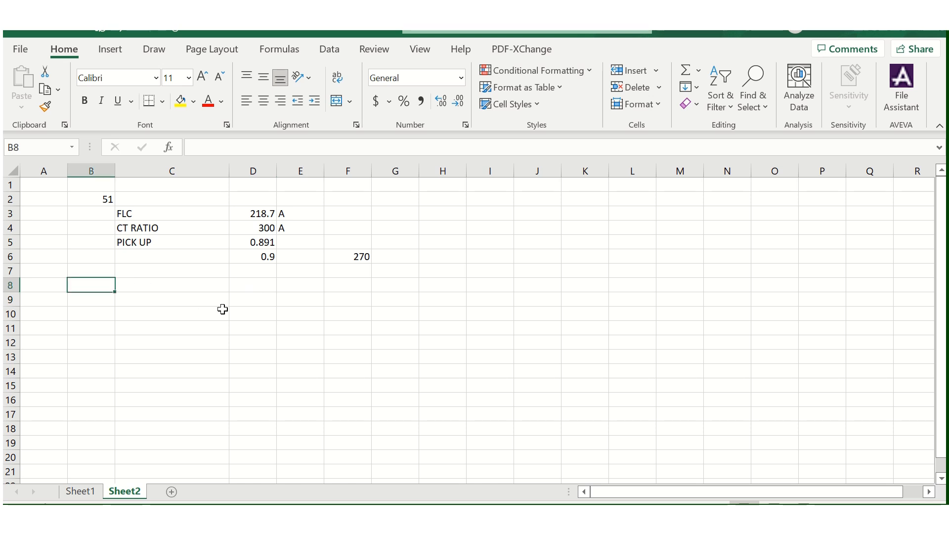
type("50")
key("Tab")
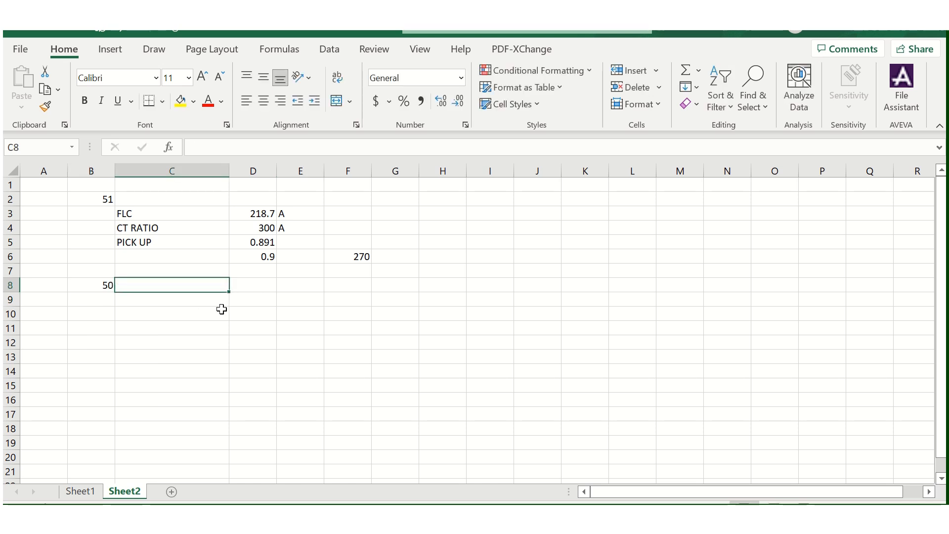
- Record the transformer's secondary fault current in row 9 as IF-SEC, 34.736 KA, across C9 to E9
key("Down")
key("Right")
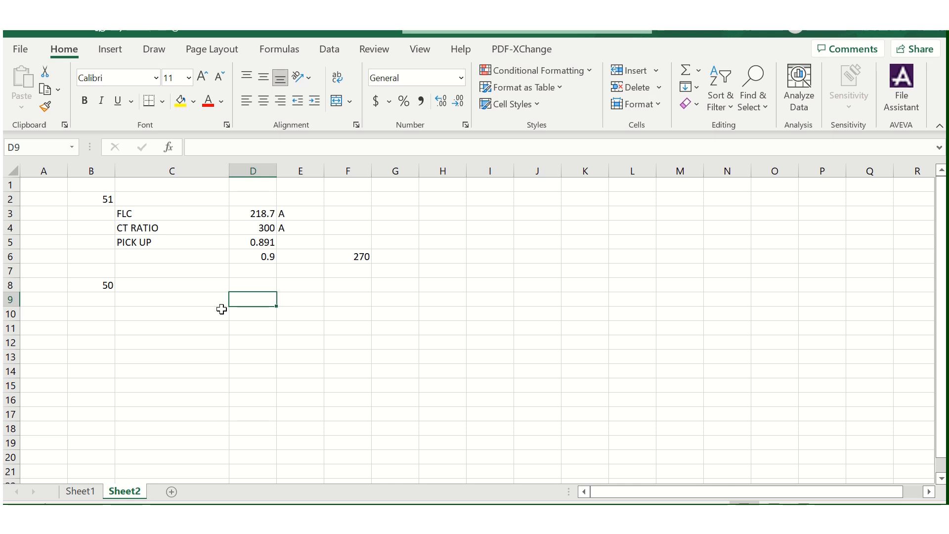
type("34")
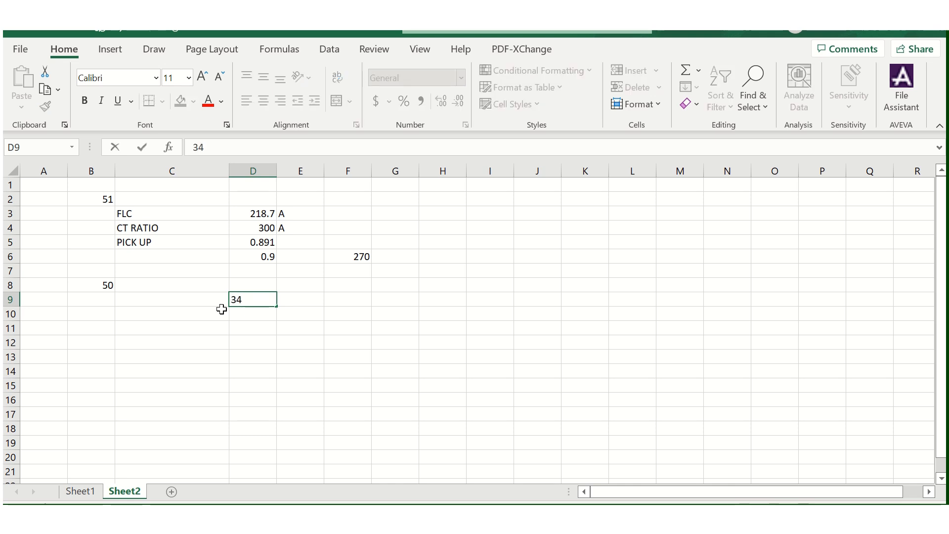
type(".736")
key("Tab")
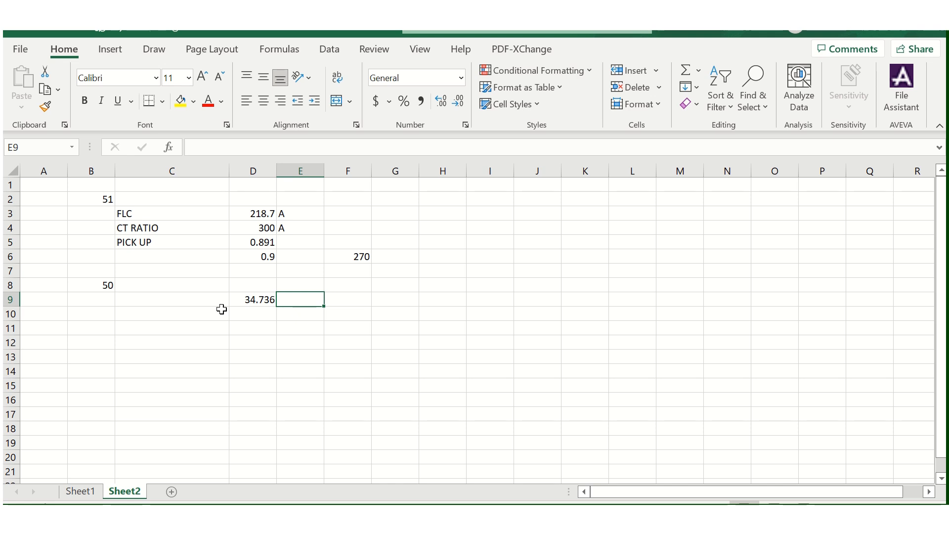
type("KA")
key("Left")
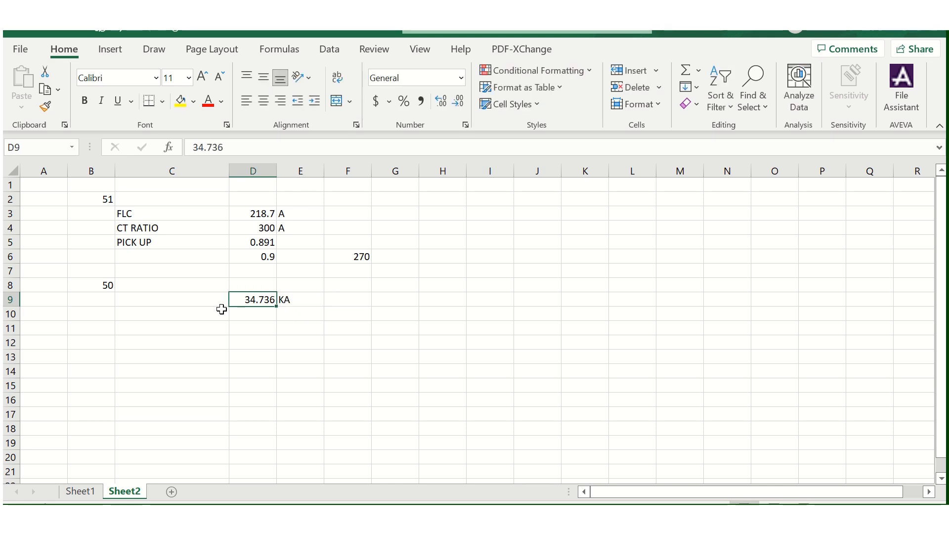
key("Left")
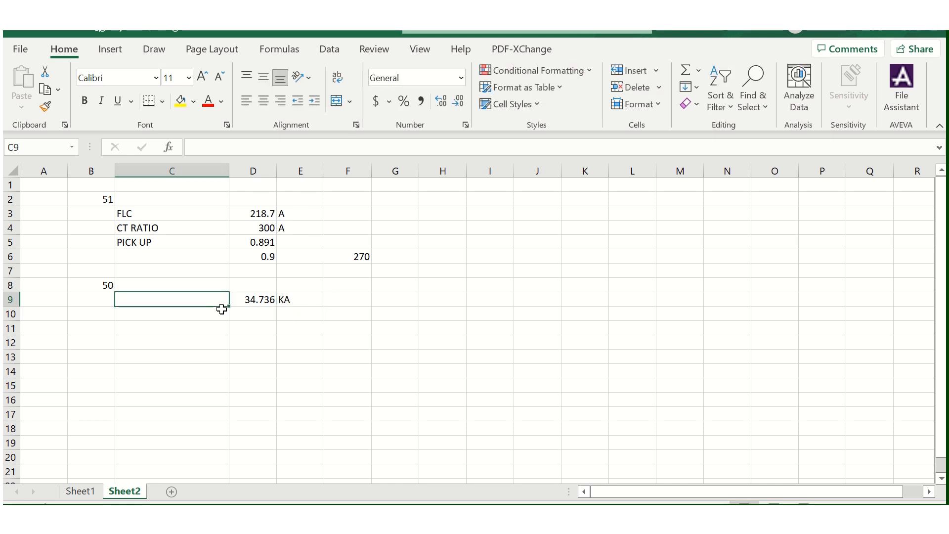
type("I")
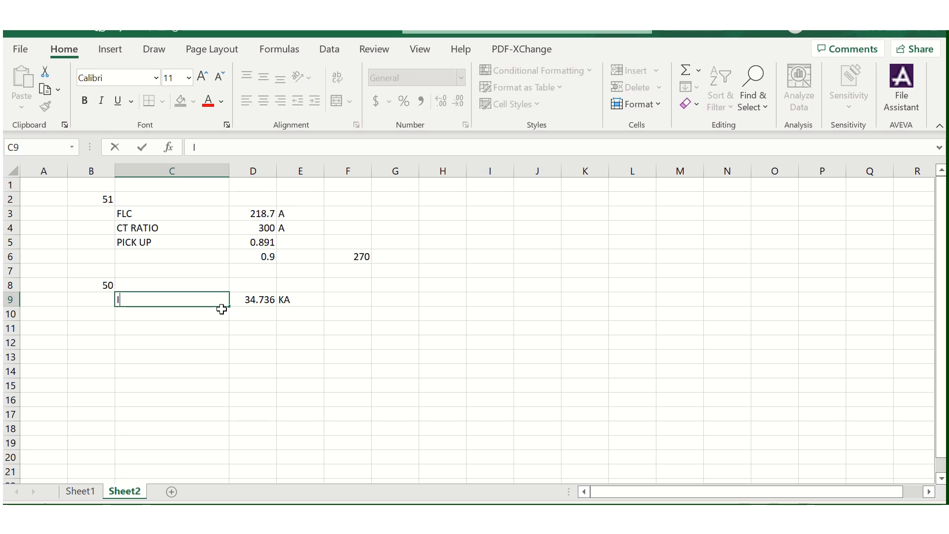
type("F-SEC")
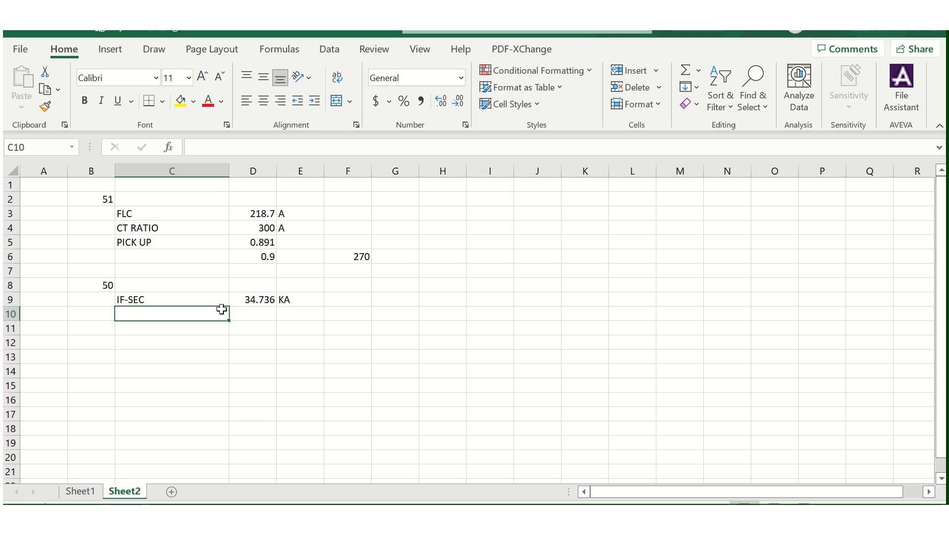
- Label C10 as IF-PRI_rflct for the fault current reflected to the primary
type("IF")
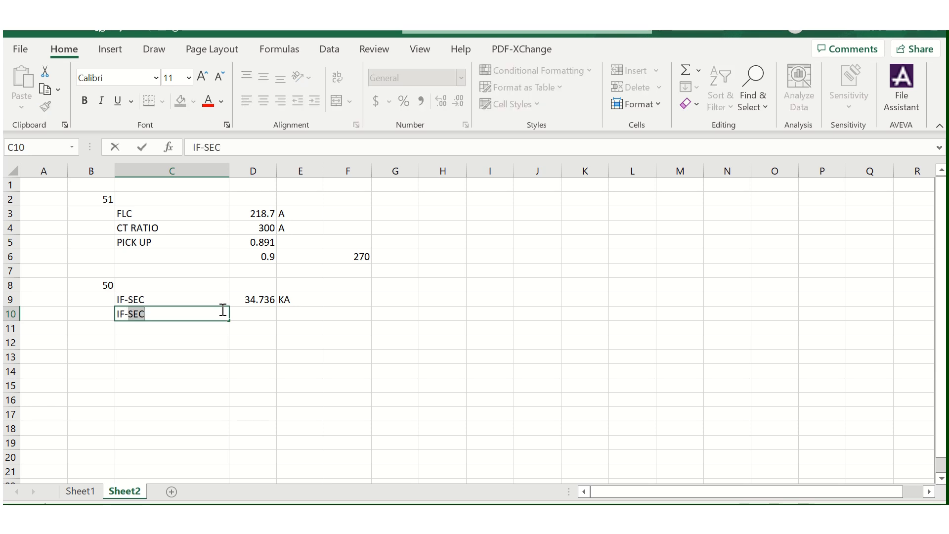
type("-PRI")
type("_rflct")
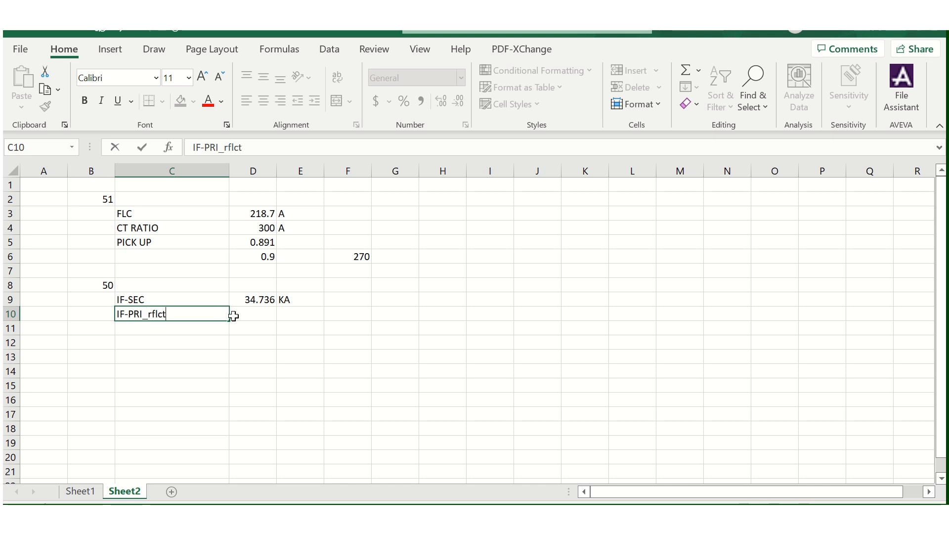
- Calculate the reflected primary fault current in D10 with =D9*(0.415/6.6) and enter the unit KA in E10
left_click(266, 314)
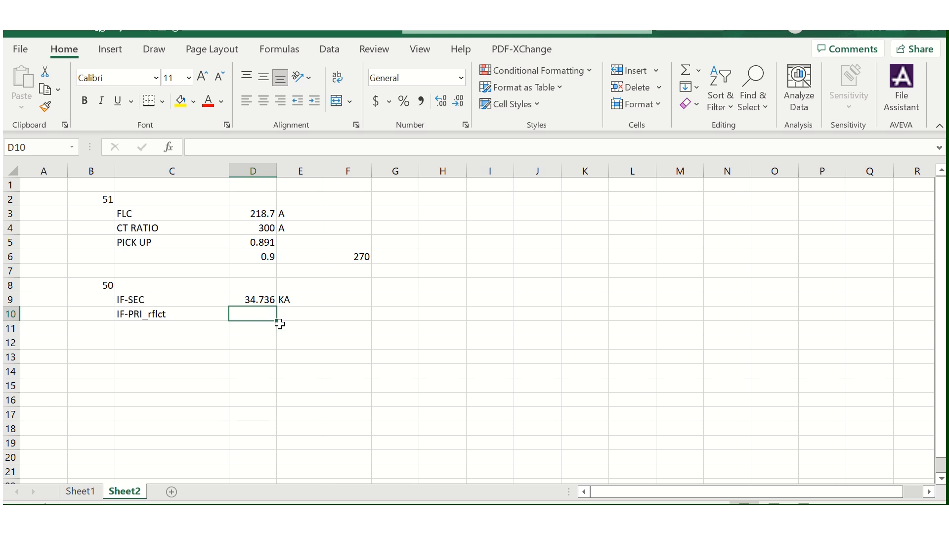
type("=")
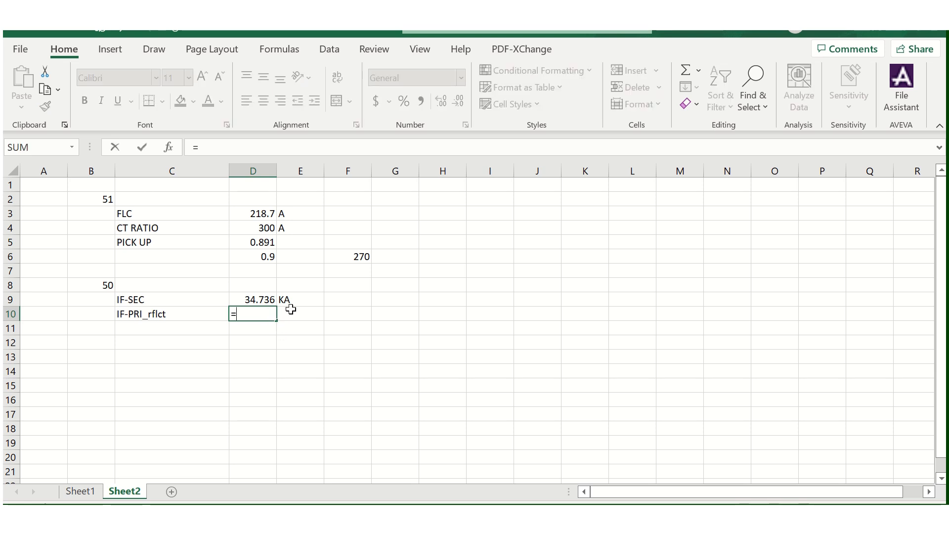
left_click(253, 299)
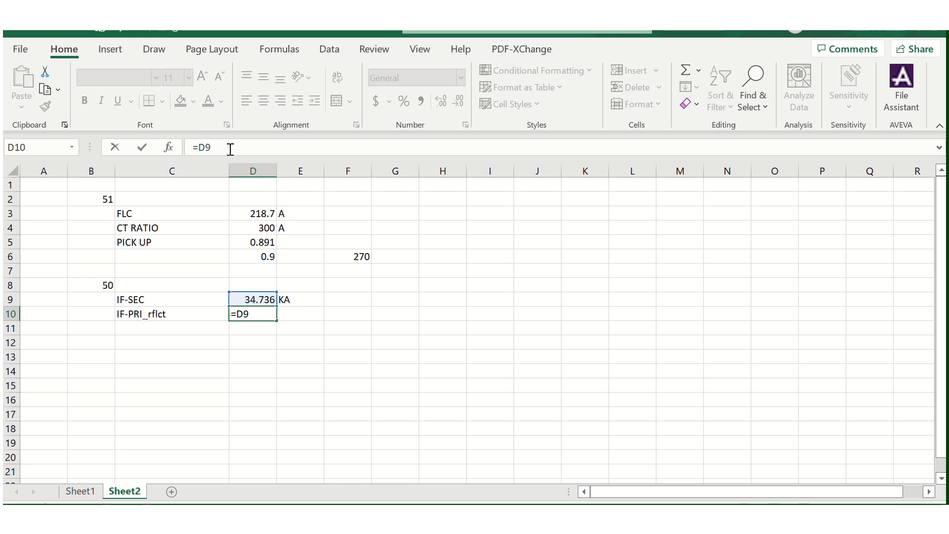
type("*")
type("(.415/6.6")
key("Return")
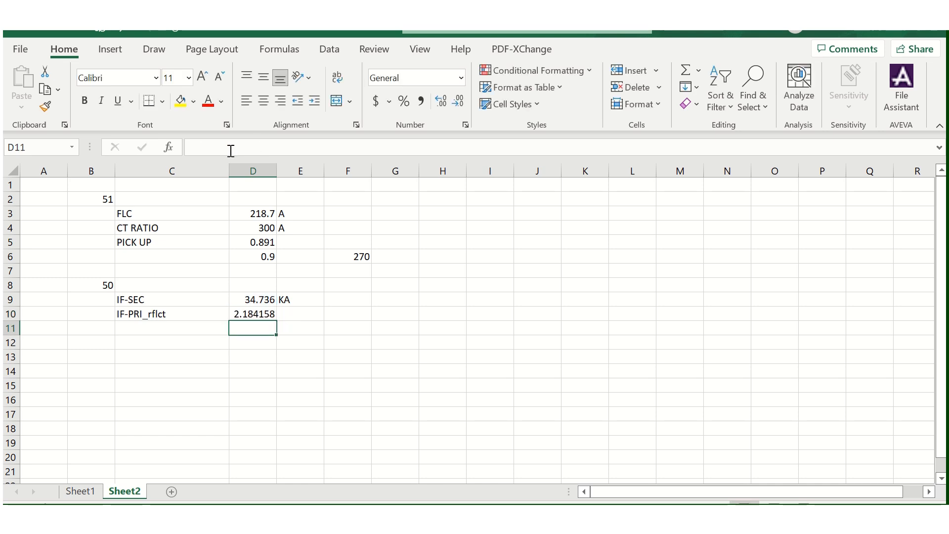
left_click(309, 314)
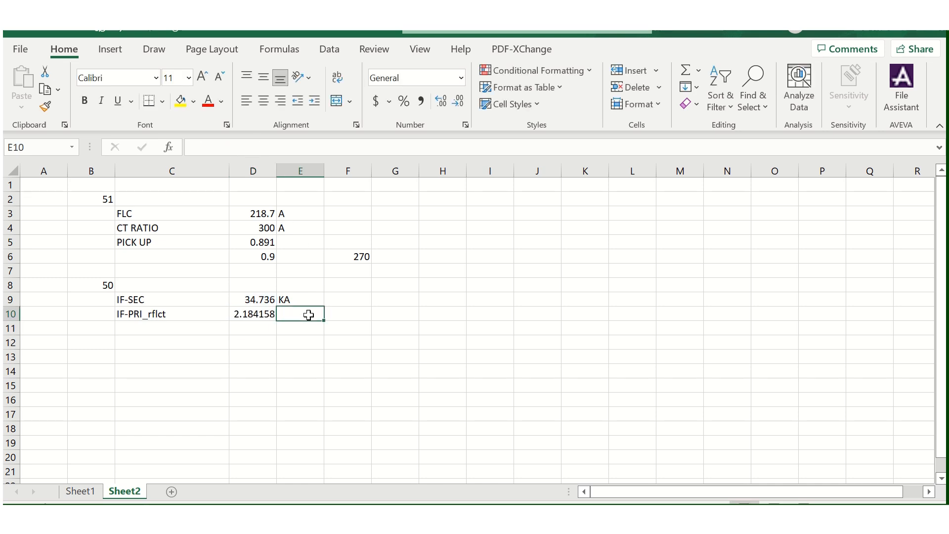
type("KA")
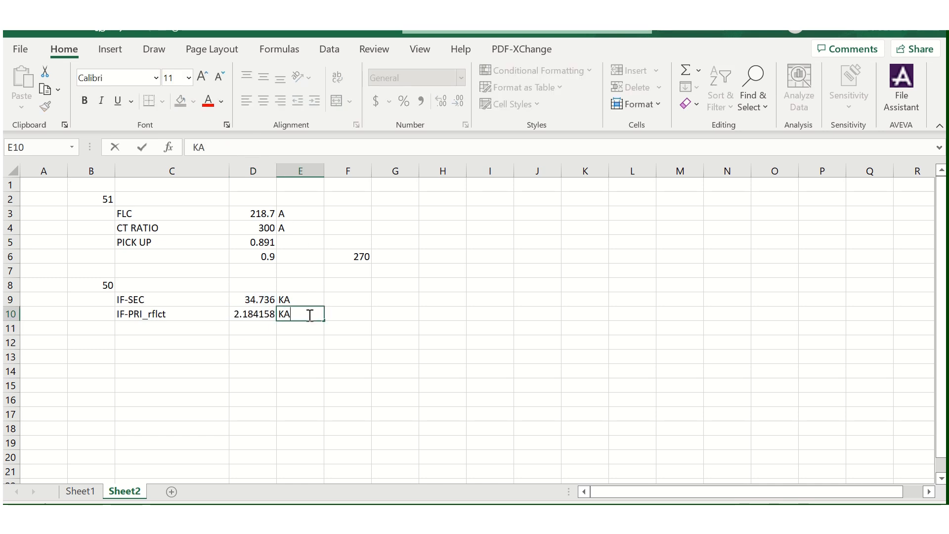
key("Return")
left_click(262, 317)
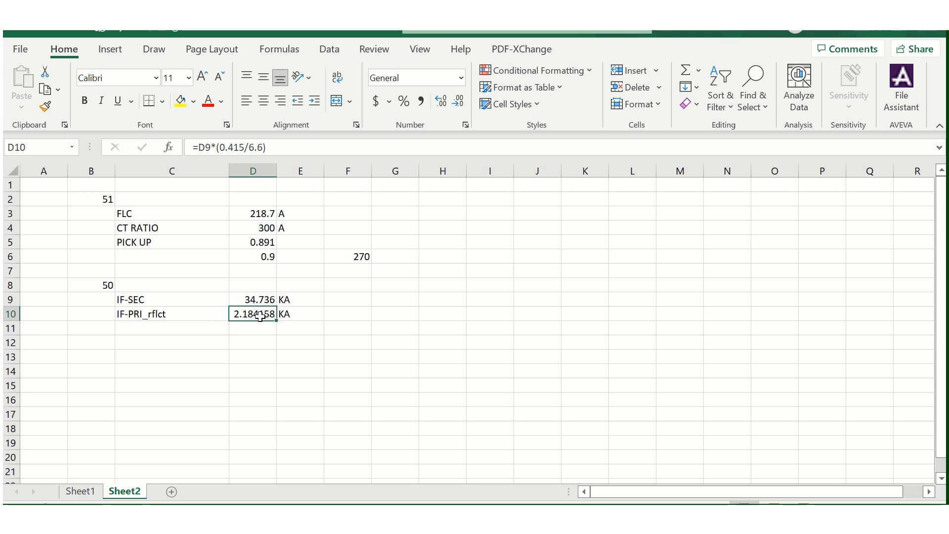
- Label C12 as PICK UP and calculate the instantaneous pickup in D12 with =1.3*D10*1000
left_click(144, 341)
type("P")
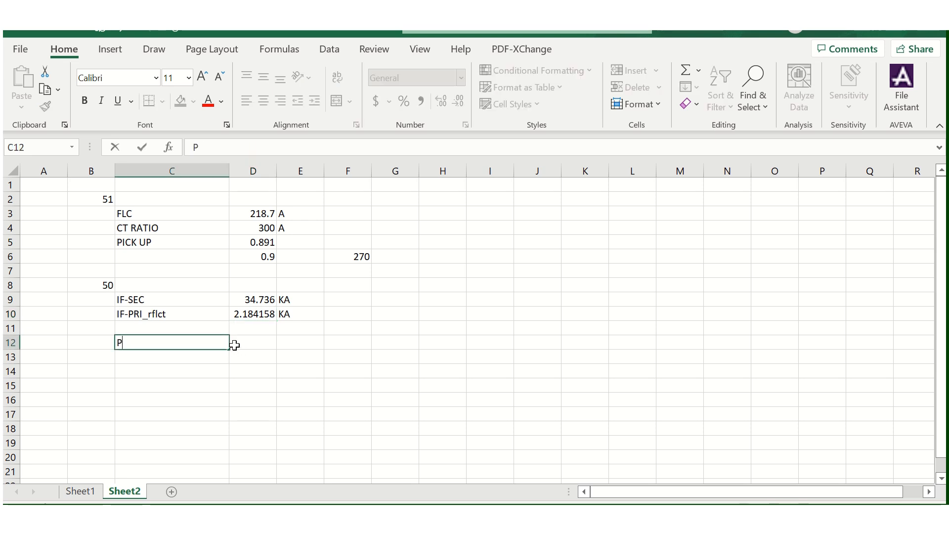
type("ICK UP")
left_click(234, 345)
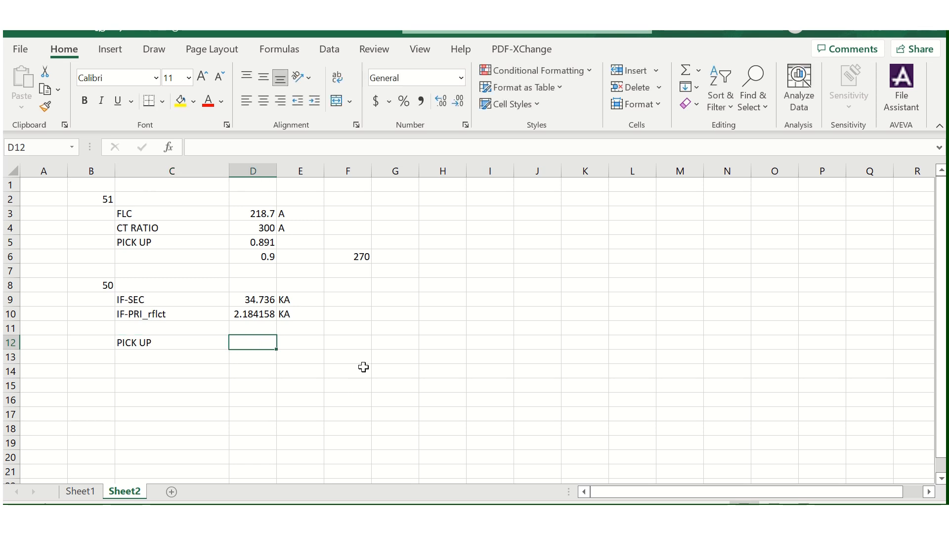
type("=")
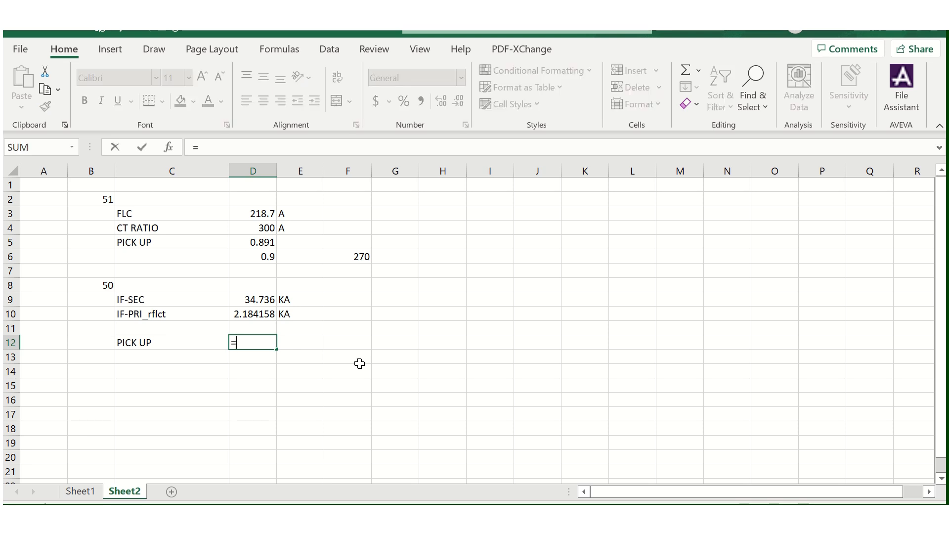
left_click(263, 316)
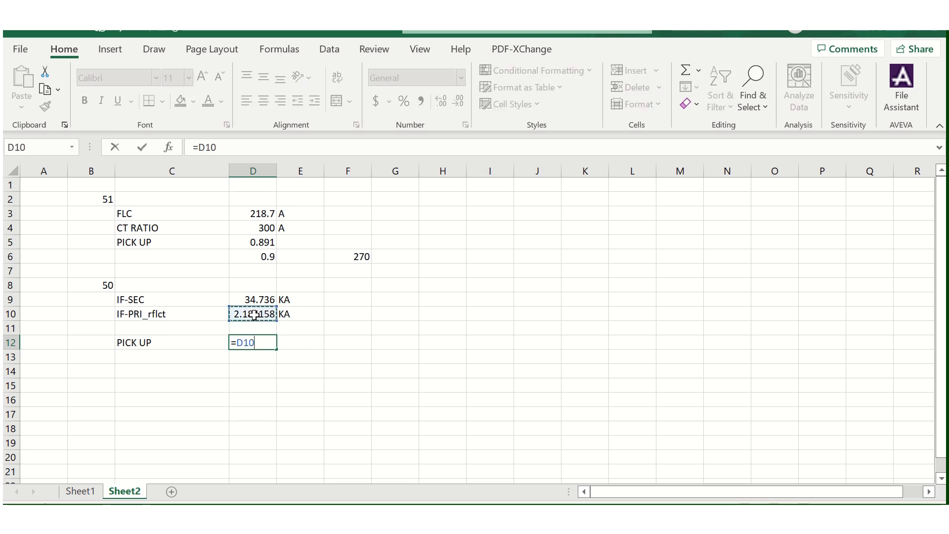
left_click(234, 147)
left_click(199, 147)
type("1.")
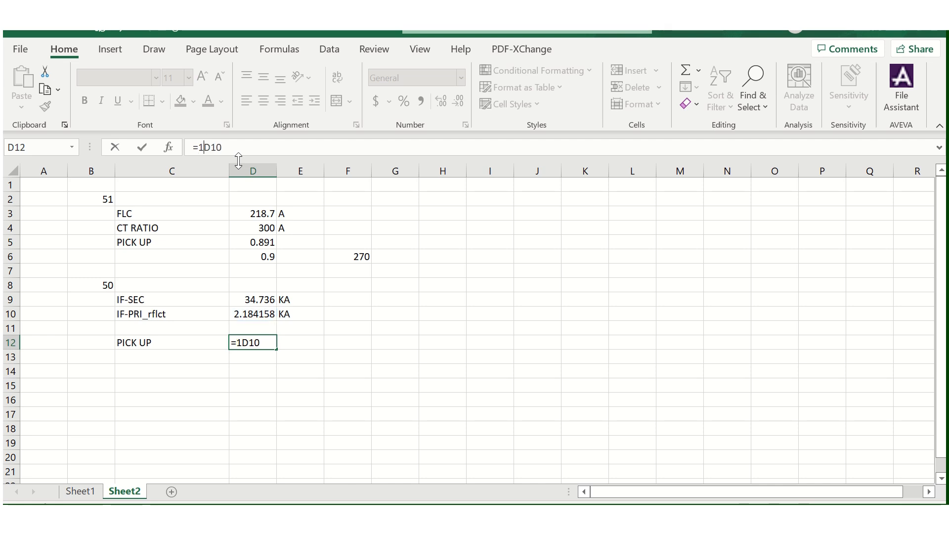
type("3*")
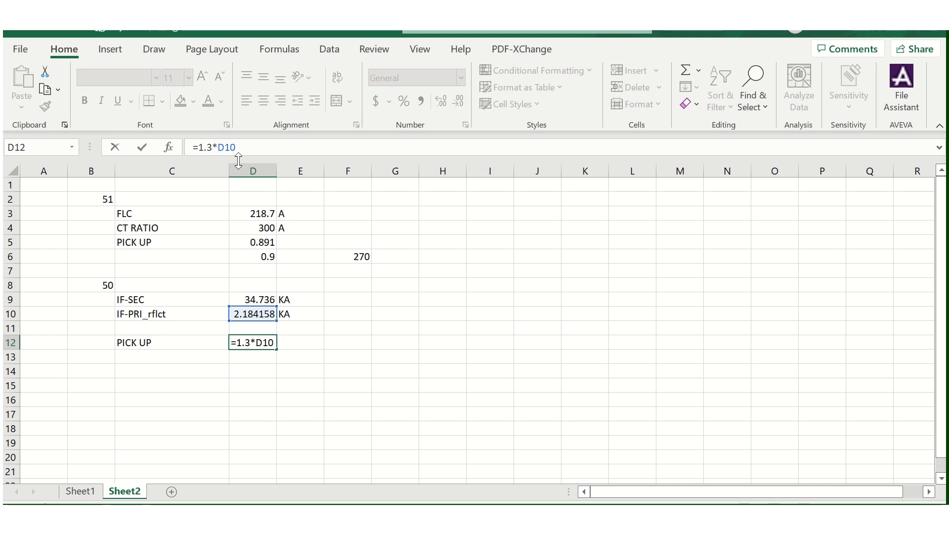
left_click(251, 153)
type("*1000")
key("Return")
- Enter the unit A in E12 beside the instantaneous pickup value
left_click(302, 342)
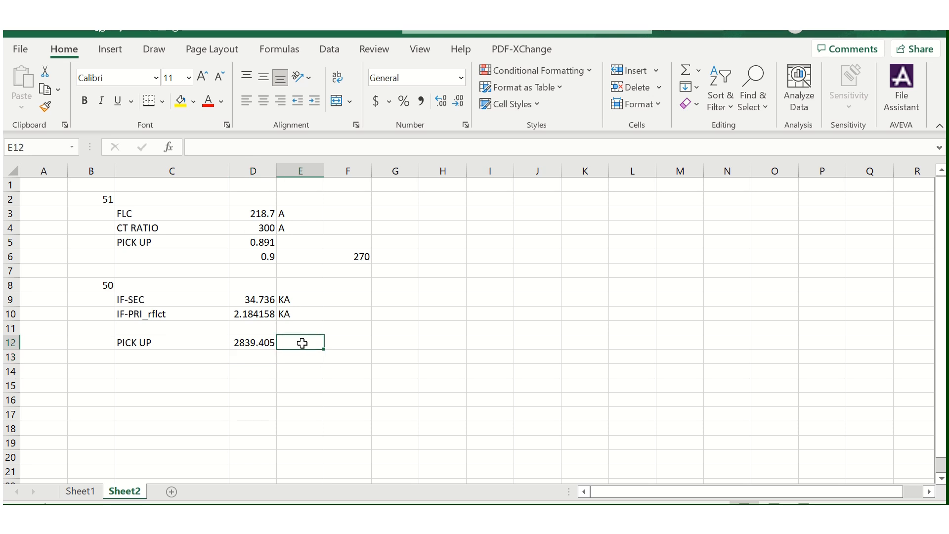
type("A")
left_click(344, 343)
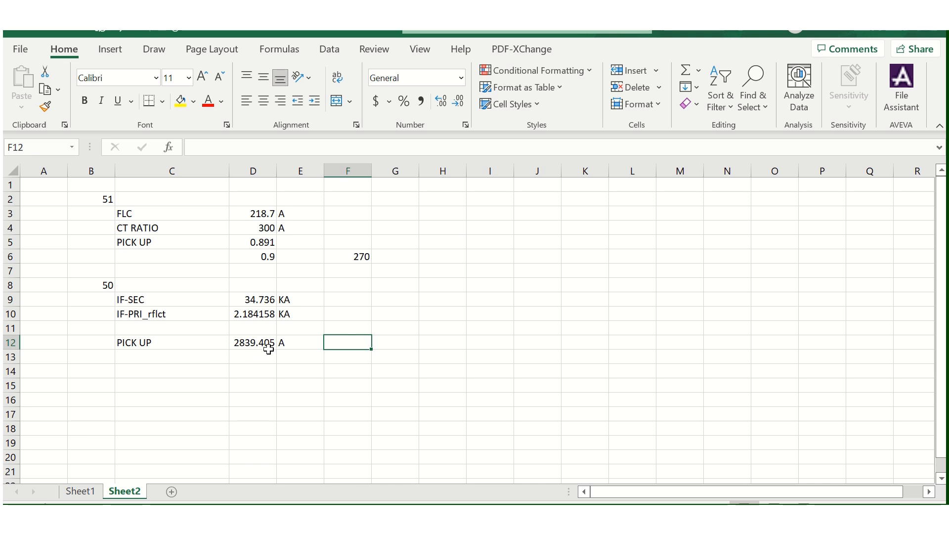
left_click(196, 357)
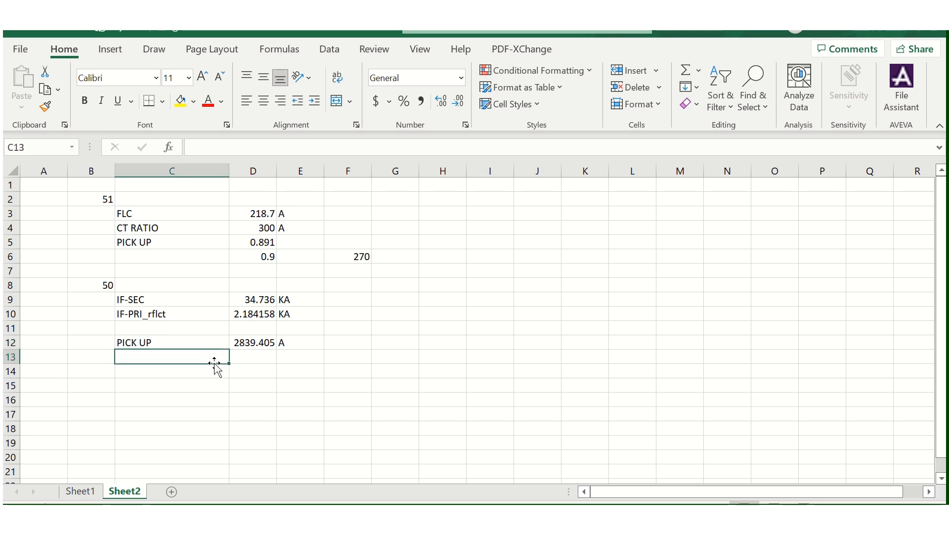
- Label C13 as SETTING and calculate the instantaneous setting in D13 with =D12/D4
type("SETTING")
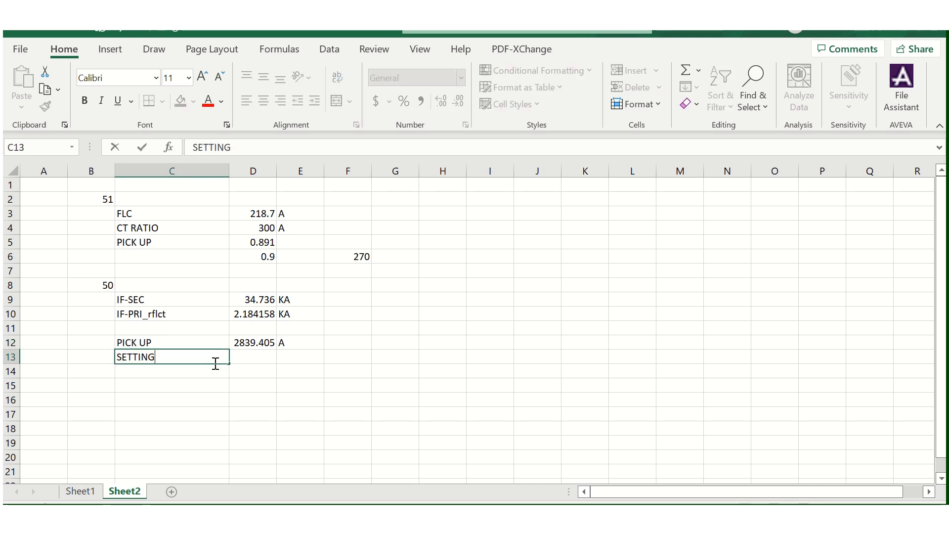
key("Tab")
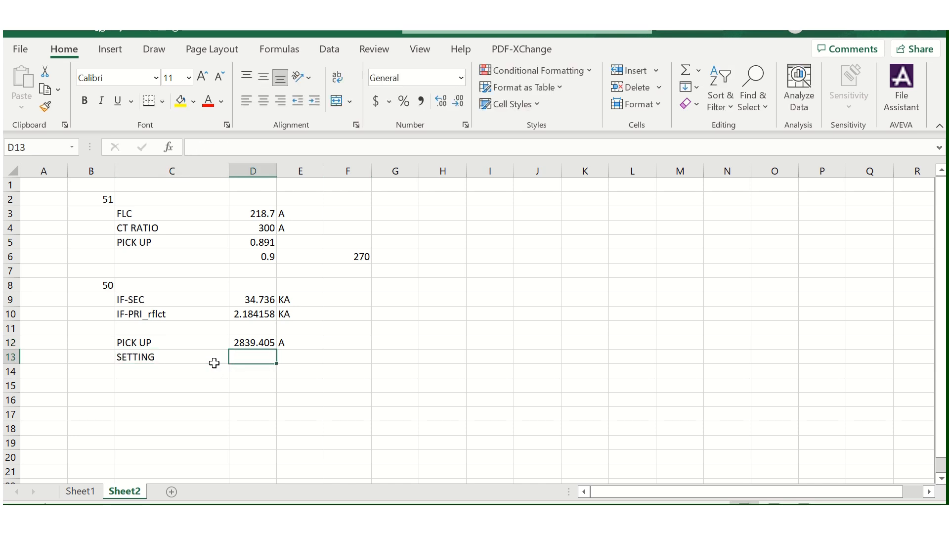
type("=")
left_click(258, 342)
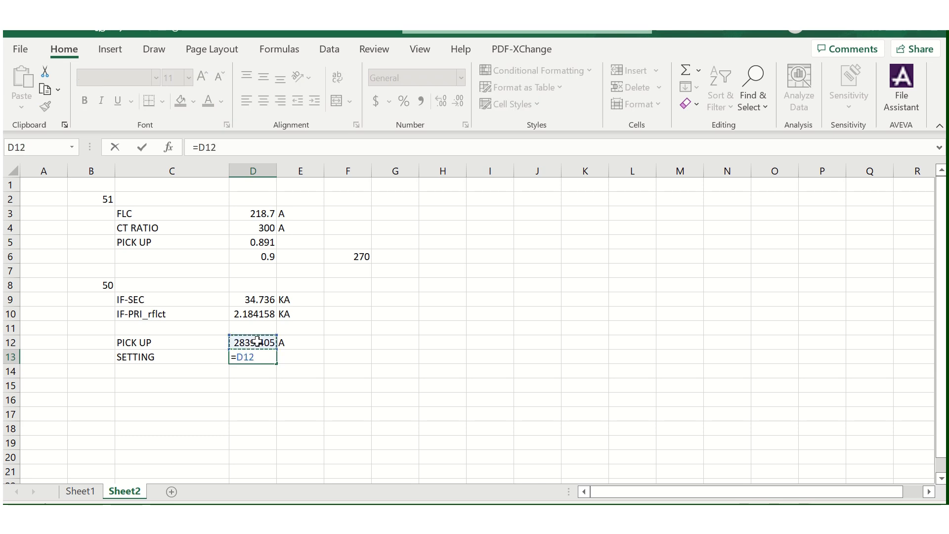
type("/")
left_click(256, 228)
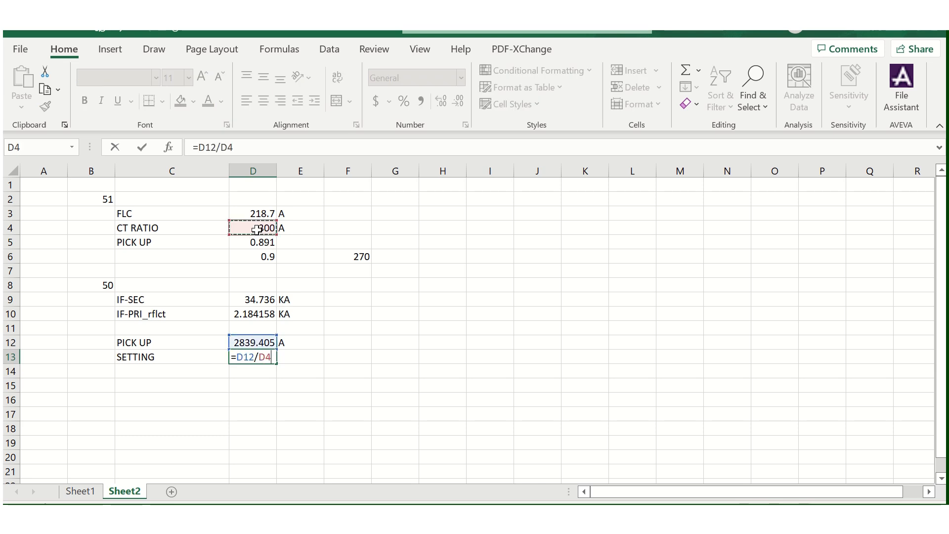
key("Return")
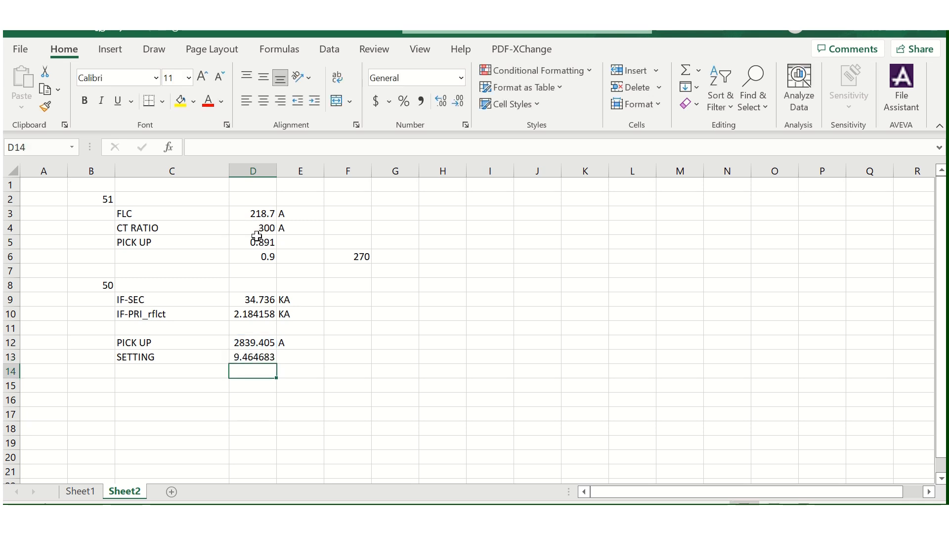
- Enter the rounded instantaneous setting 10 in D14 and calculate its primary current in F14 with =D14*D4
left_click(266, 356)
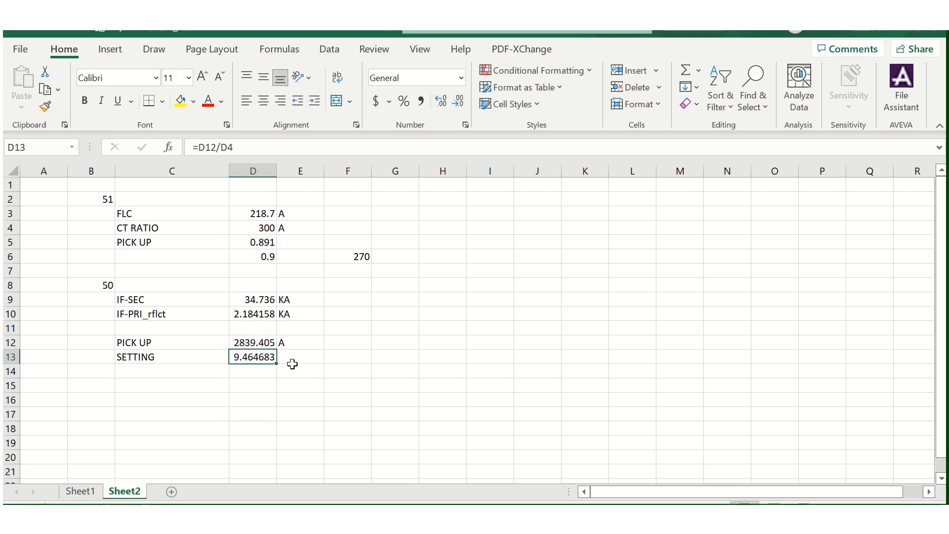
left_click(257, 370)
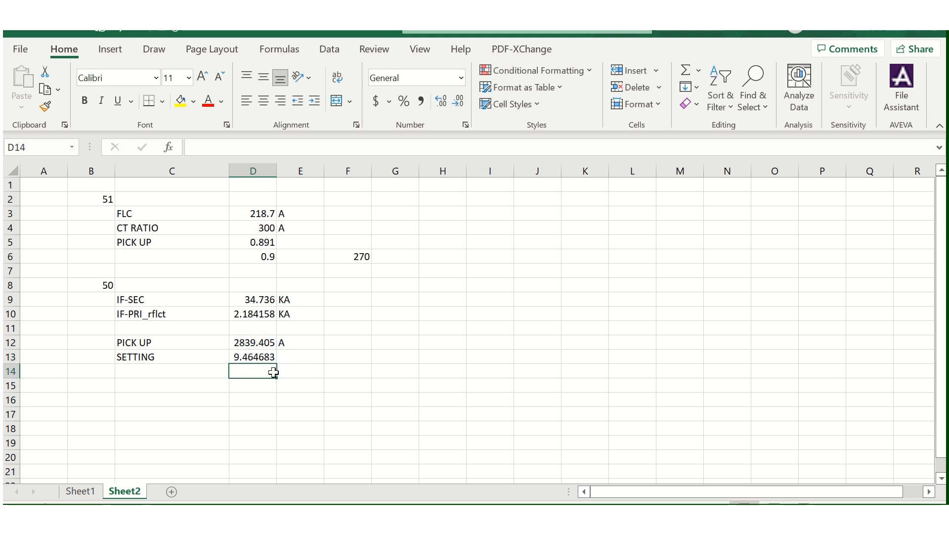
type("10")
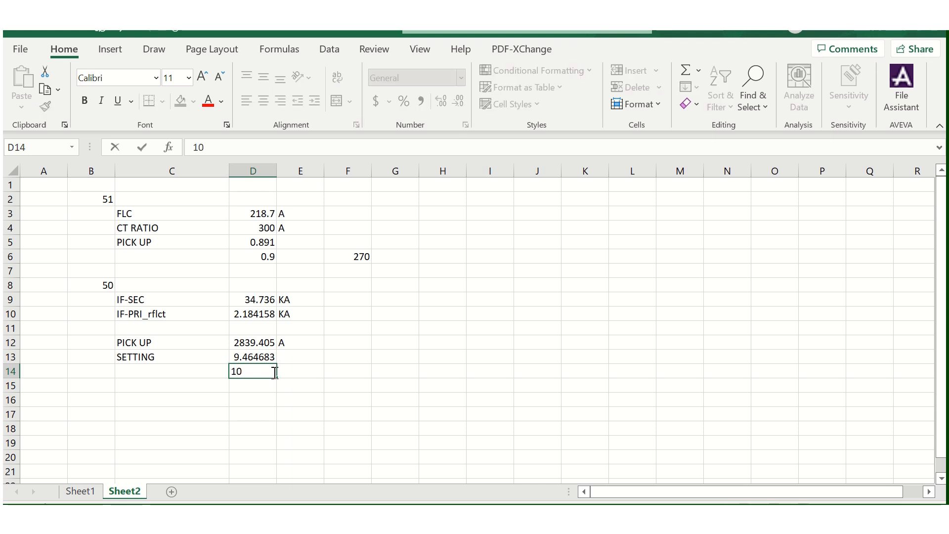
key("Tab")
key("Tab")
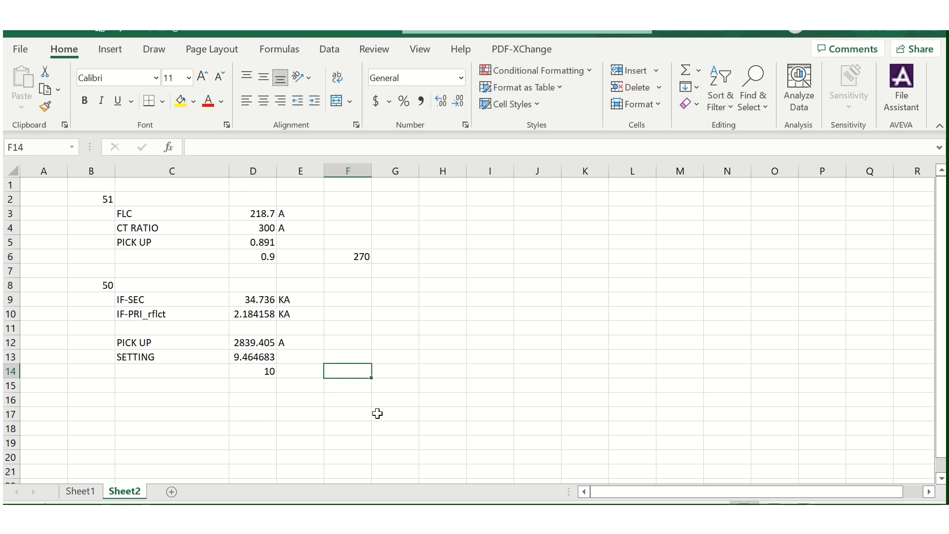
type("=")
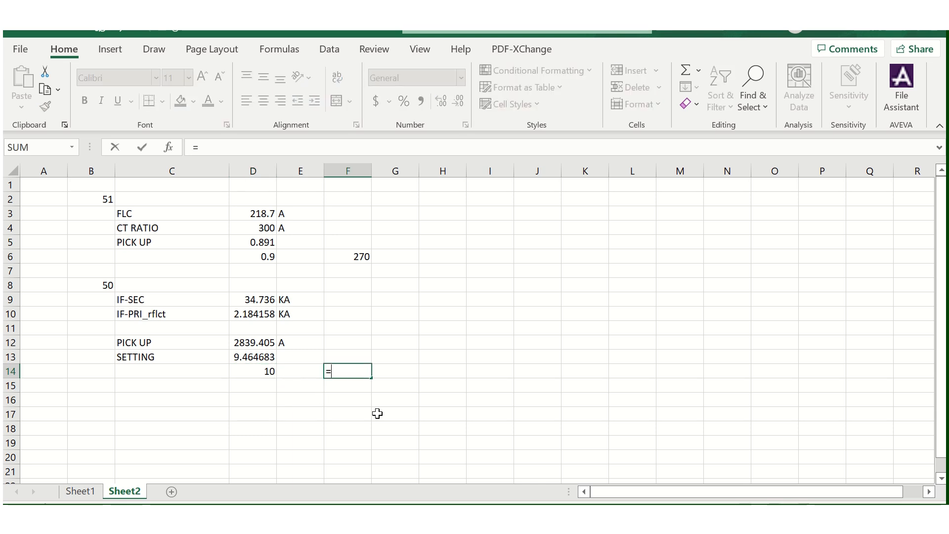
left_click(262, 373)
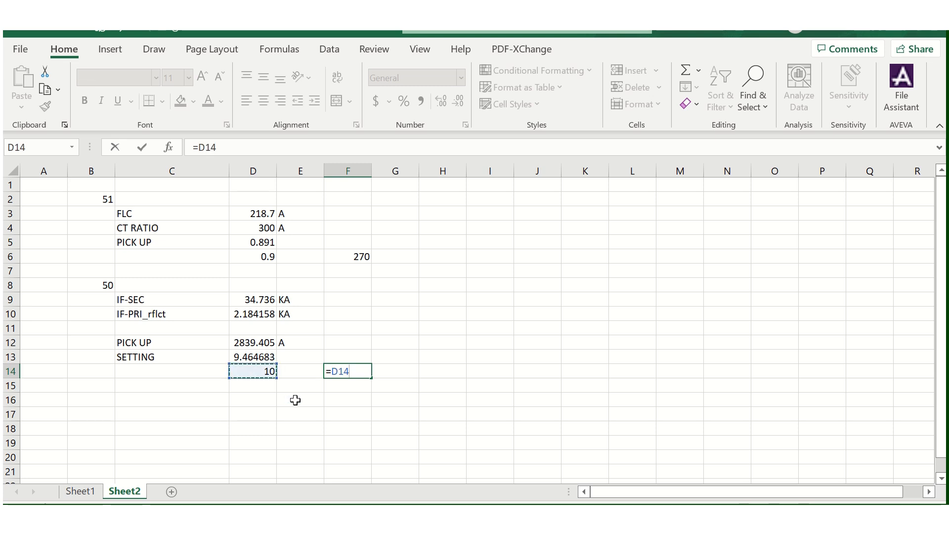
type("*")
left_click(259, 227)
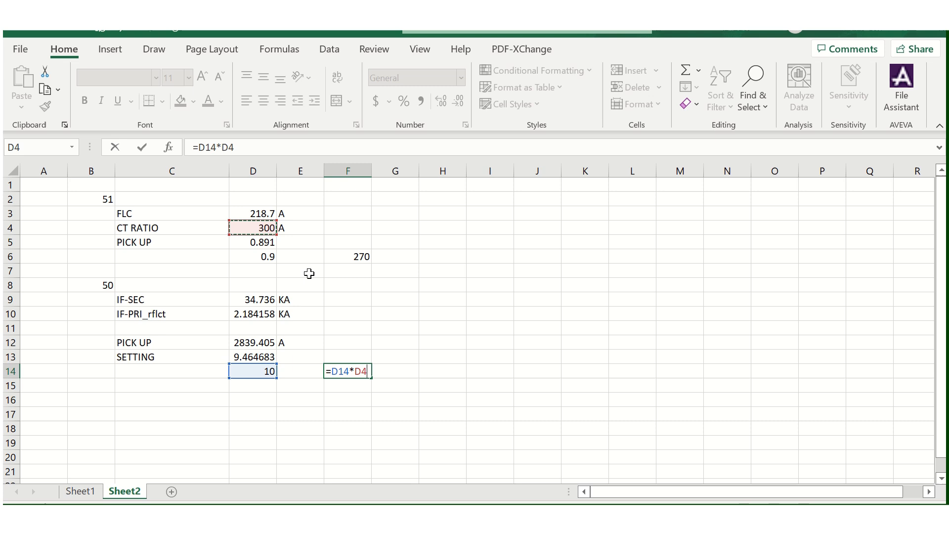
key("Return")
- Enter the unit A in G14 and G6 beside the two primary pickup currents
left_click(392, 368)
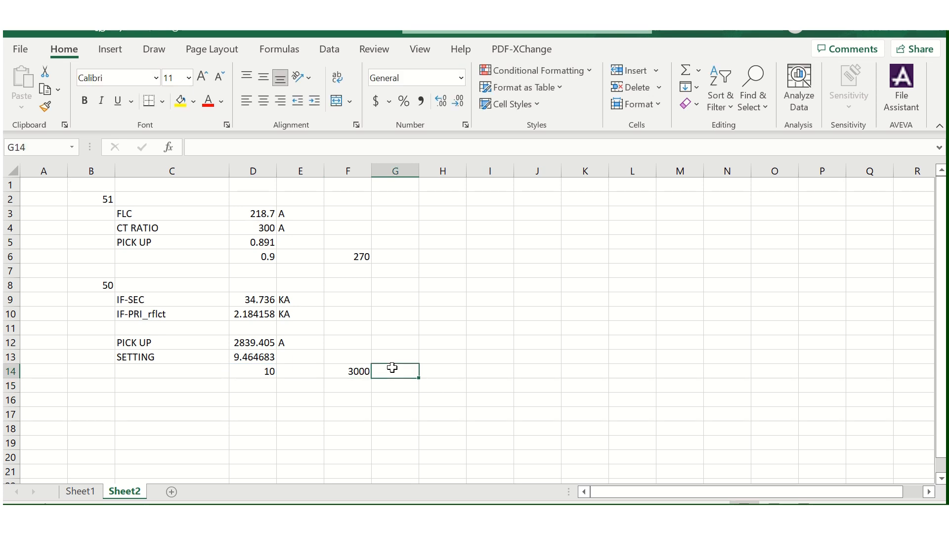
type("A")
left_click(395, 256)
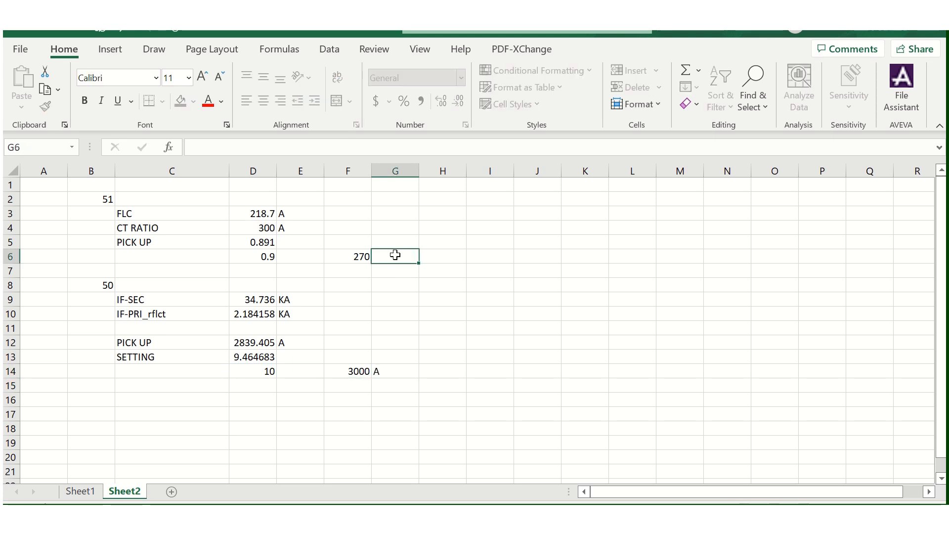
type("A")
left_click(399, 289)
left_click(394, 371)
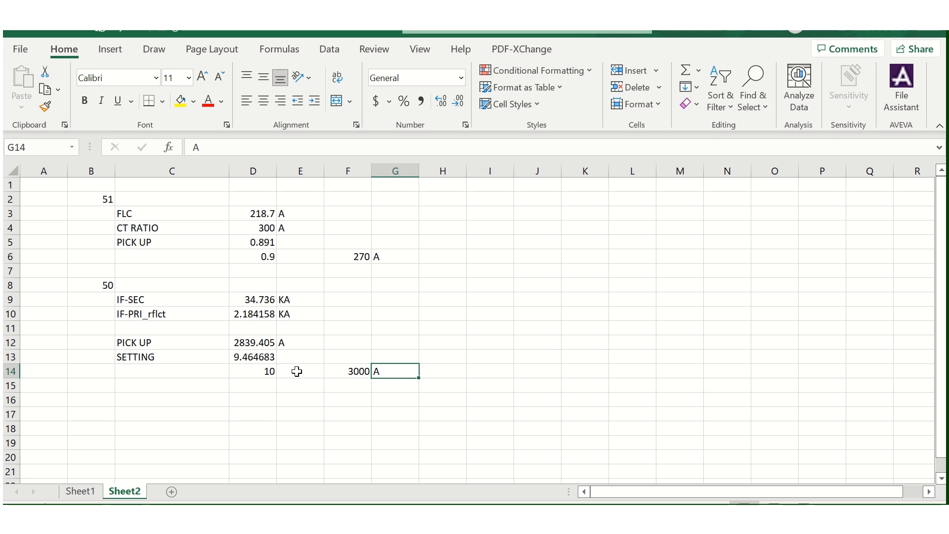
left_click(252, 373)
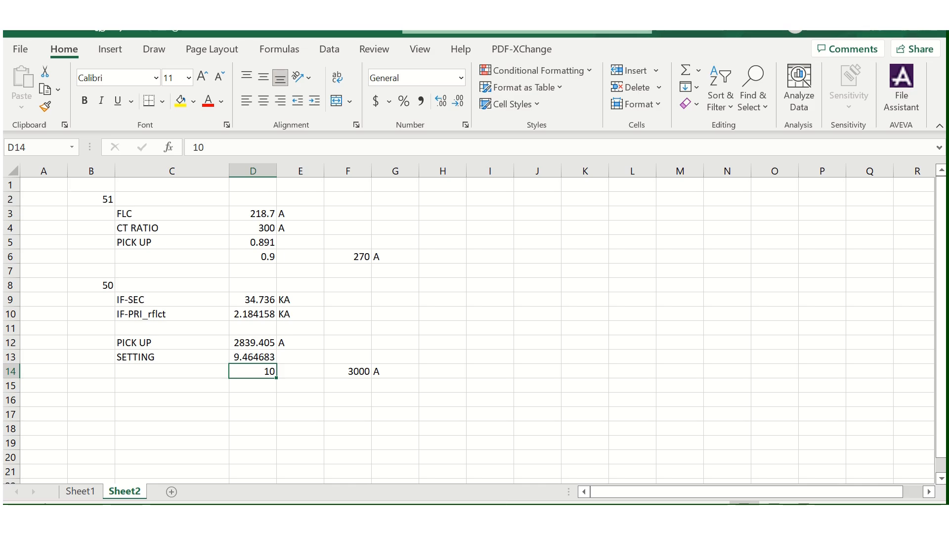
- Switch to ETAP and examine the maximum fault currents around the 6.6KV BUS-A, CT5, Relay5 and the TR07 feeder
left_click(509, 516)
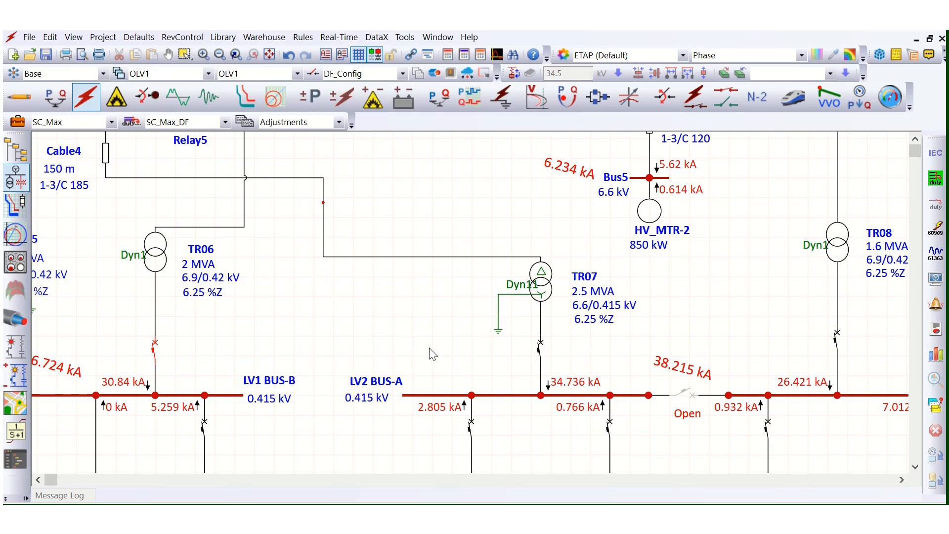
scroll(566, 434, "down", 2)
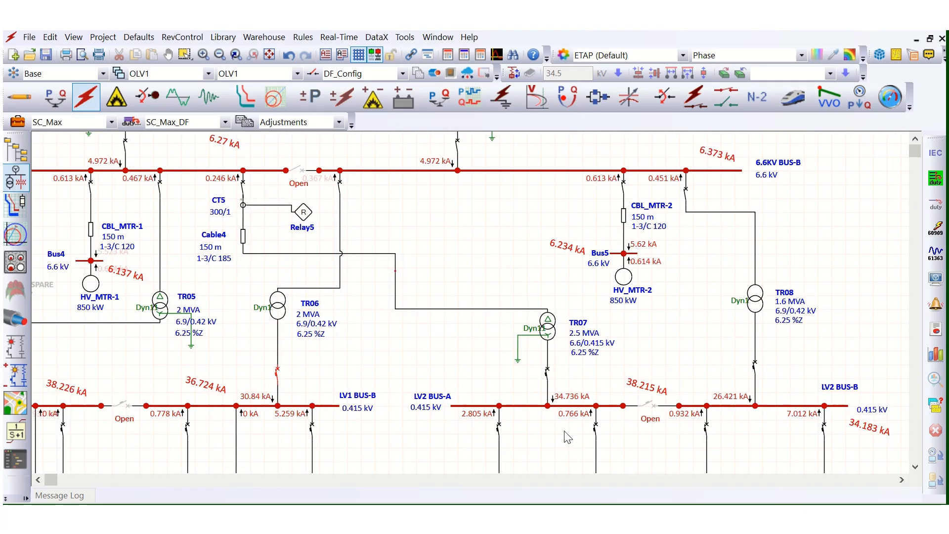
scroll(567, 436, "down", 1)
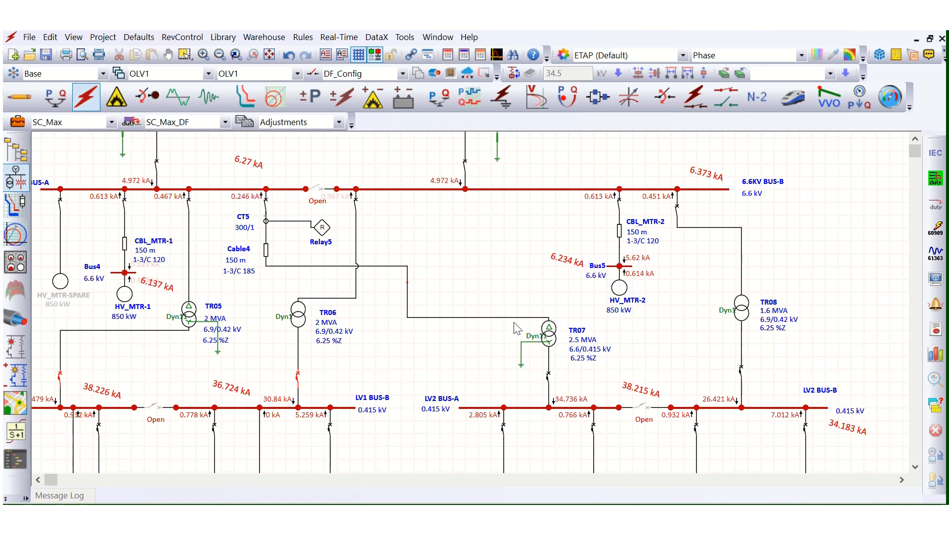
scroll(223, 188, "up", 2)
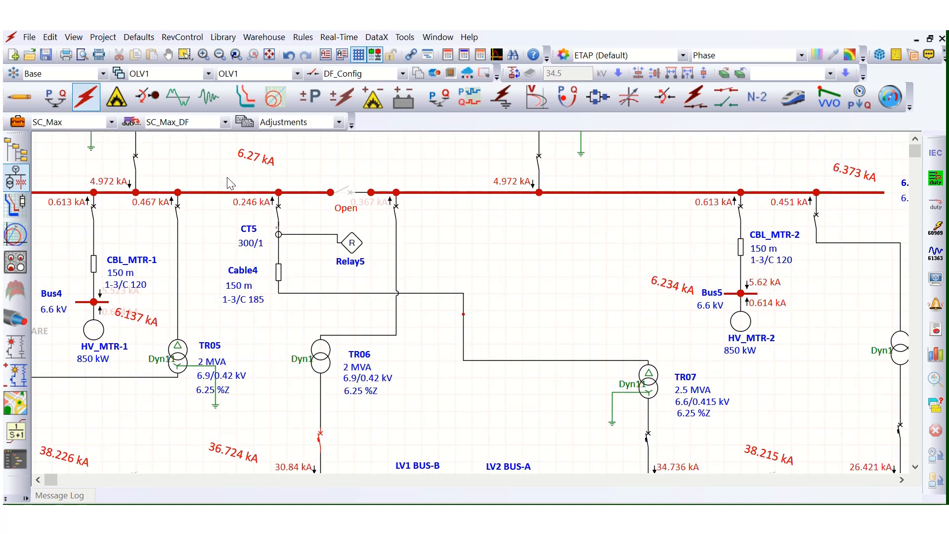
scroll(280, 182, "up", 1)
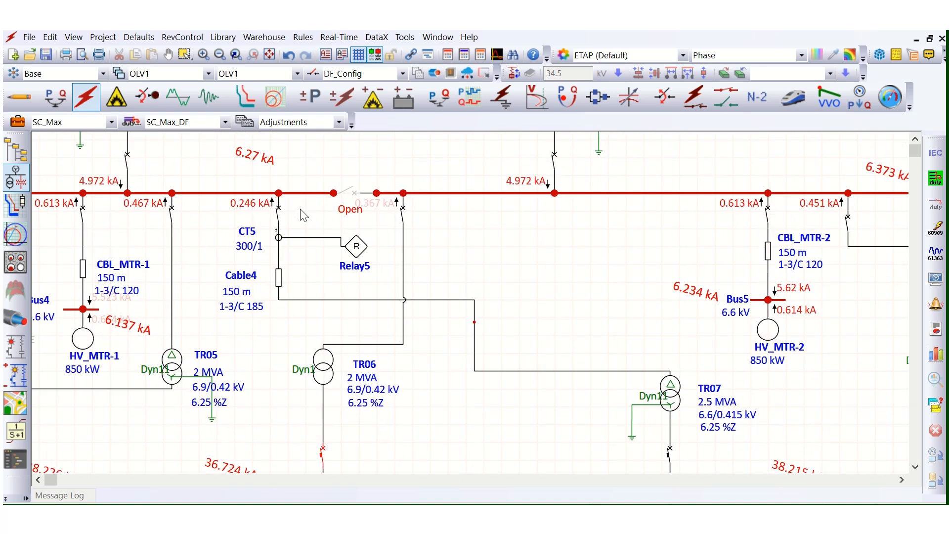
scroll(348, 228, "down", 1)
scroll(349, 229, "down", 1)
scroll(434, 250, "down", 1)
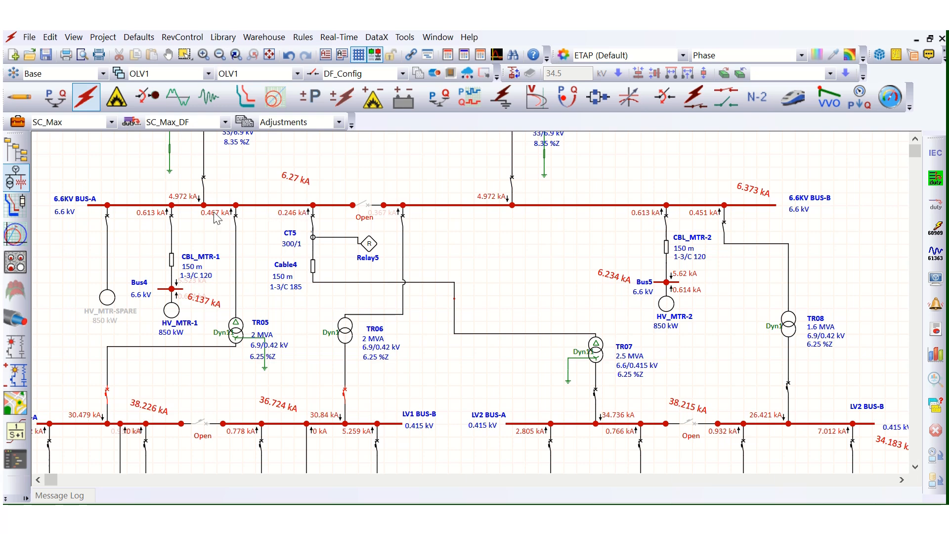
scroll(289, 193, "up", 1)
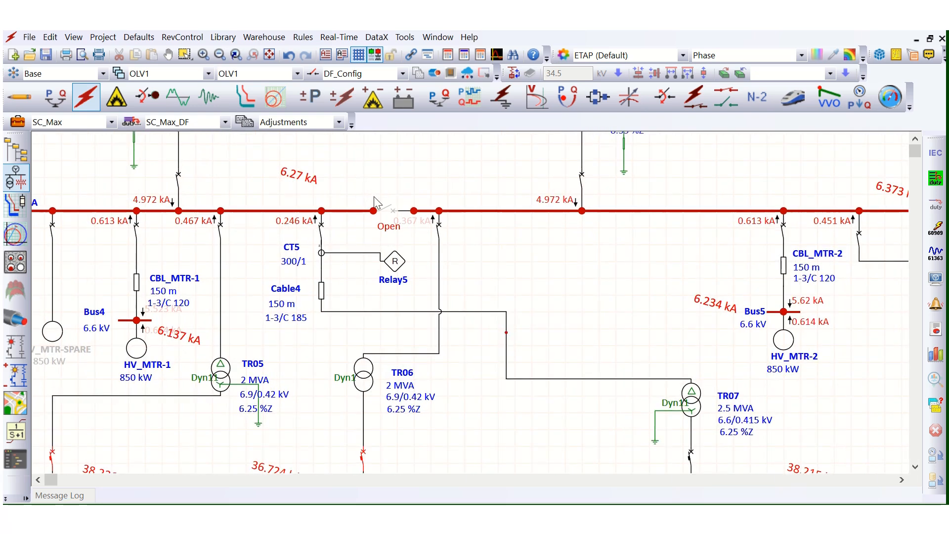
scroll(271, 217, "down", 1)
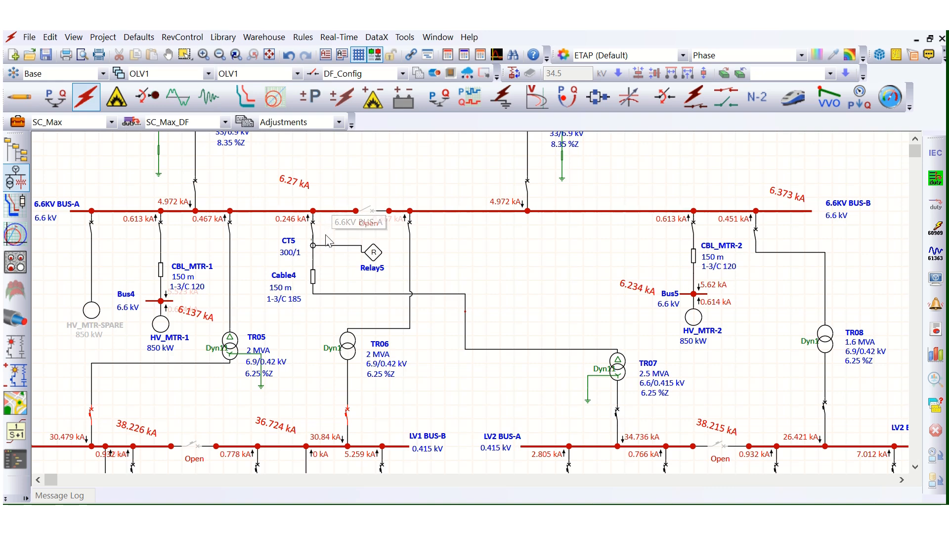
scroll(329, 255, "up", 2)
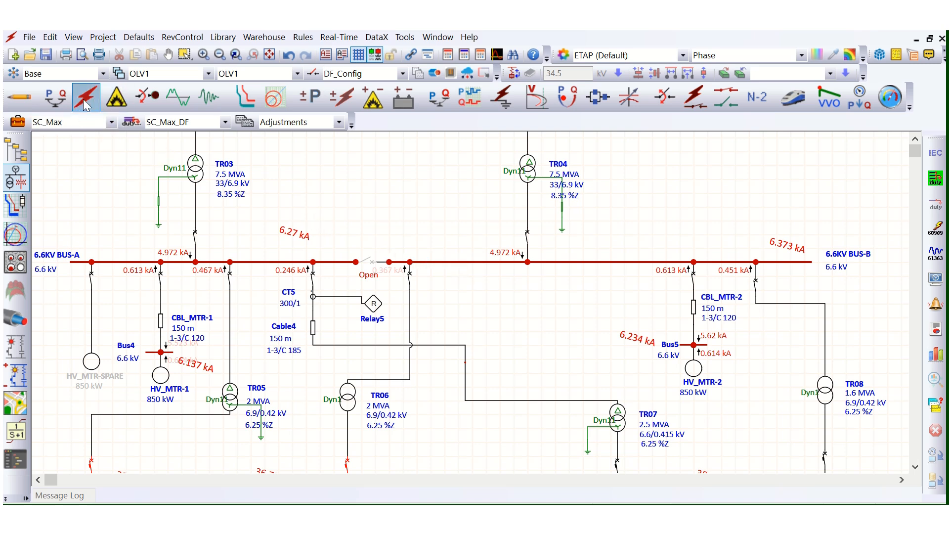
- Select the SC_Min short-circuit study case with the SC Min output report
left_click(69, 123)
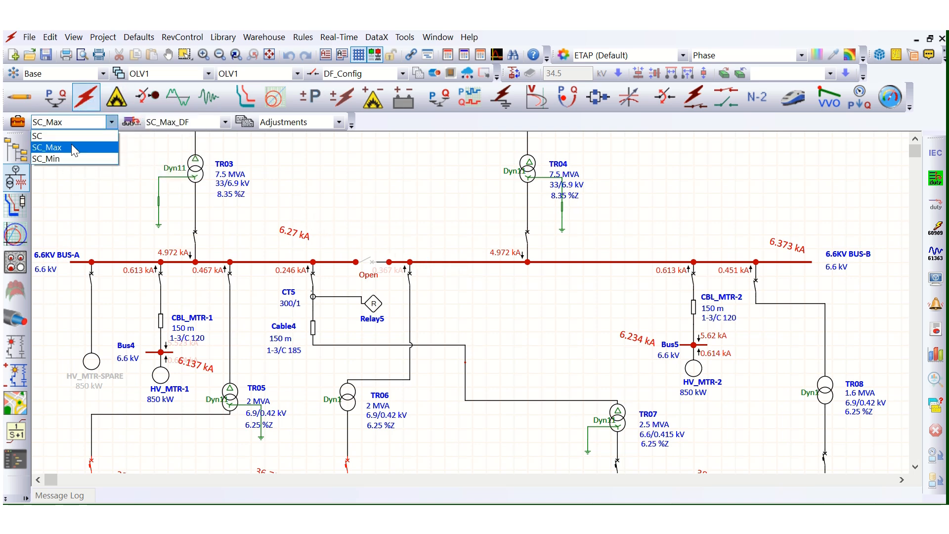
left_click(60, 158)
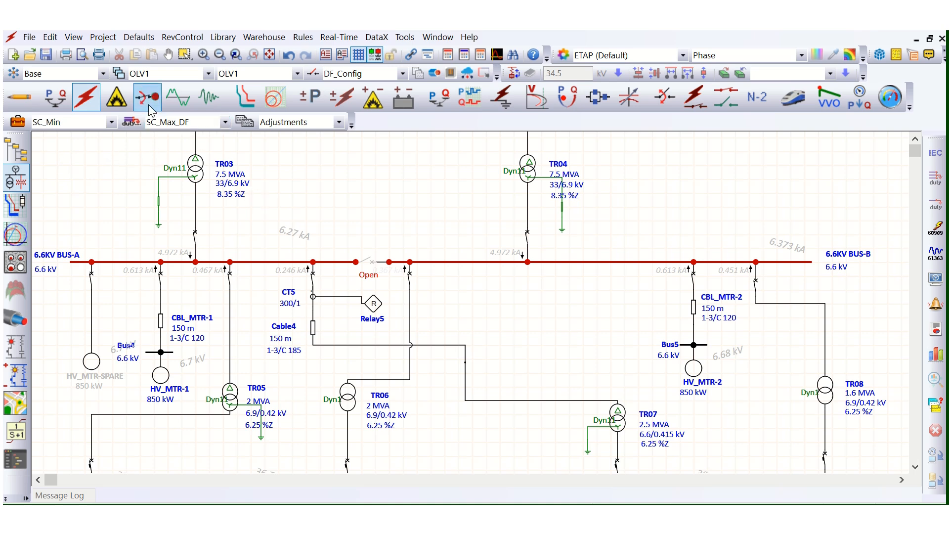
left_click(208, 122)
left_click(187, 148)
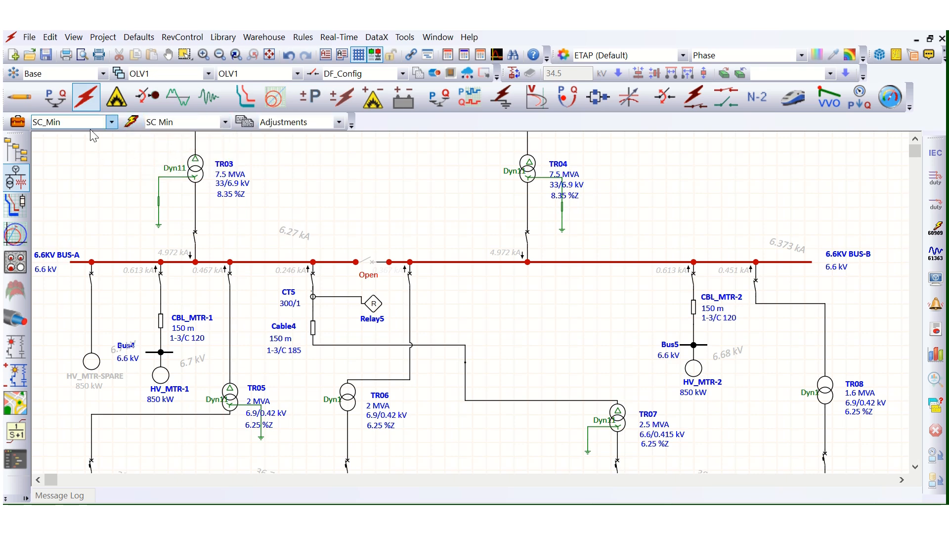
- Compare the c factors of the Max. and Min. short-circuit current options in the SC_Min study case, keeping Min. (Exclude Duty Calc)
left_click(18, 122)
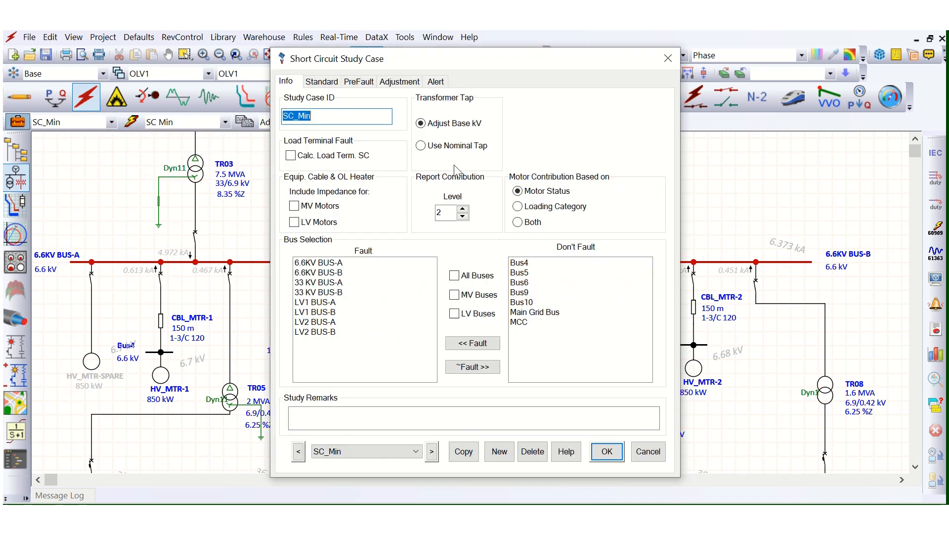
left_click(321, 81)
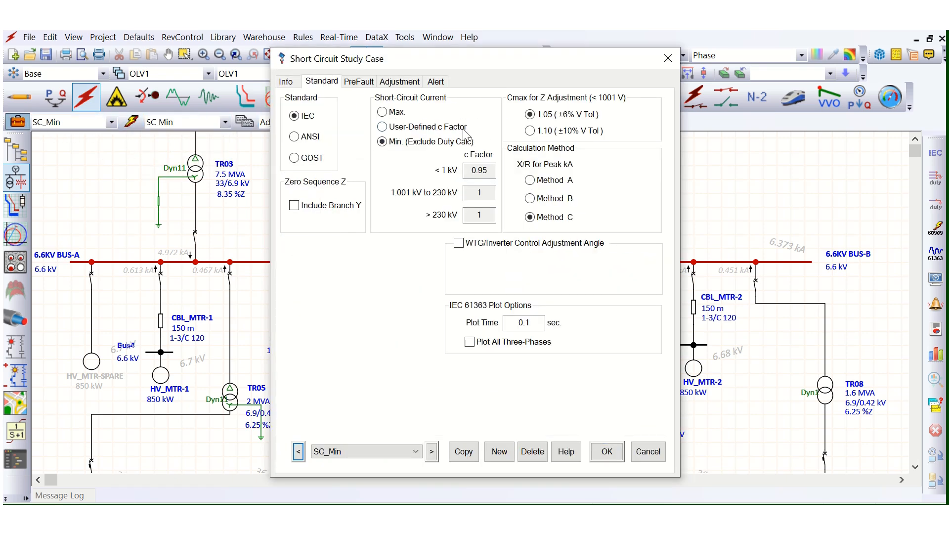
left_click(384, 112)
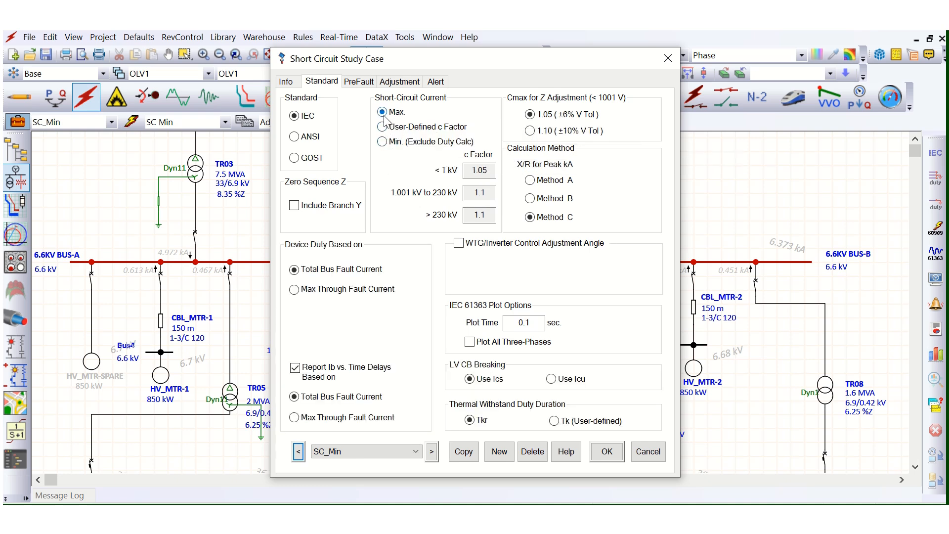
left_click(410, 142)
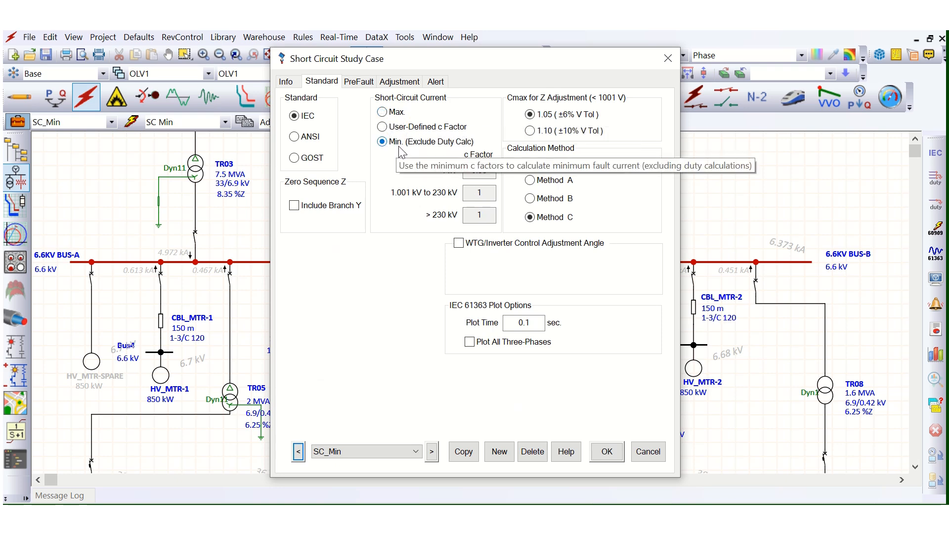
key("Return")
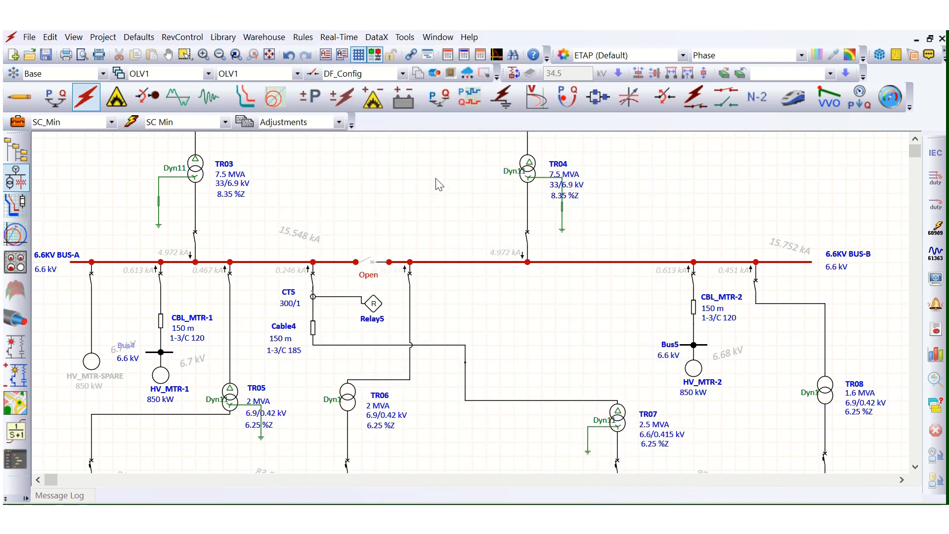
- Run the IEC 60909 short-circuit calculation and shift the 6.6KV BUS-A fault current label away from the neighbouring result
left_click(934, 231)
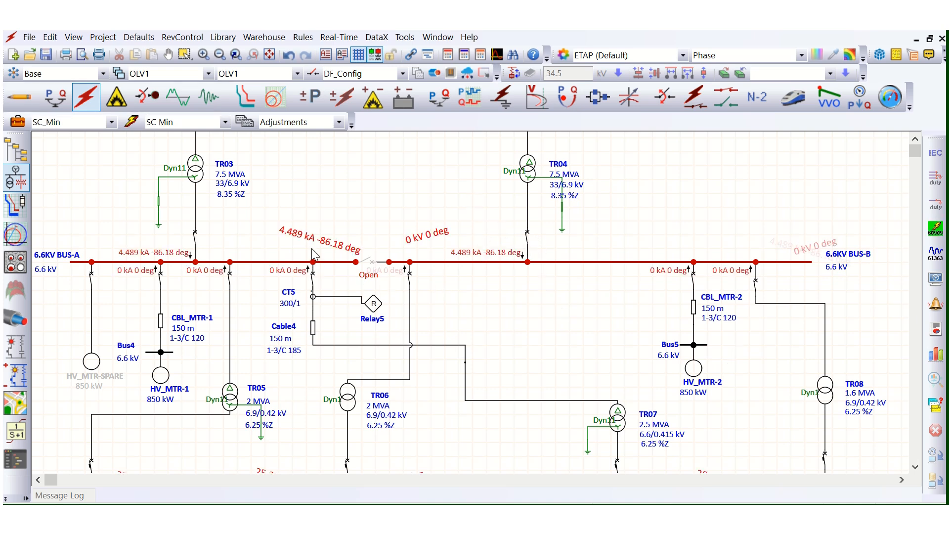
left_click_drag(312, 245, 295, 244)
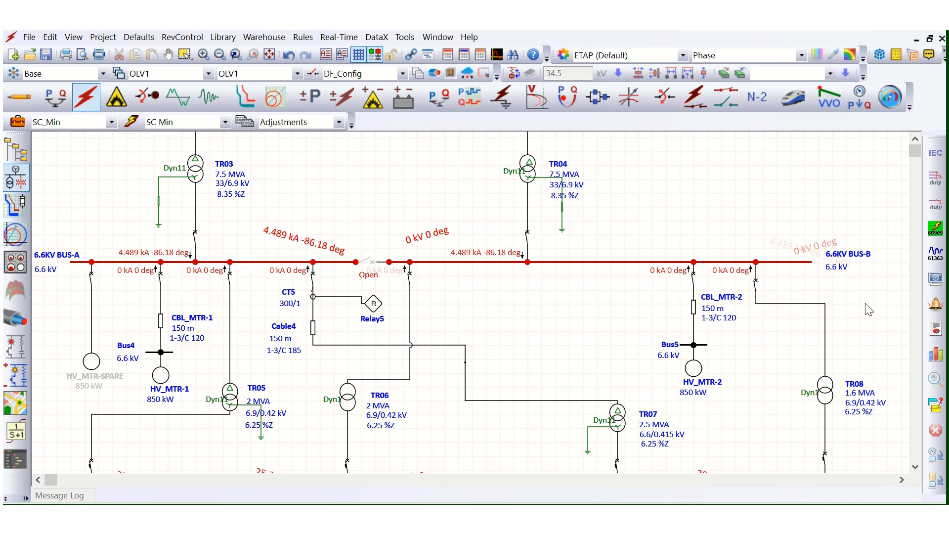
- Check the short-circuit display options, keeping the 3-Phase fault type
left_click(936, 278)
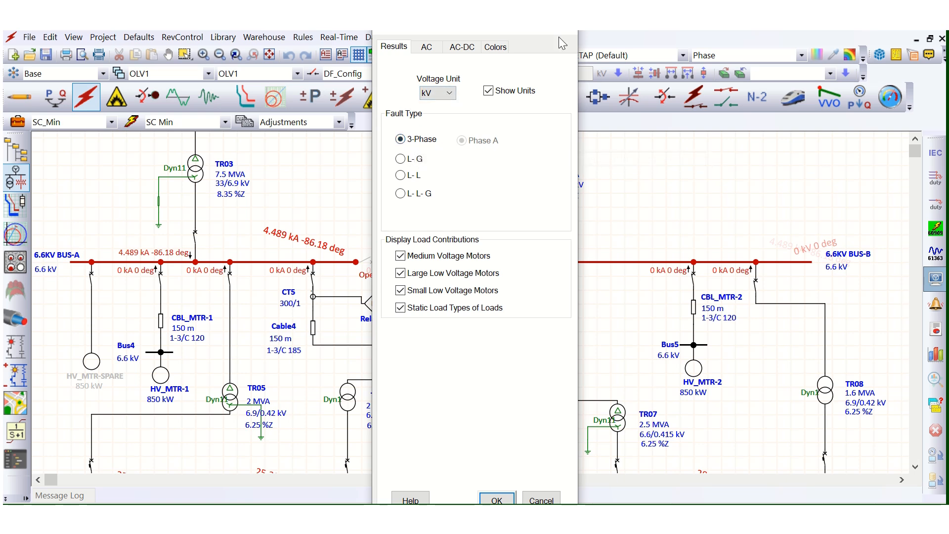
left_click(496, 500)
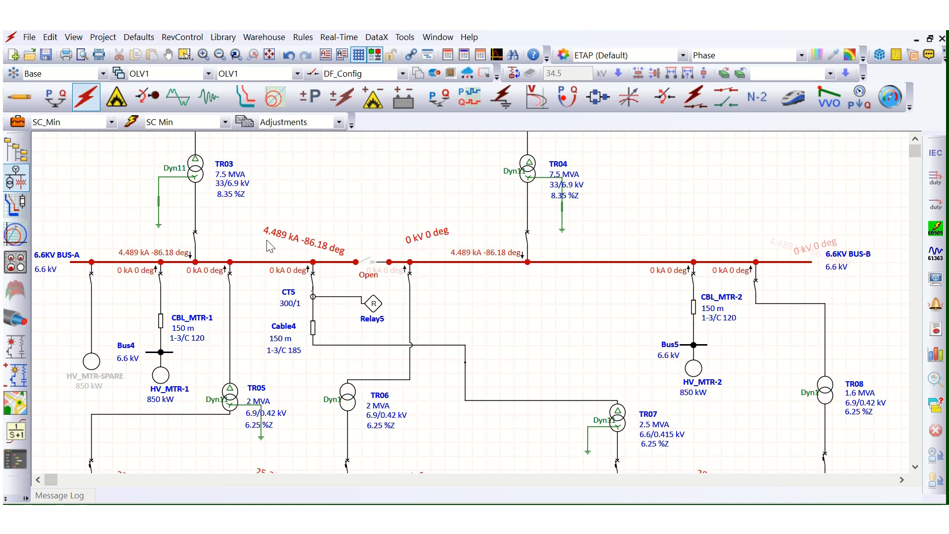
- Switch to Excel and record MIN SC as 4.489 KA in row 16 of Sheet2, below the 50 calculation
key("alt+Tab")
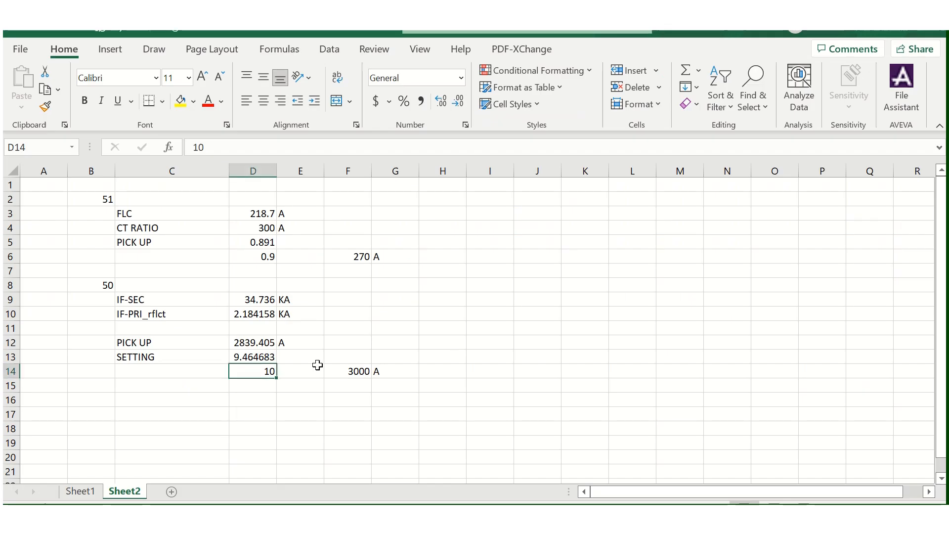
left_click(264, 389)
left_click(352, 387)
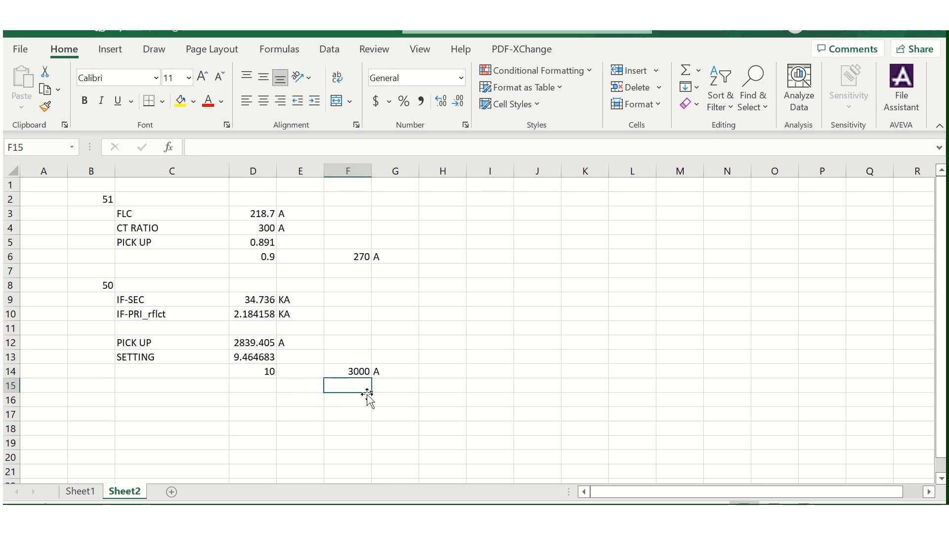
left_click(202, 398)
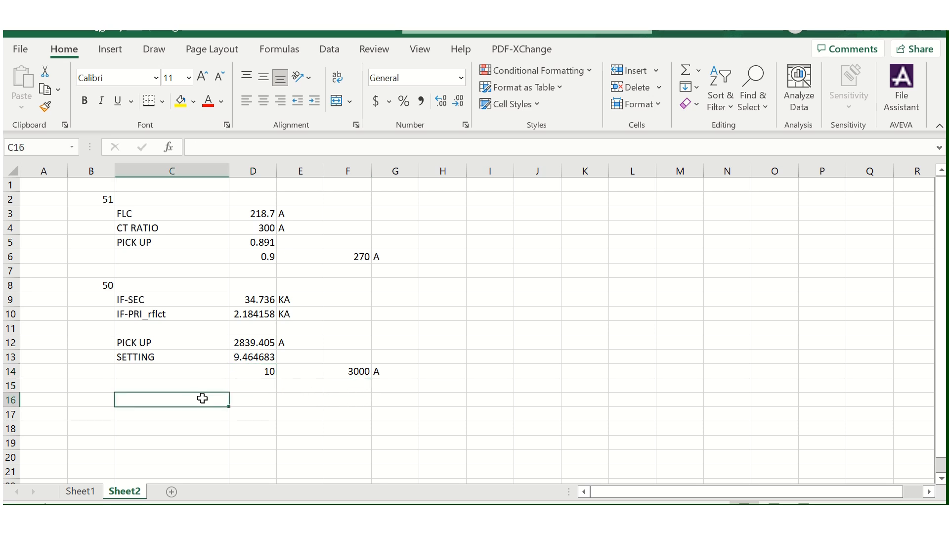
type("MIN ")
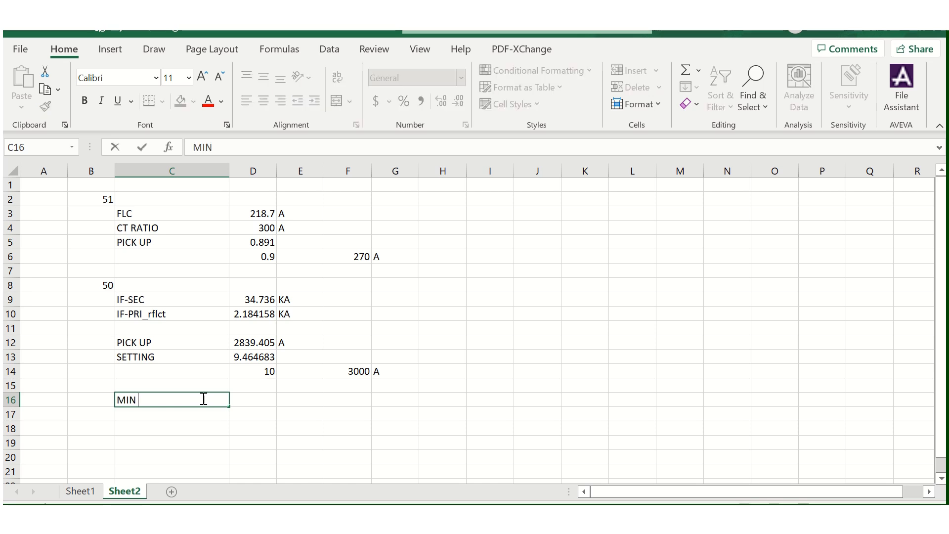
type("SC")
key("Tab")
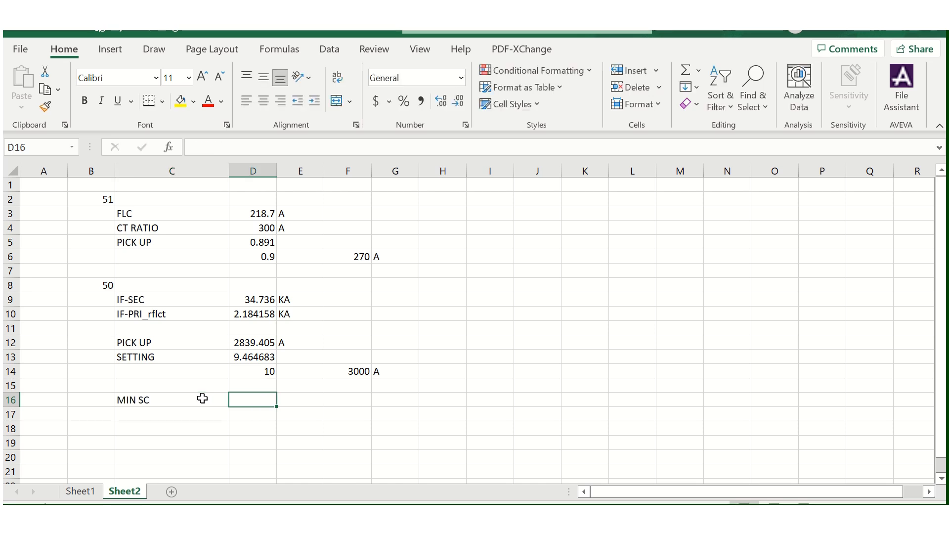
type("4")
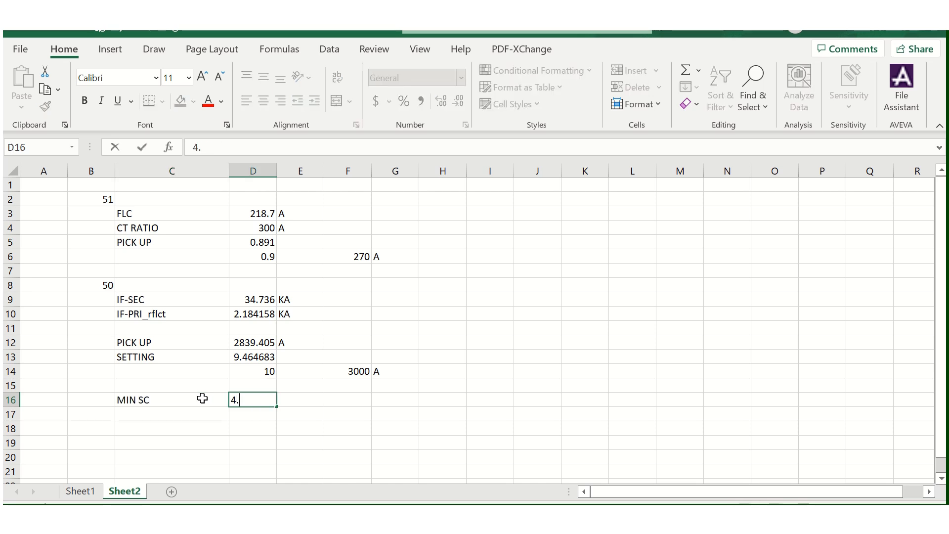
type(".489")
key("Tab")
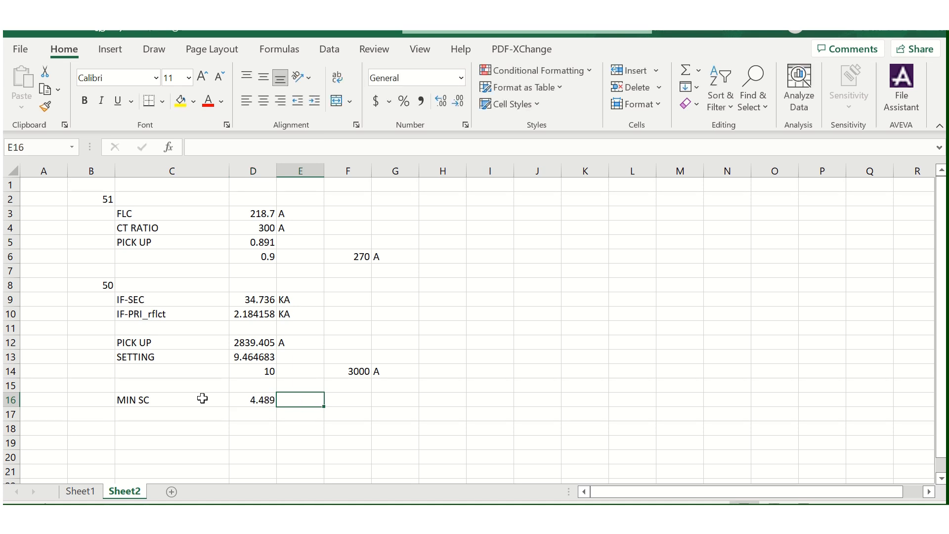
type("KA")
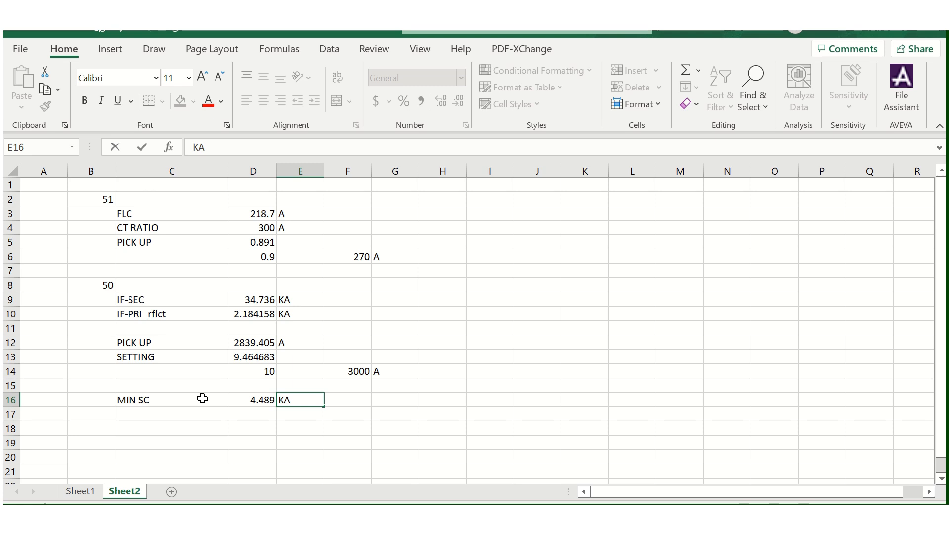
key("Tab")
- Compare the MIN SC current with the calculated 50 pickup, its rounded setting and the resulting primary amps
left_click(257, 402)
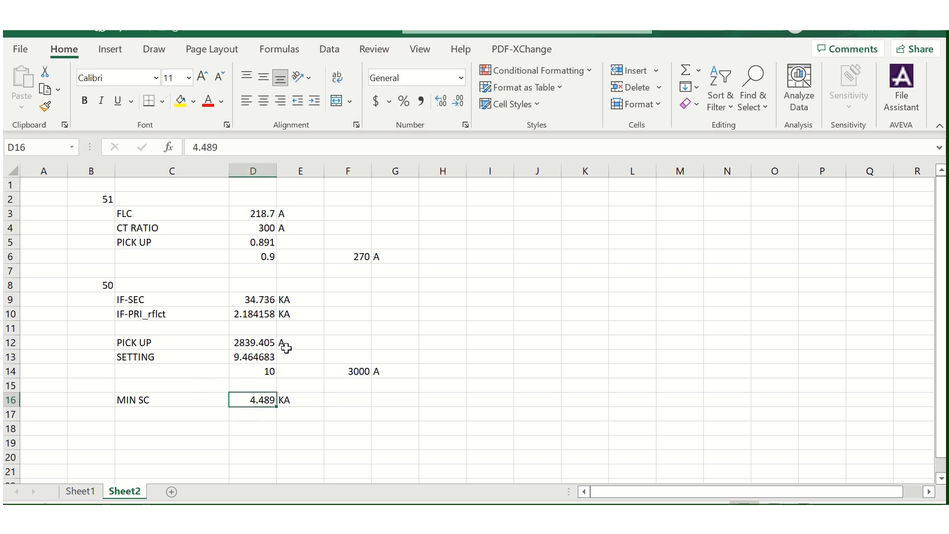
left_click(354, 372)
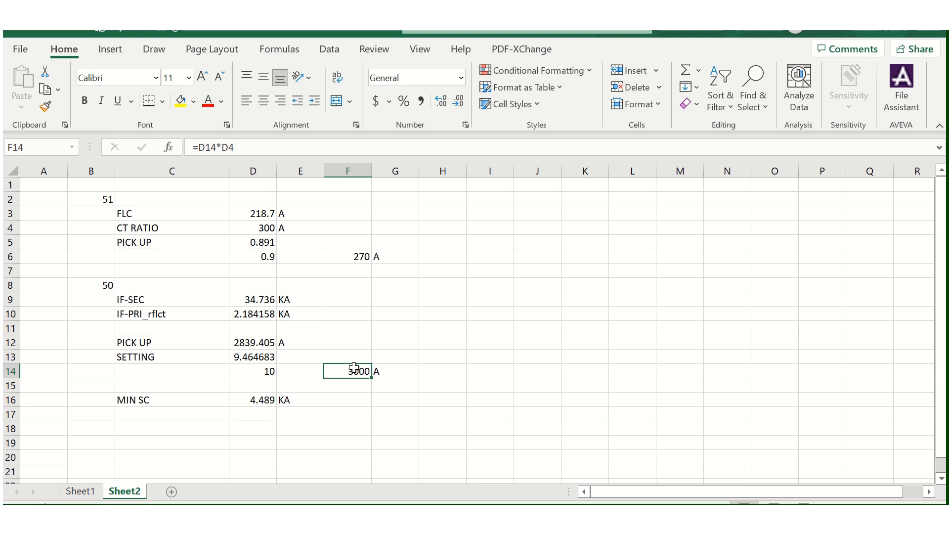
left_click(252, 344)
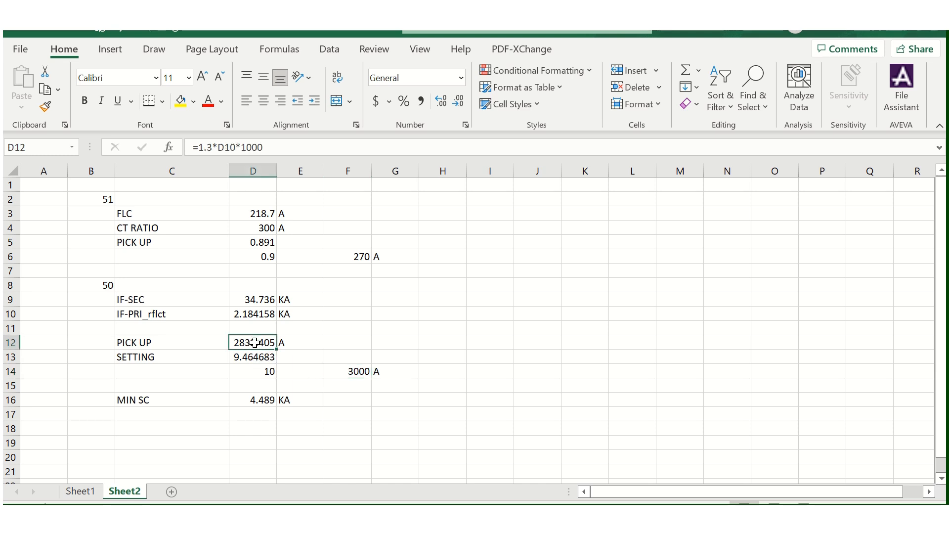
left_click(257, 400)
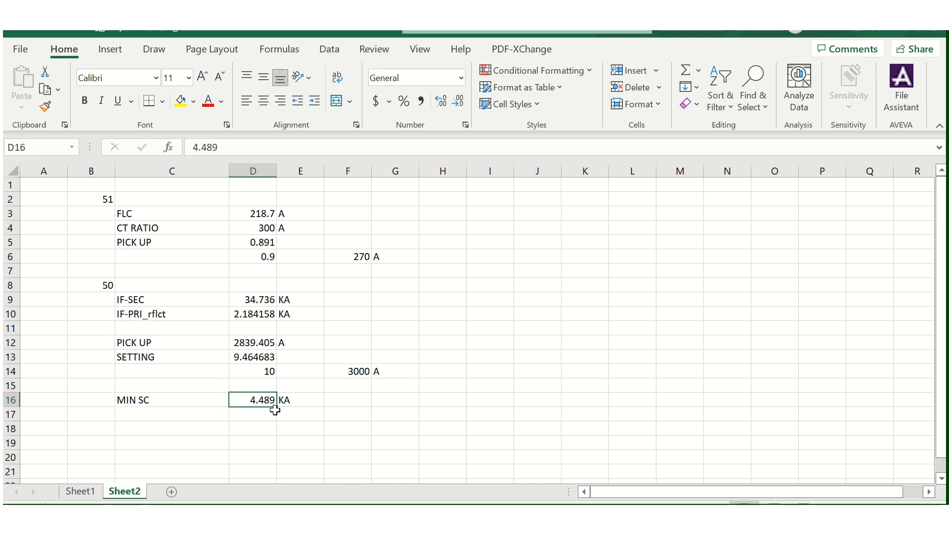
left_click(264, 383)
left_click(248, 370)
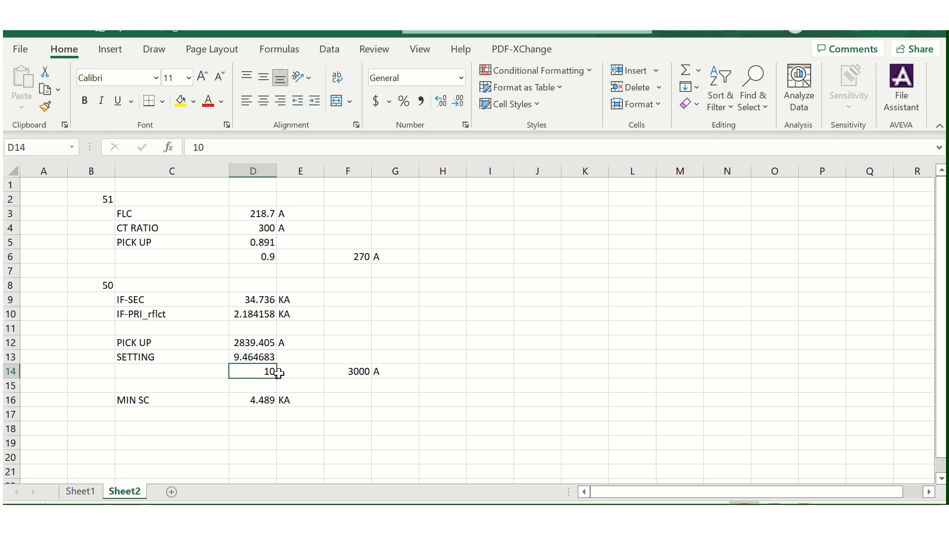
left_click(360, 371)
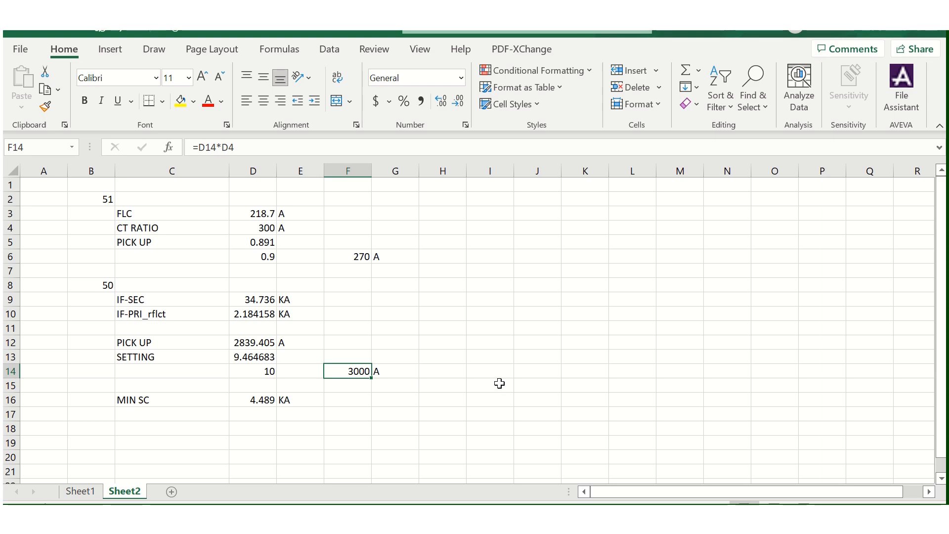
- Switch to ETAP's protective device coordination mode and set Relay5's phase instantaneous pickup to 10 with a 0.4 s delay
left_click(445, 516)
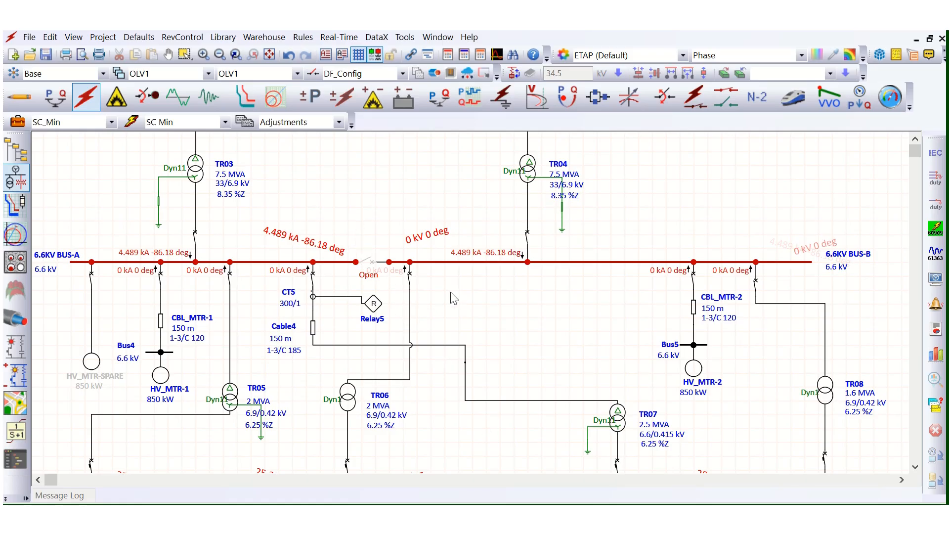
left_click(249, 102)
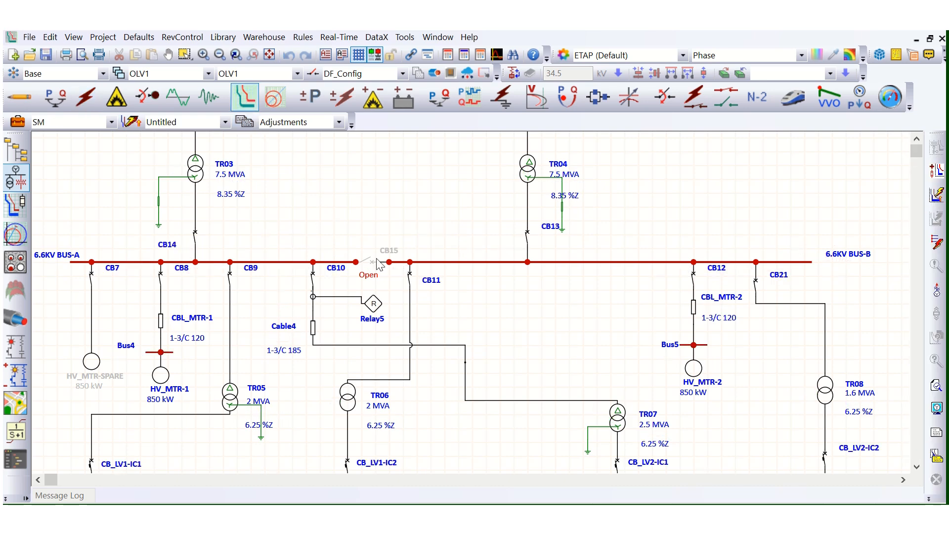
double_click(373, 306)
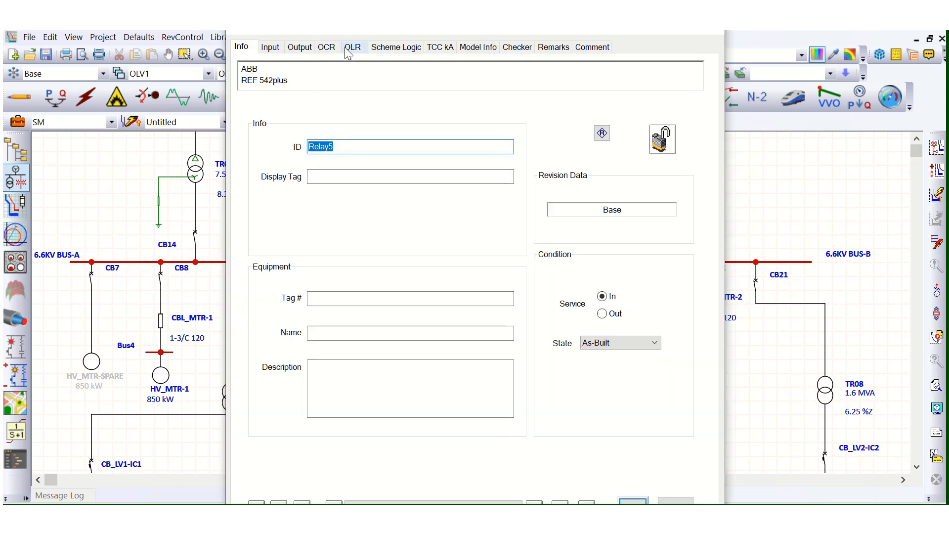
left_click(327, 48)
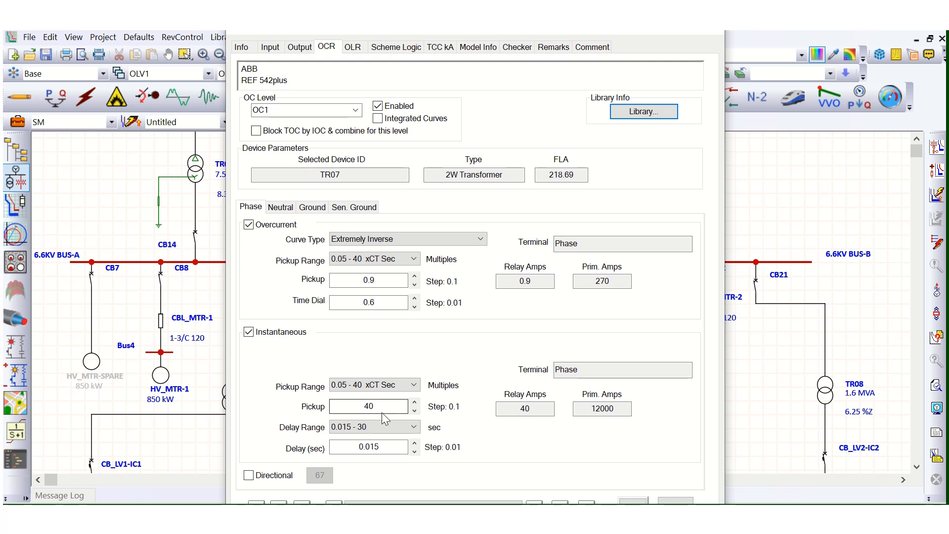
double_click(353, 406)
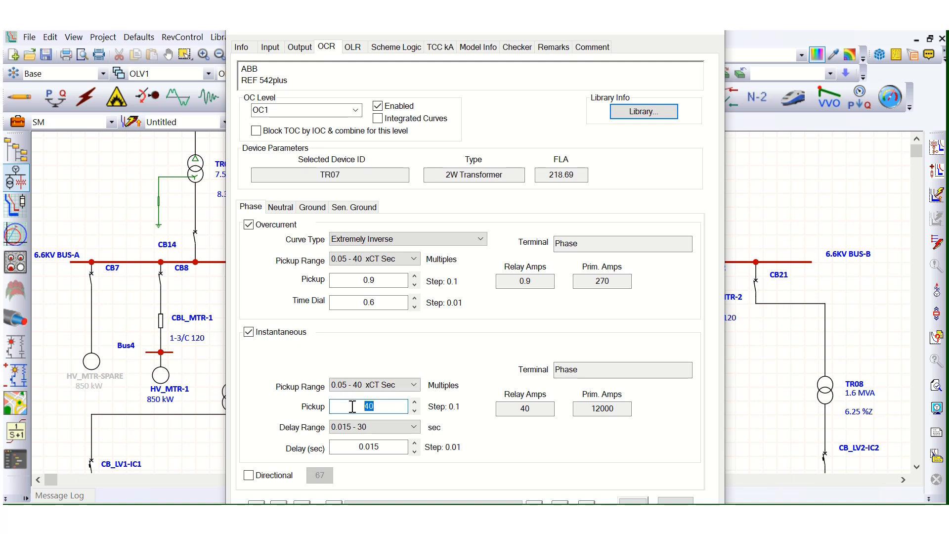
type("10")
left_click(604, 411)
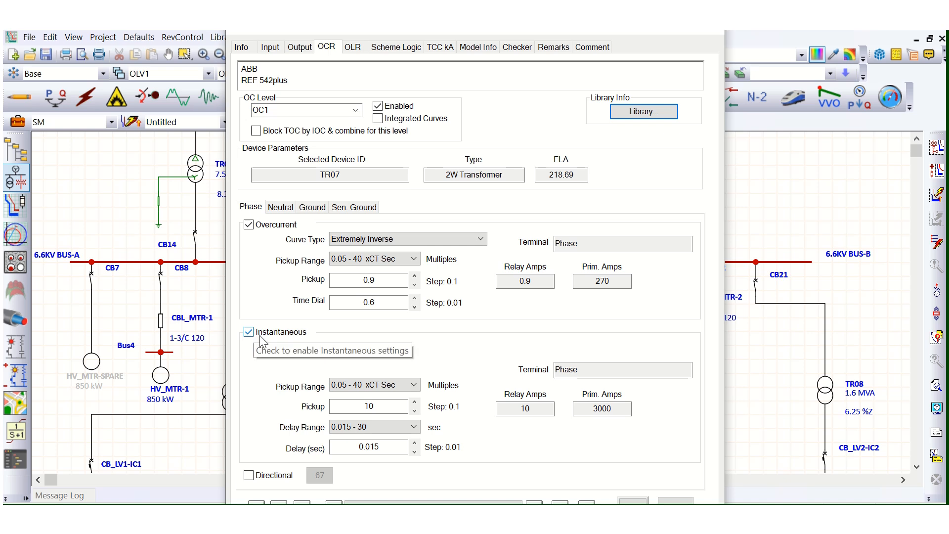
left_click(376, 446)
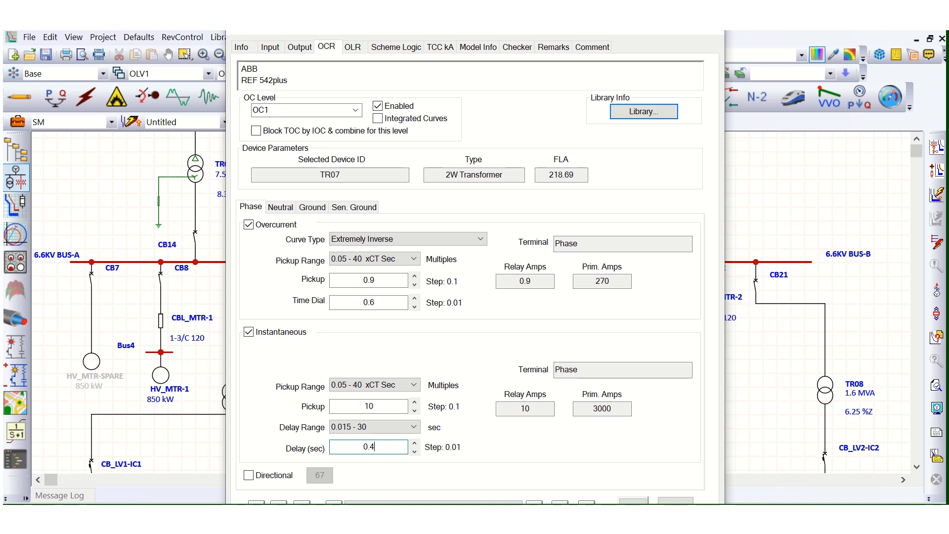
left_click(518, 454)
- Disable the Overcurrent and Instantaneous elements for Relay5's Neutral, Ground and Sen. Ground protection
left_click(280, 206)
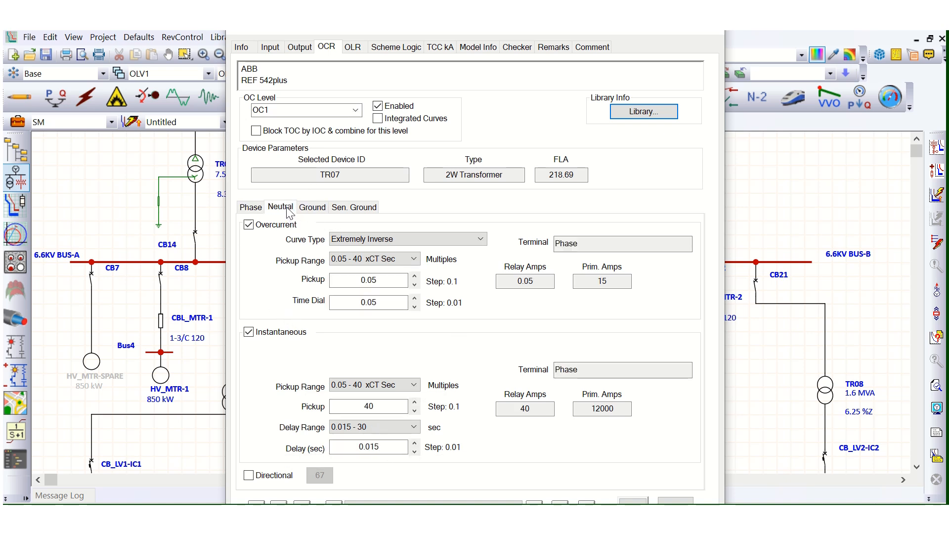
left_click(249, 225)
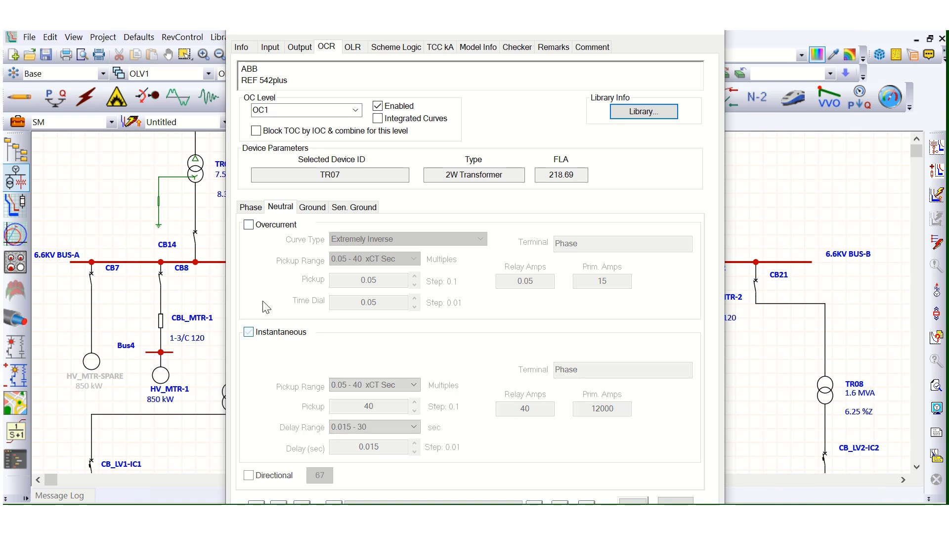
left_click(312, 207)
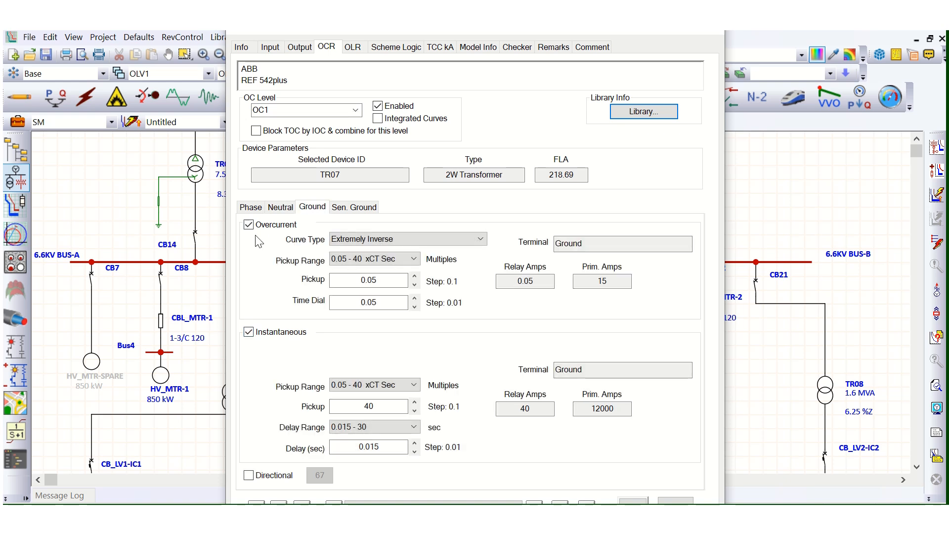
left_click(249, 331)
left_click(353, 207)
left_click(248, 332)
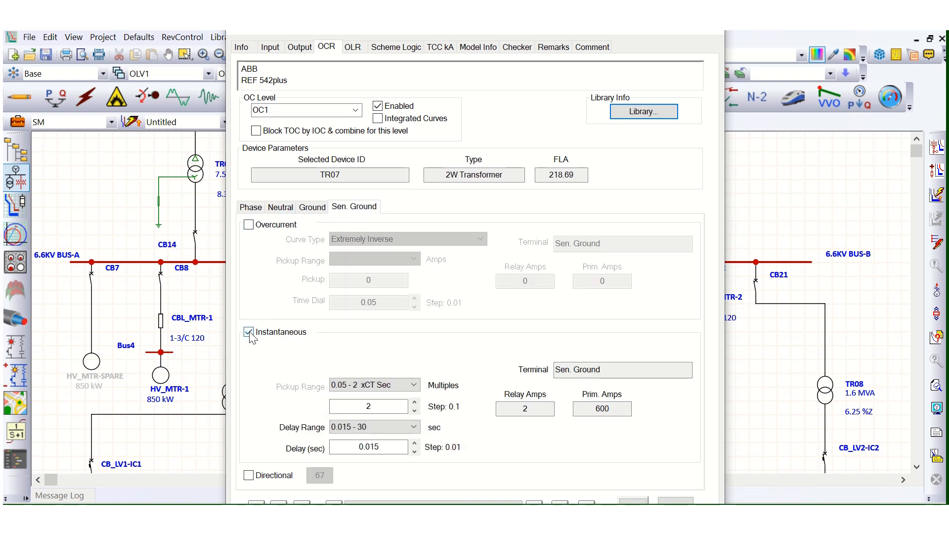
- Disable the Thermal, Acceleration and Jam functions in Relay5's overload (OLR) settings
left_click(353, 47)
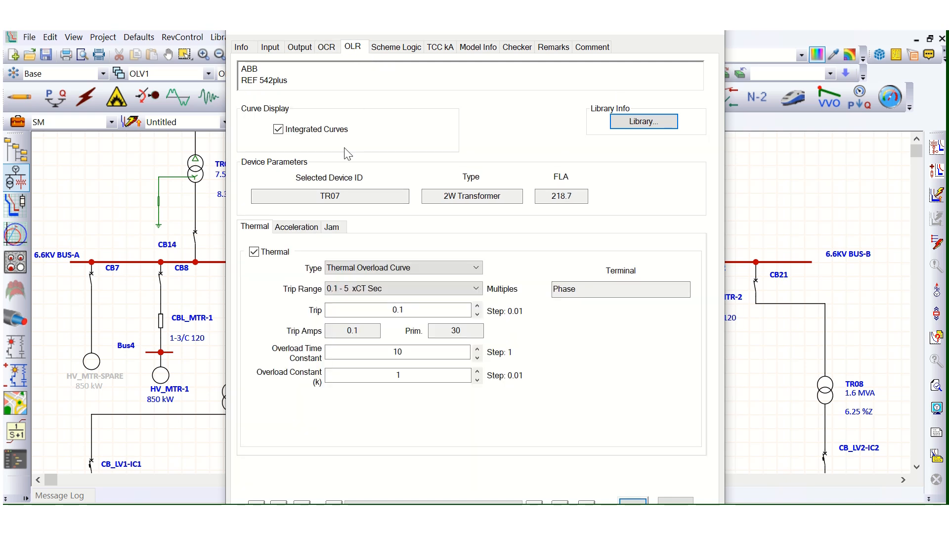
left_click(254, 252)
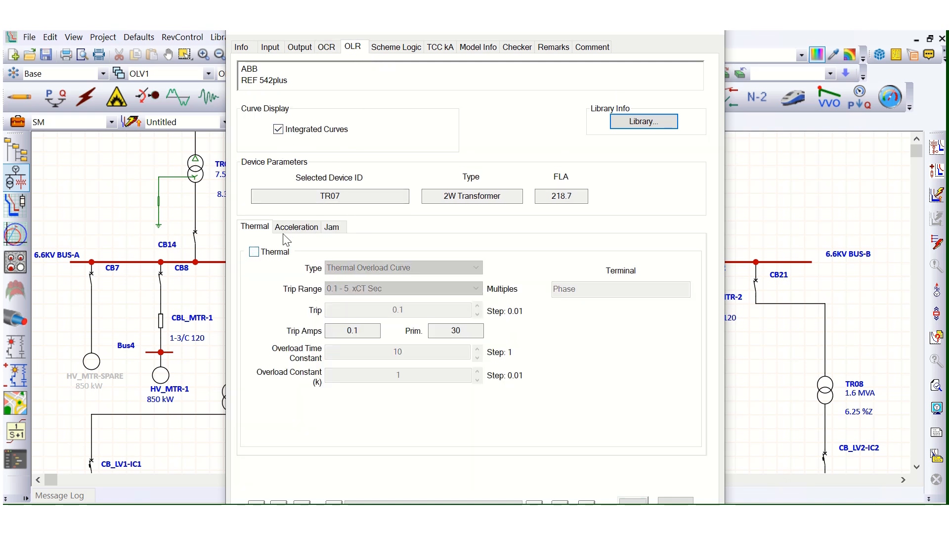
left_click(297, 227)
left_click(253, 252)
left_click(331, 227)
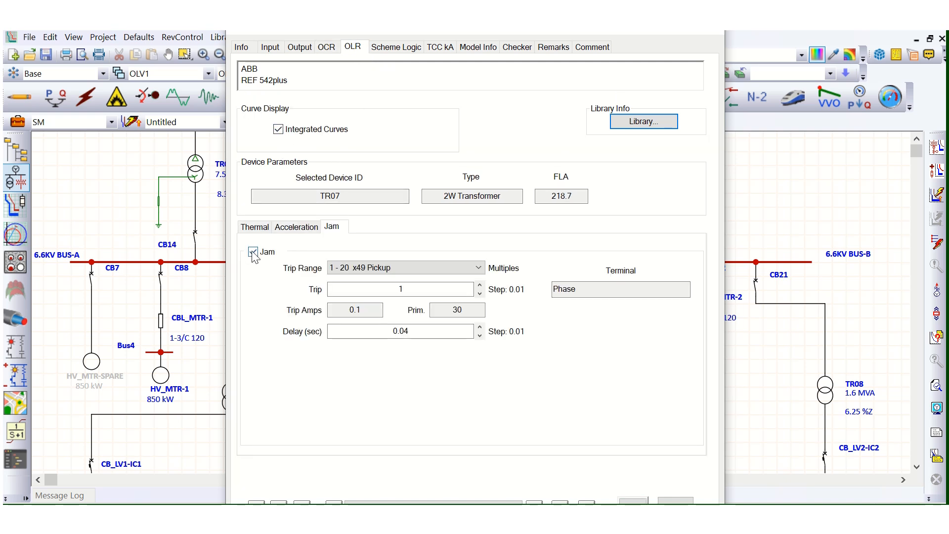
left_click(253, 252)
left_click(253, 227)
- Enable Integrated Curves and Block TOC by IOC for Relay5's OC1 level, review the phase settings, and save the relay
left_click(326, 47)
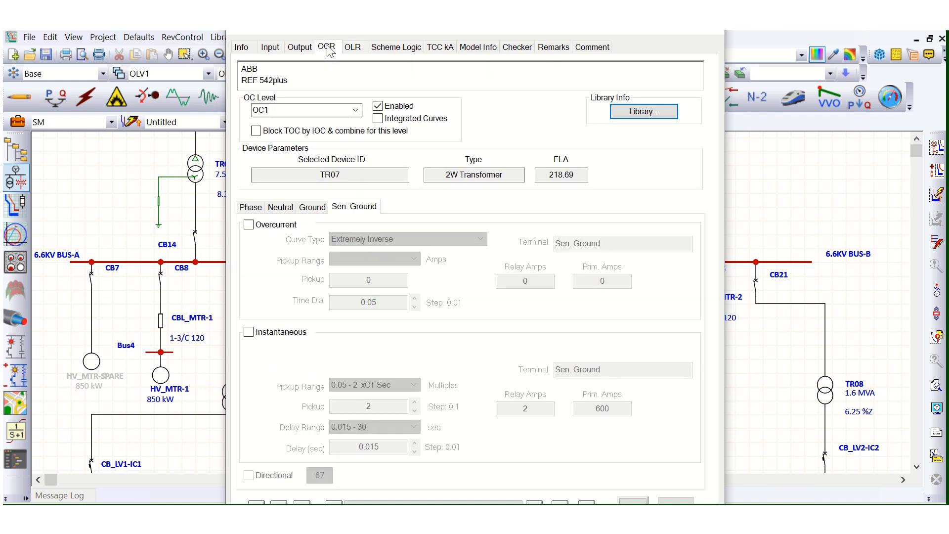
left_click(378, 118)
left_click(265, 133)
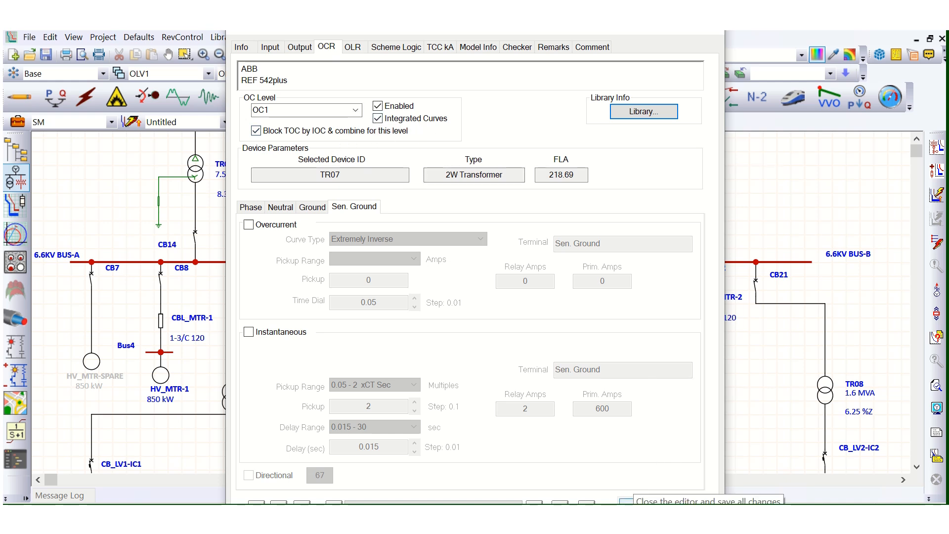
left_click(251, 206)
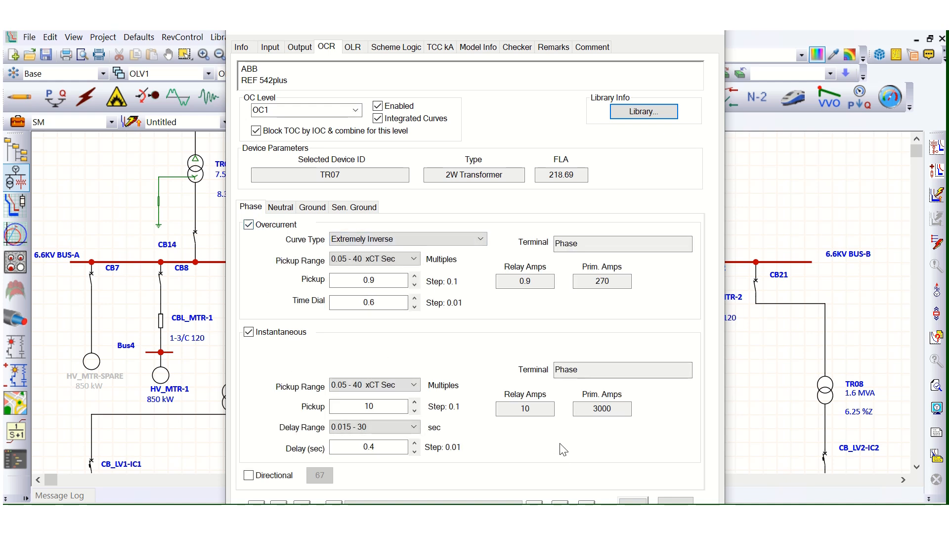
left_click(642, 501)
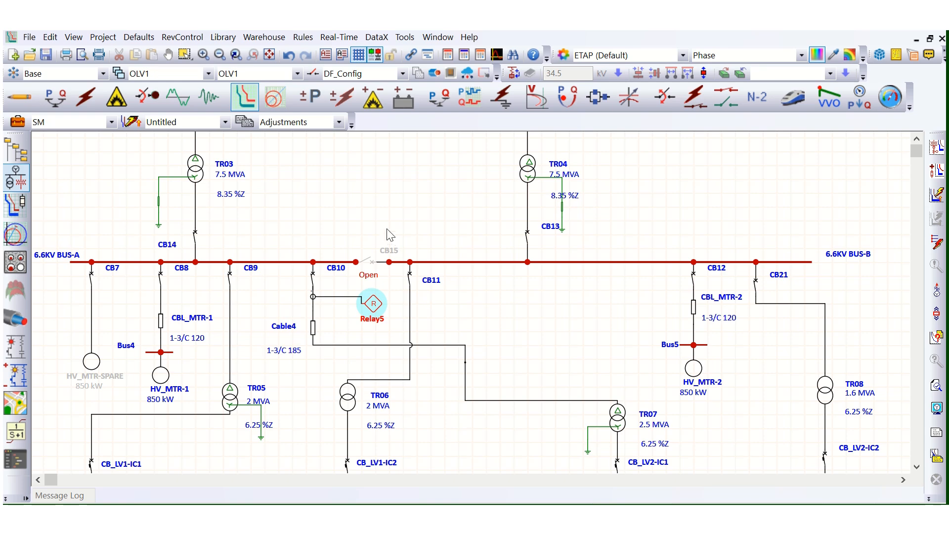
scroll(393, 233, "down", 3)
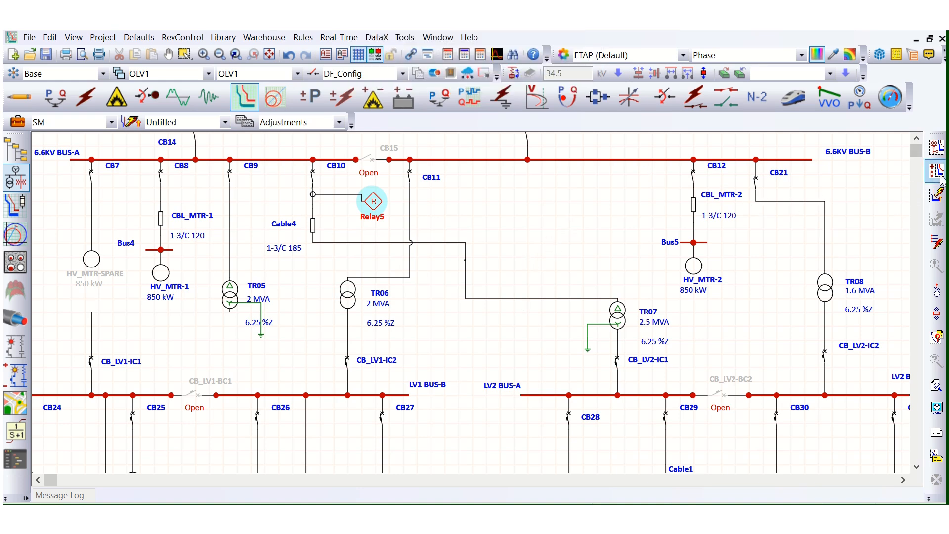
- Add Relay5 to the existing Star10 coordination view and place its symbol above CB_LV2-IC1
left_click(939, 178)
left_click(573, 182)
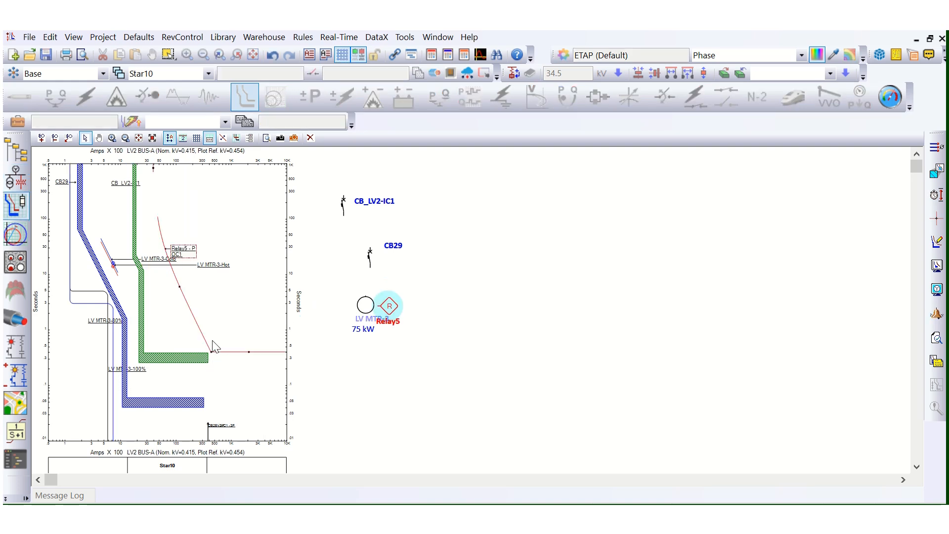
left_click_drag(389, 306, 327, 164)
left_click(327, 250)
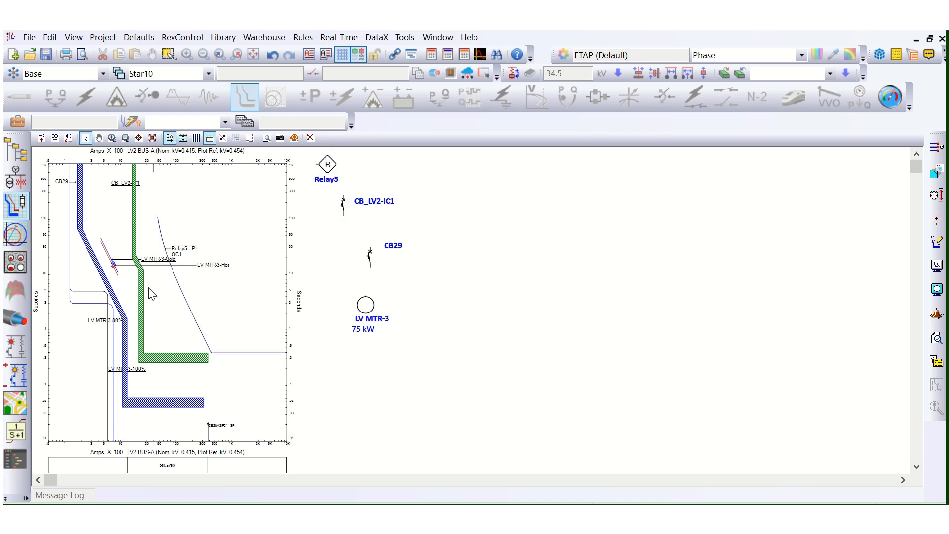
- Move the Relay5 curve label away from the curve to a clearer spot and show the plot grid
left_click(181, 288)
left_click_drag(237, 234, 237, 233)
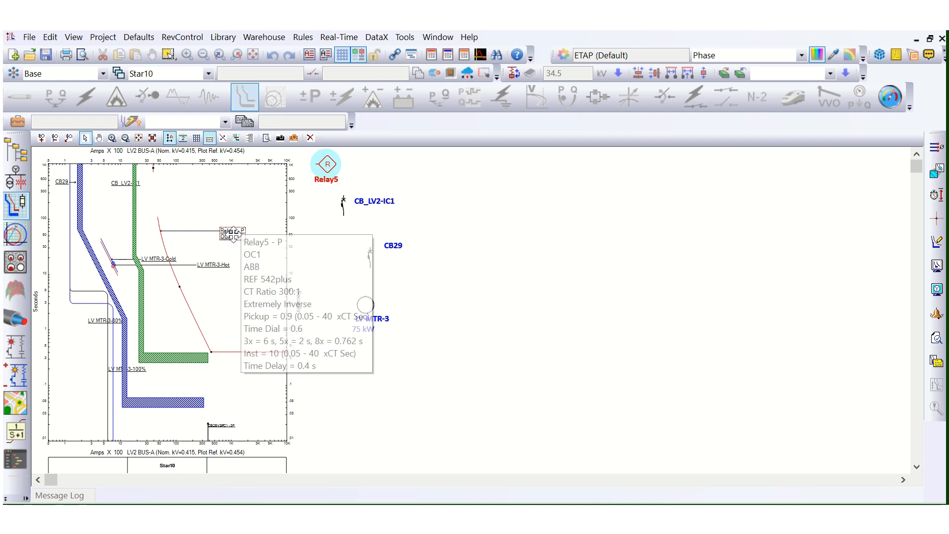
left_click_drag(233, 233, 233, 227)
scroll(110, 226, "up", 2)
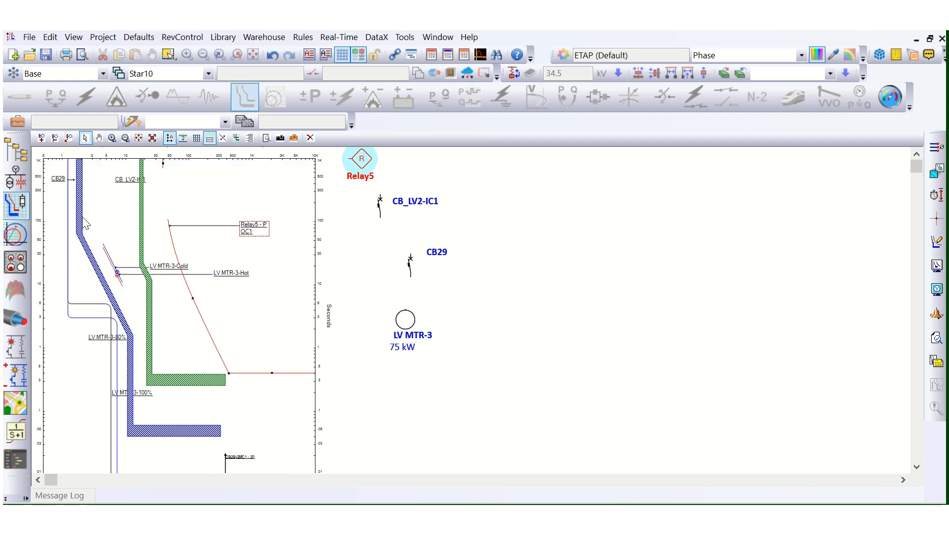
scroll(672, 370, "down", 2)
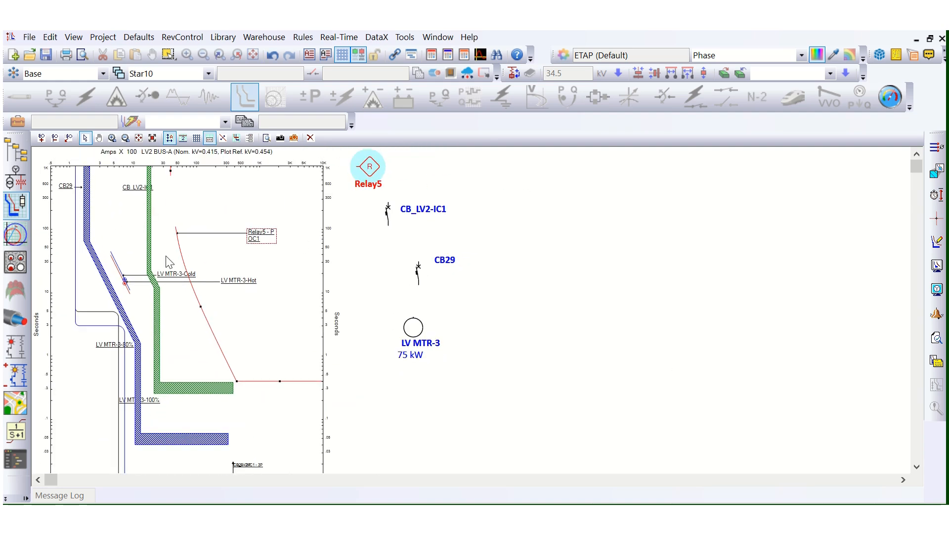
left_click(197, 138)
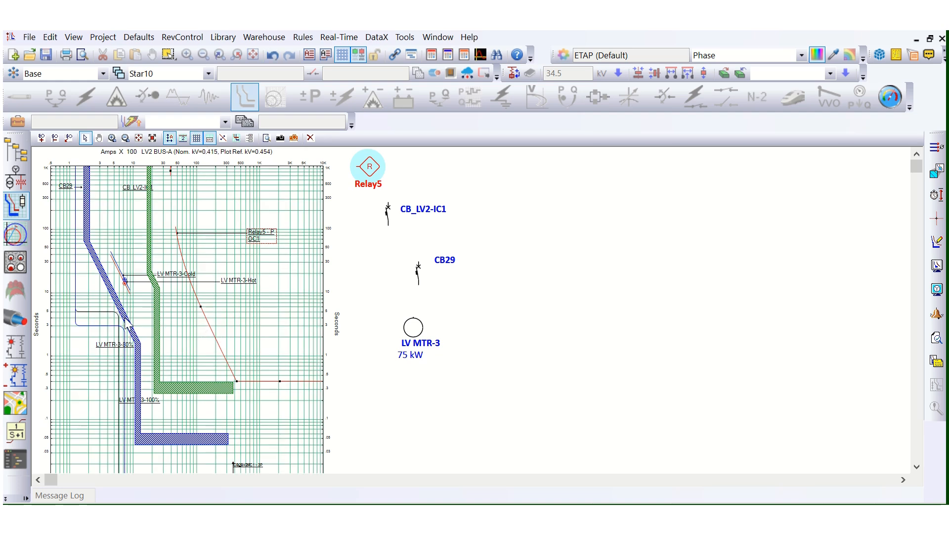
scroll(128, 326, "up", 1)
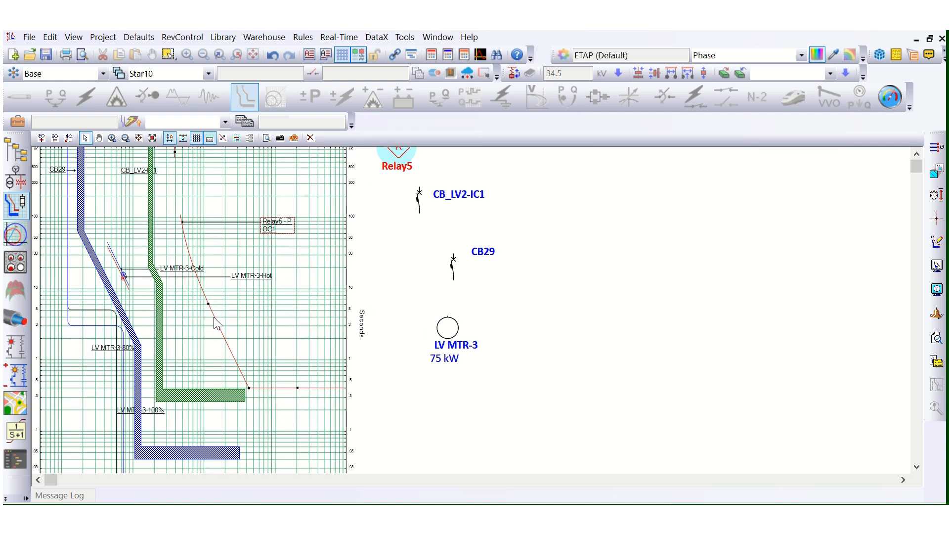
- Turn on the border and the device settings in the Relay5 curve label
left_click_drag(272, 223, 274, 233)
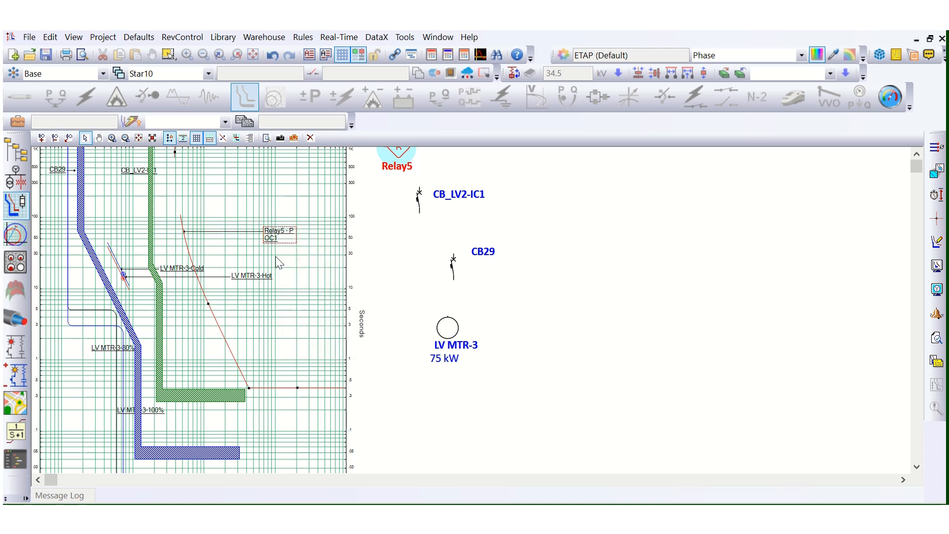
right_click(277, 236)
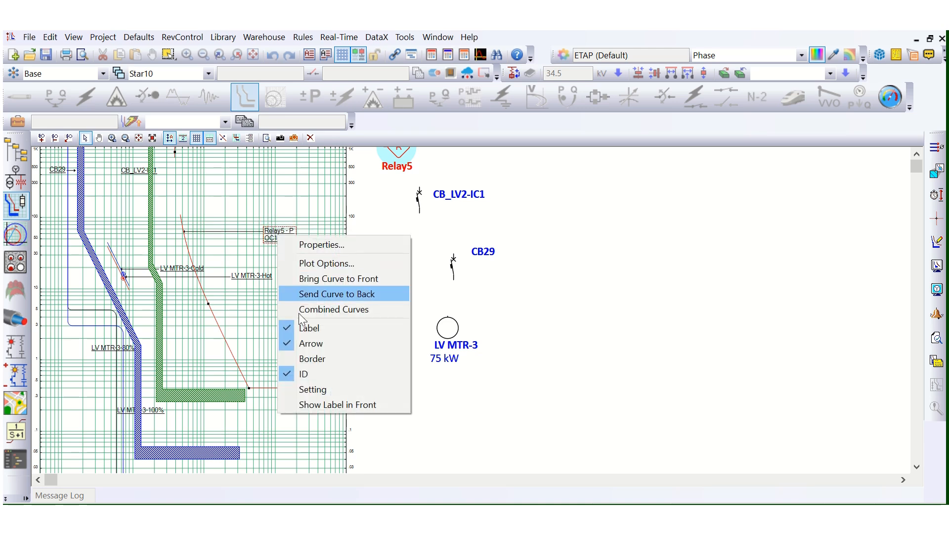
left_click(312, 359)
right_click(276, 234)
left_click(314, 383)
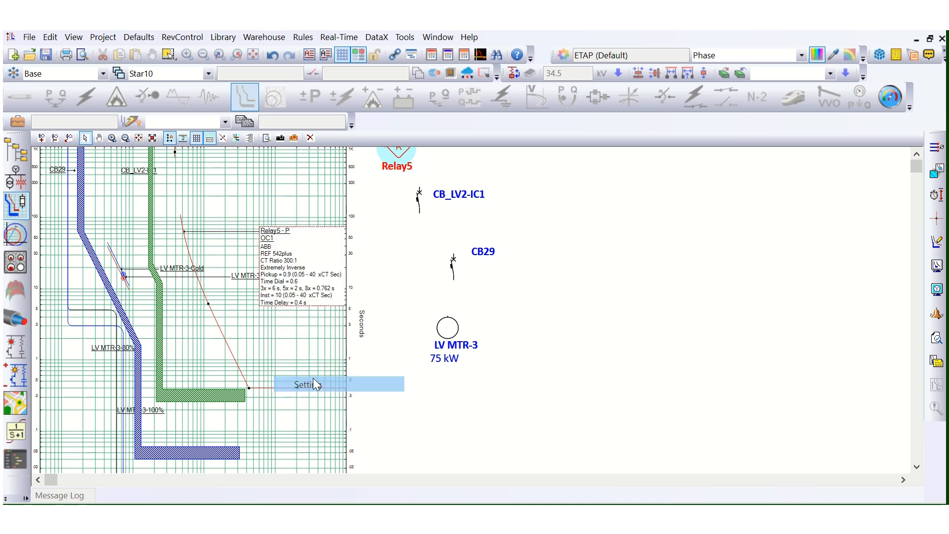
- Reposition the expanded Relay5 settings label above the LV MTR-3 labels, clear of the relay curve
left_click_drag(256, 238, 237, 191)
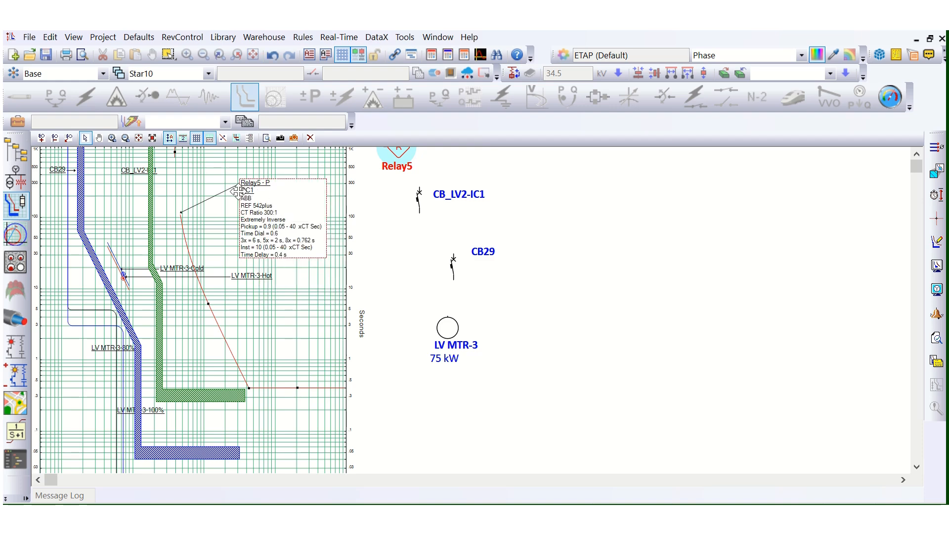
scroll(236, 190, "up", 2)
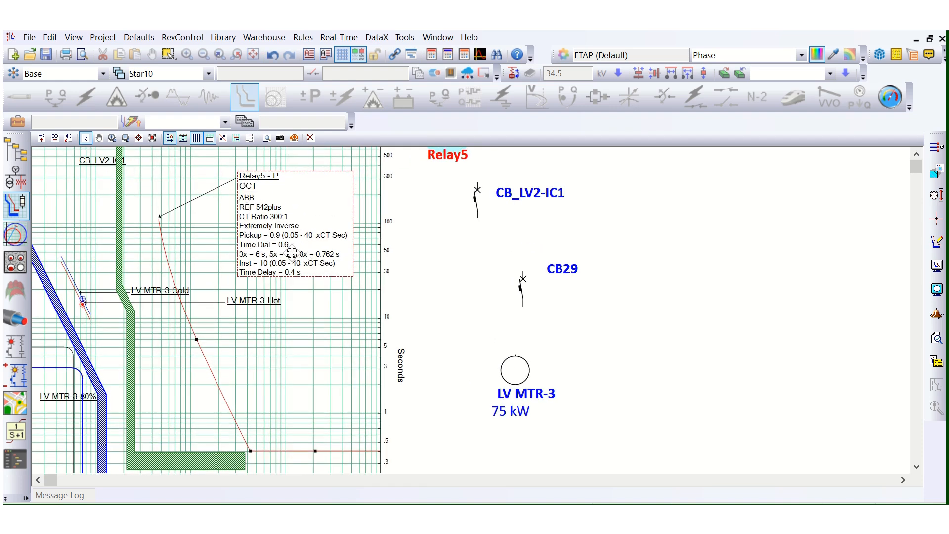
left_click_drag(246, 270, 262, 267)
scroll(486, 247, "down", 2)
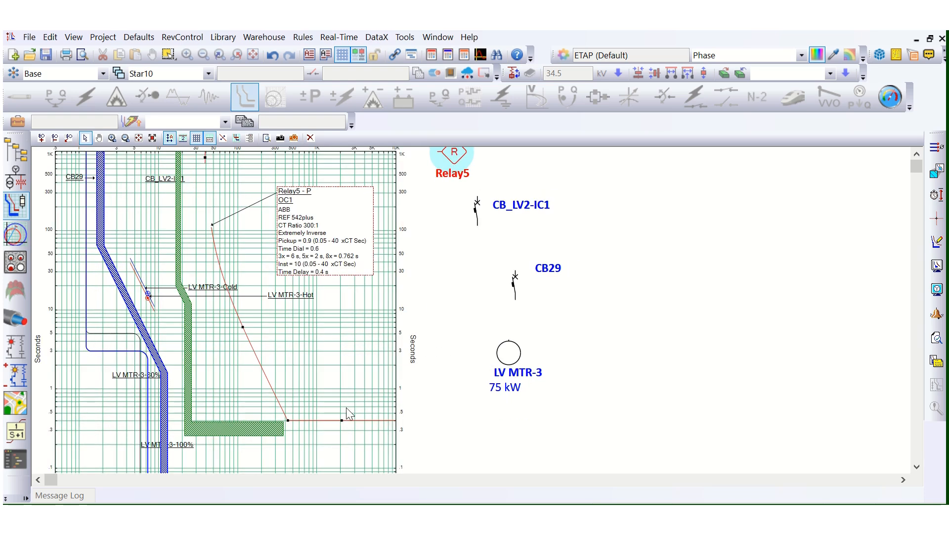
left_click(331, 329)
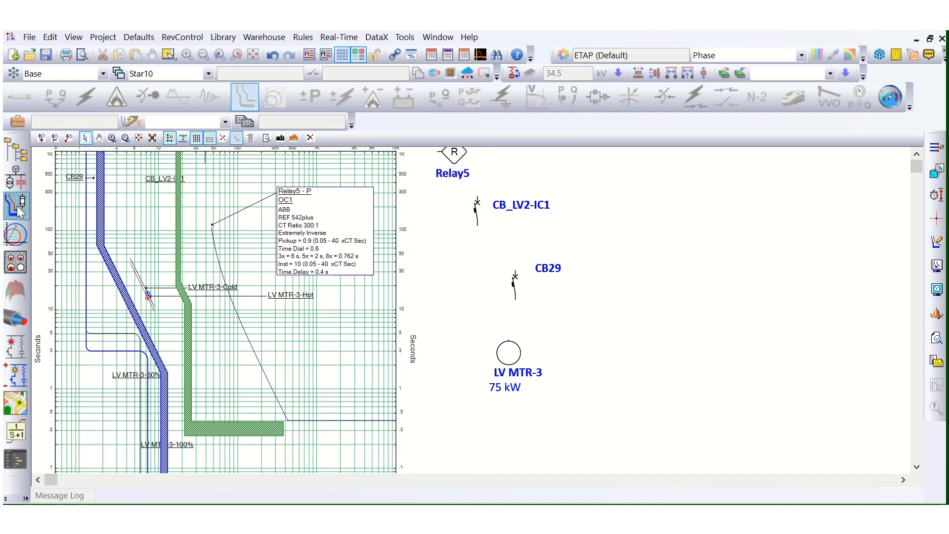
- Run the short-circuit kA update from the one-line diagram and return to Star10 to view the clipped Relay5 curve
left_click(17, 178)
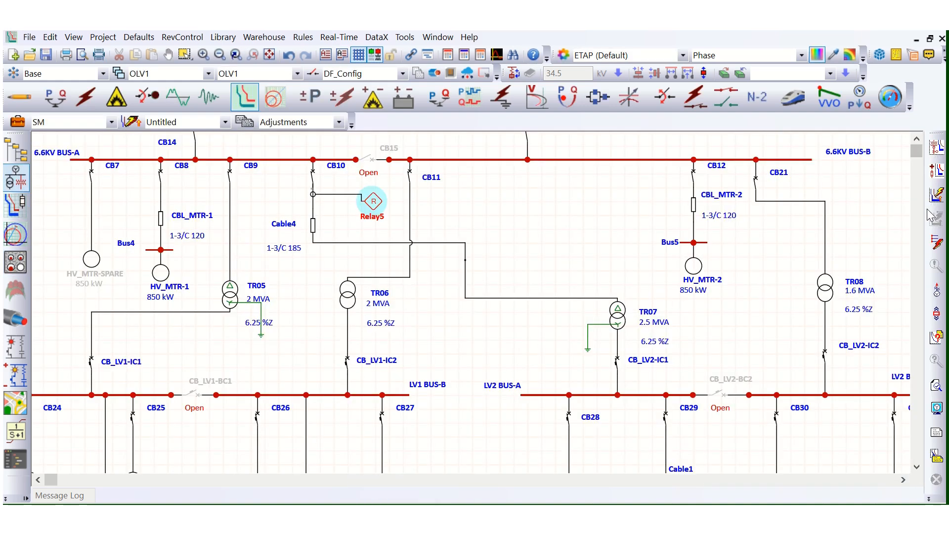
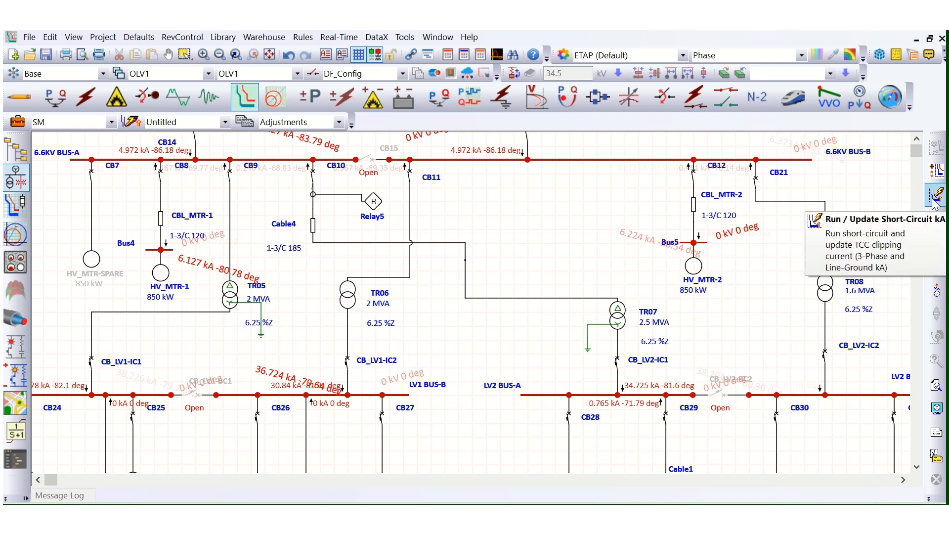
left_click(15, 203)
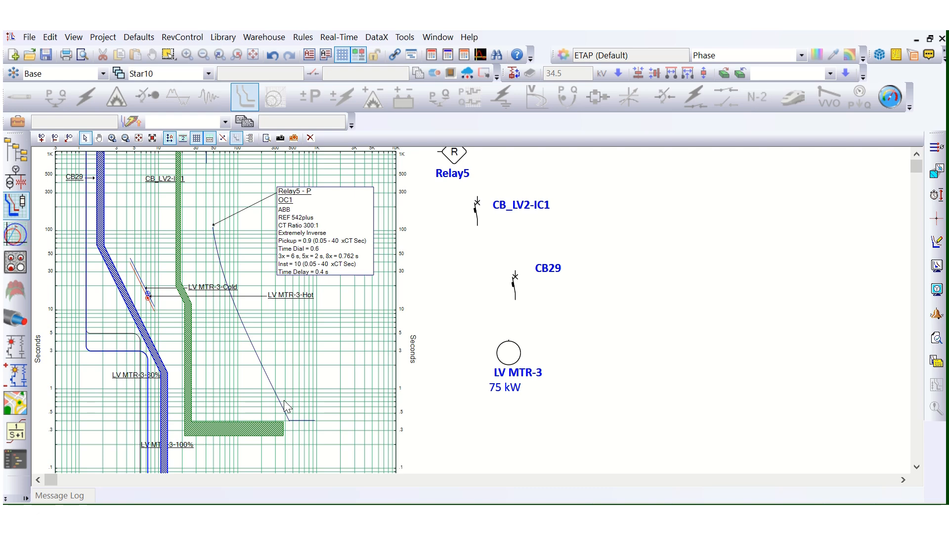
scroll(284, 400, "down", 3)
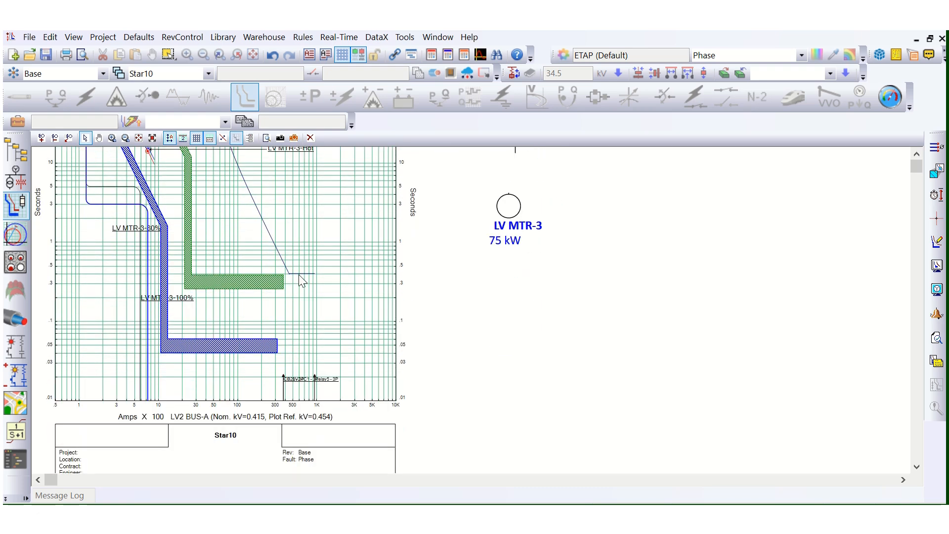
scroll(298, 274, "up", 1)
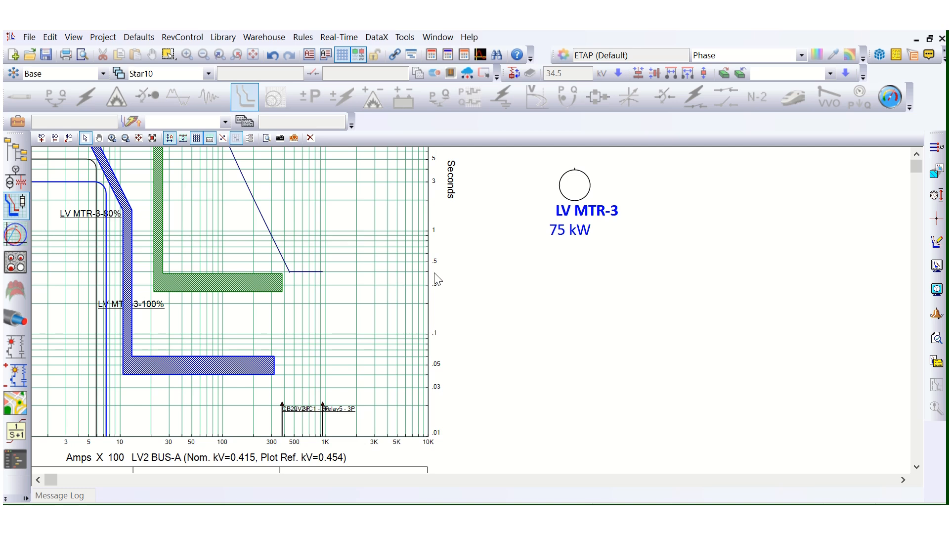
- Examine the time margins between the Relay5, CB_LV2-IC1, CB29 and LV MTR-3 curves on the Star10 plot
left_click(314, 272)
scroll(332, 314, "up", 3)
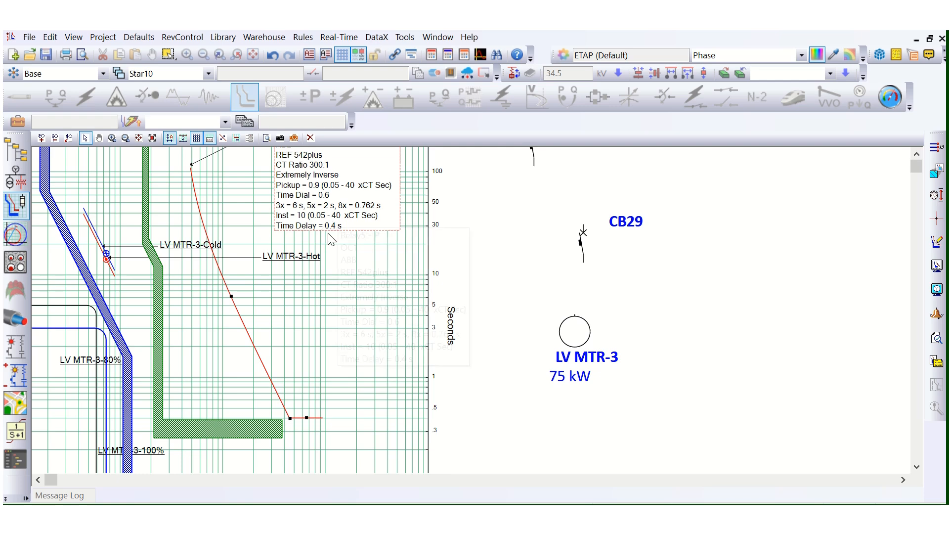
mouse_move(220, 424)
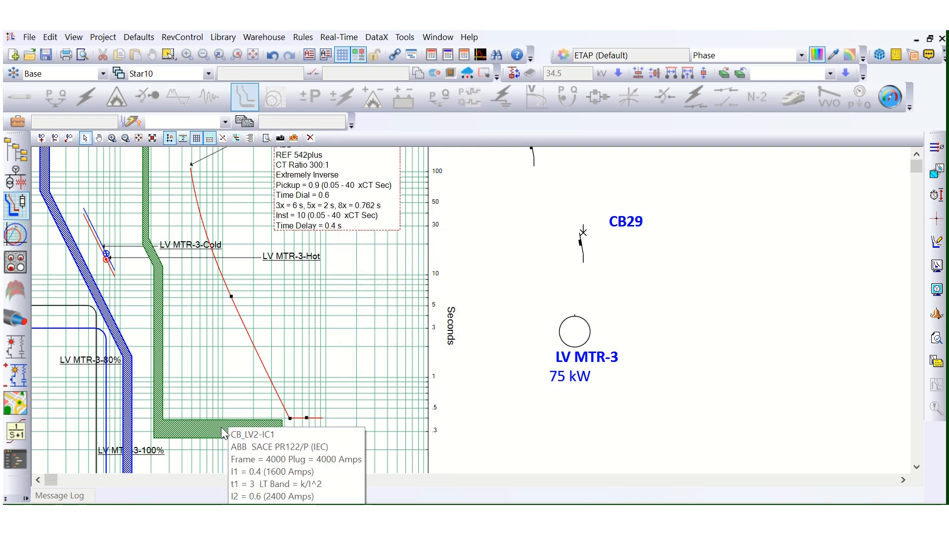
scroll(419, 332, "down", 2)
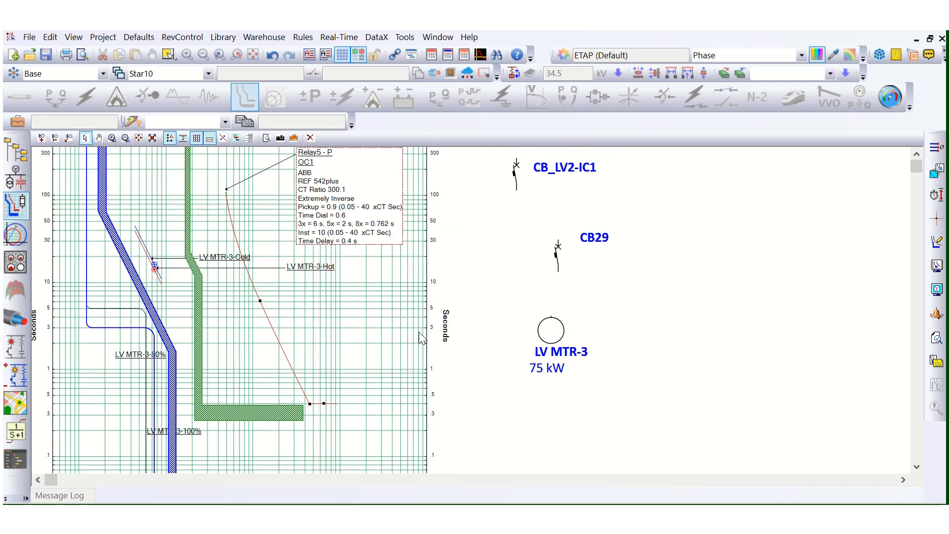
left_click(254, 405)
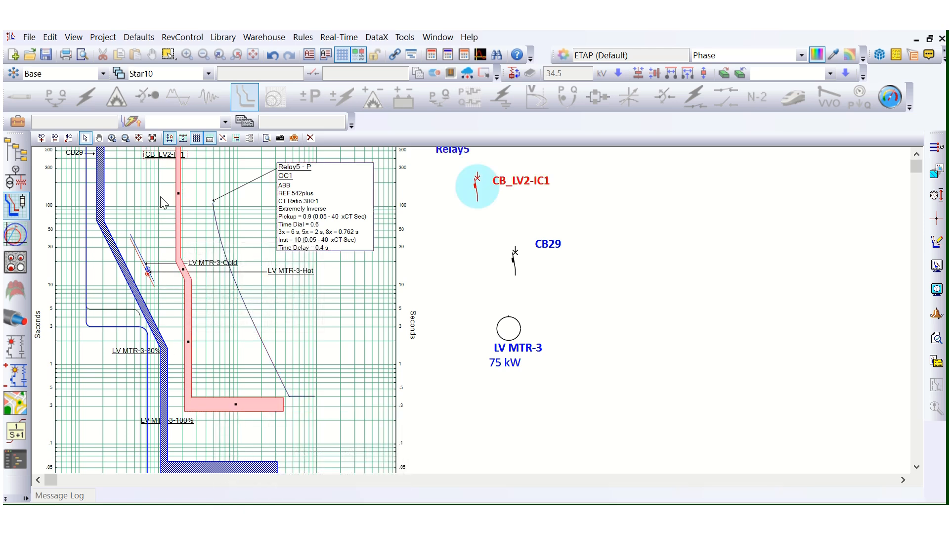
mouse_move(246, 404)
left_click(167, 346)
left_click(129, 330)
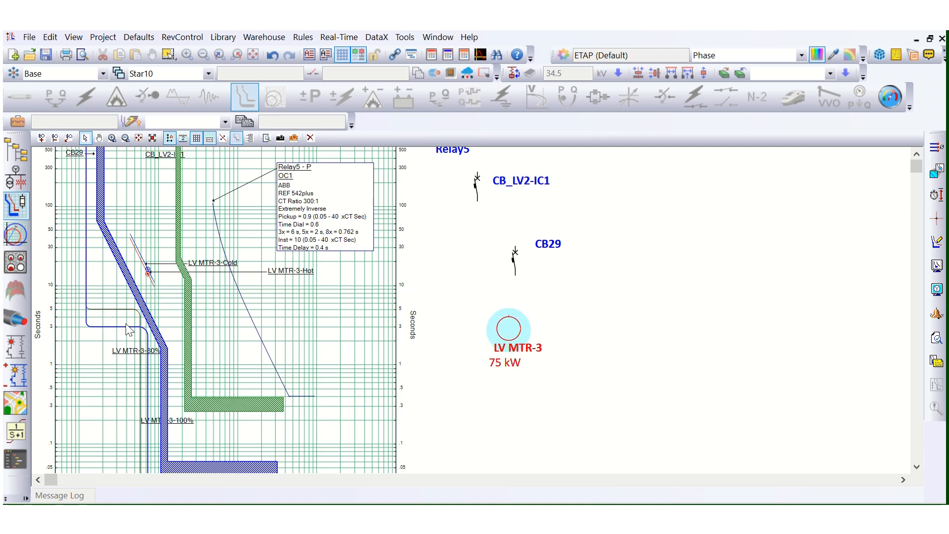
- Open Relay5's settings from the plot, set the phase instantaneous delay to 0.6 s, and move the editor off the curves
left_click(327, 236)
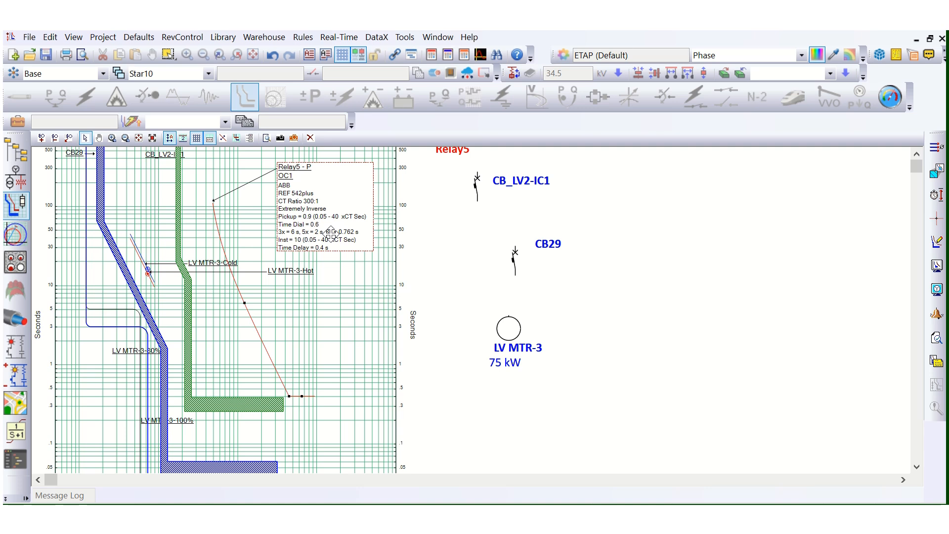
double_click(331, 232)
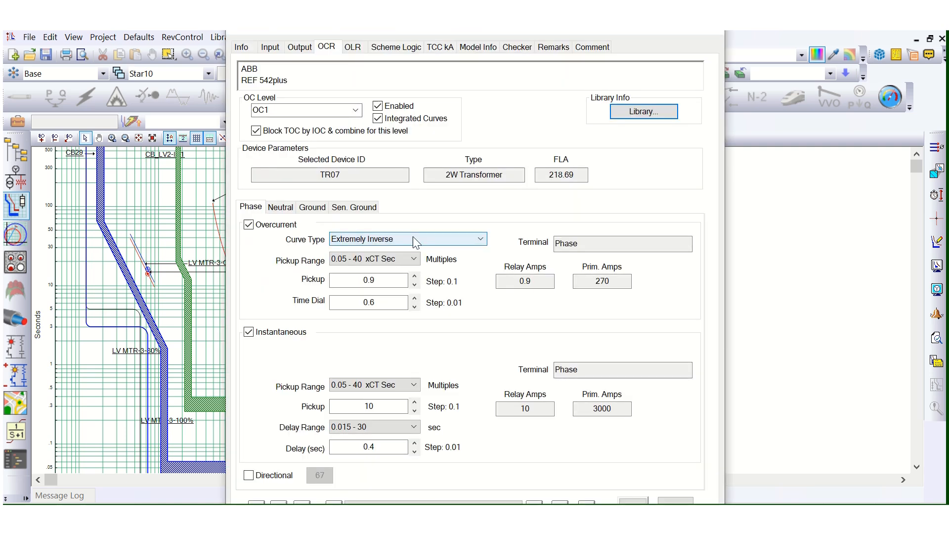
left_click(413, 449)
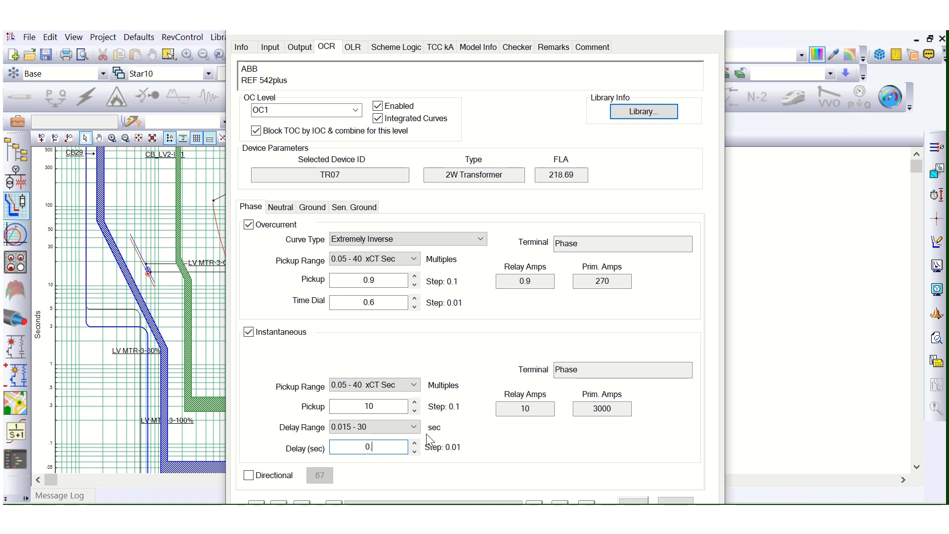
type("6")
left_click_drag(458, 21, 649, 34)
left_click_drag(613, 37, 610, 38)
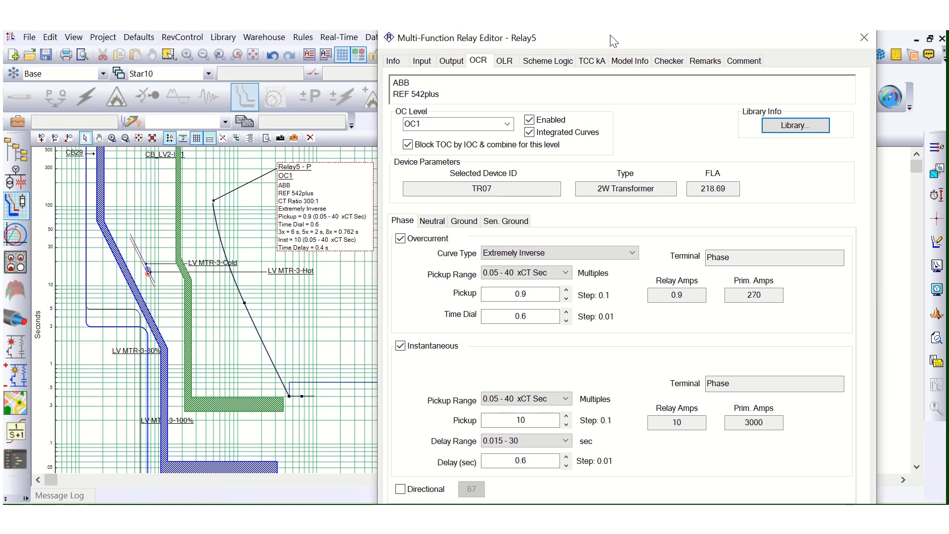
- Try a Relay5 phase overcurrent time dial of 0.8, set it to 0.9, and save the relay
left_click(541, 318)
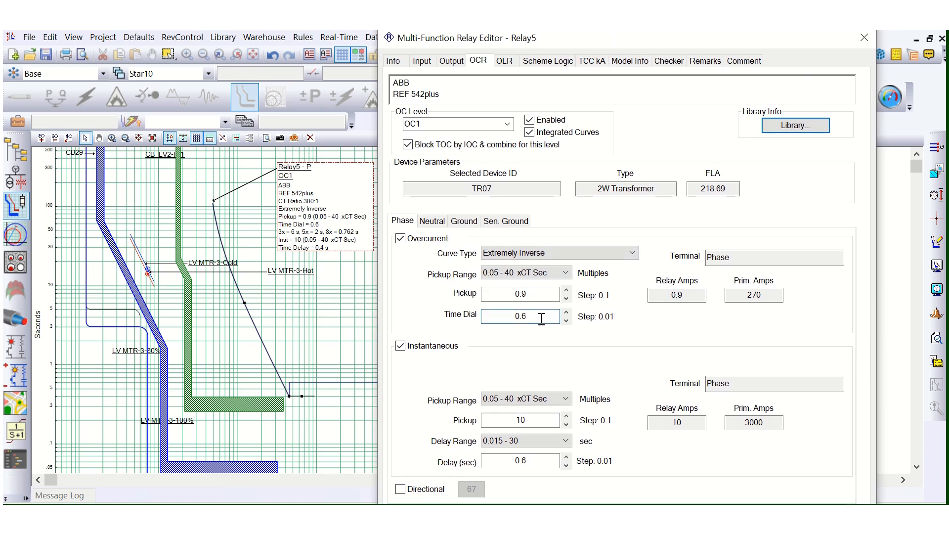
left_click(629, 320)
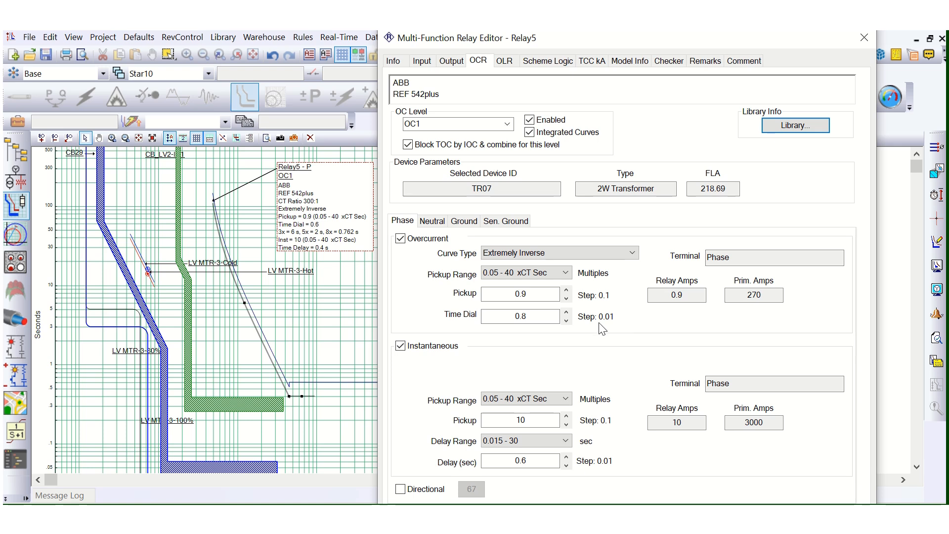
left_click(542, 319)
type("9")
left_click(644, 323)
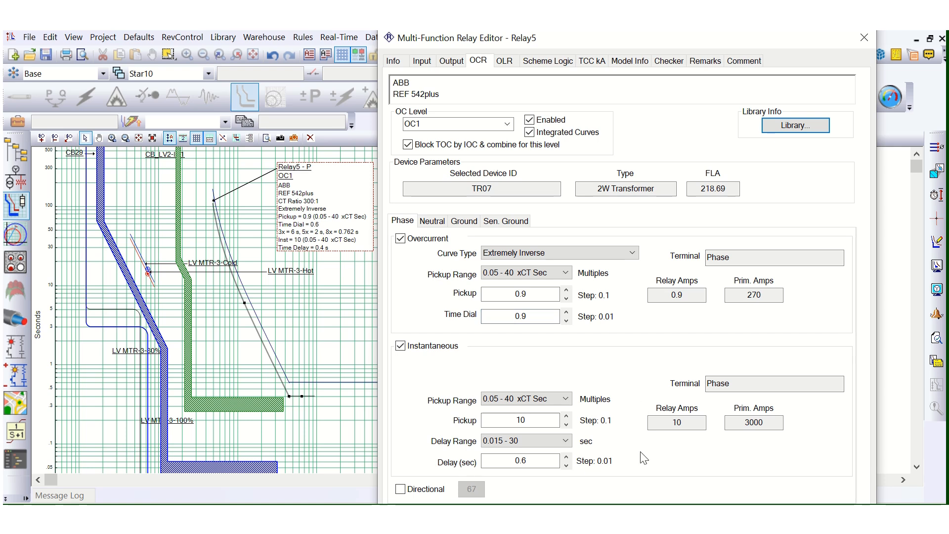
left_click(758, 510)
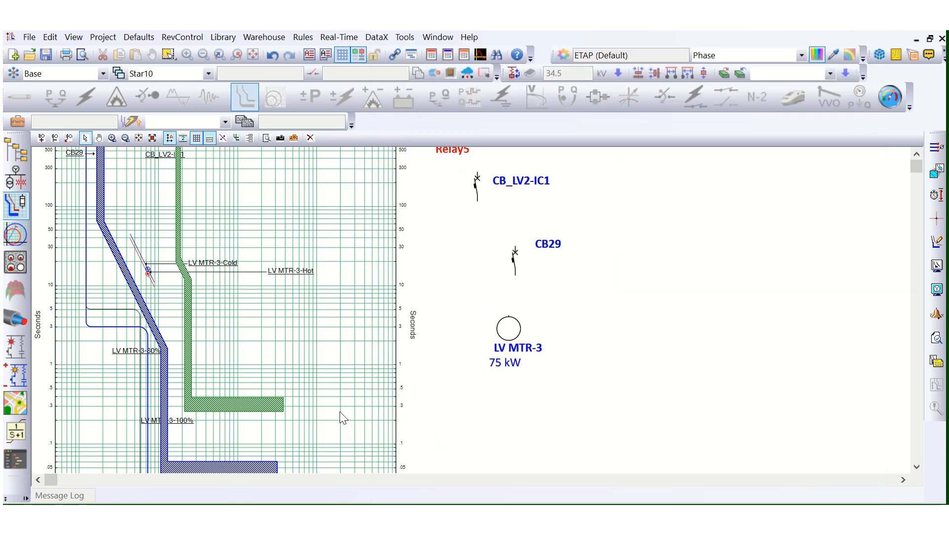
- Assign colour sequence 8 to Relay5's phase OC1 curve in the Star10 plot options
left_click(342, 333)
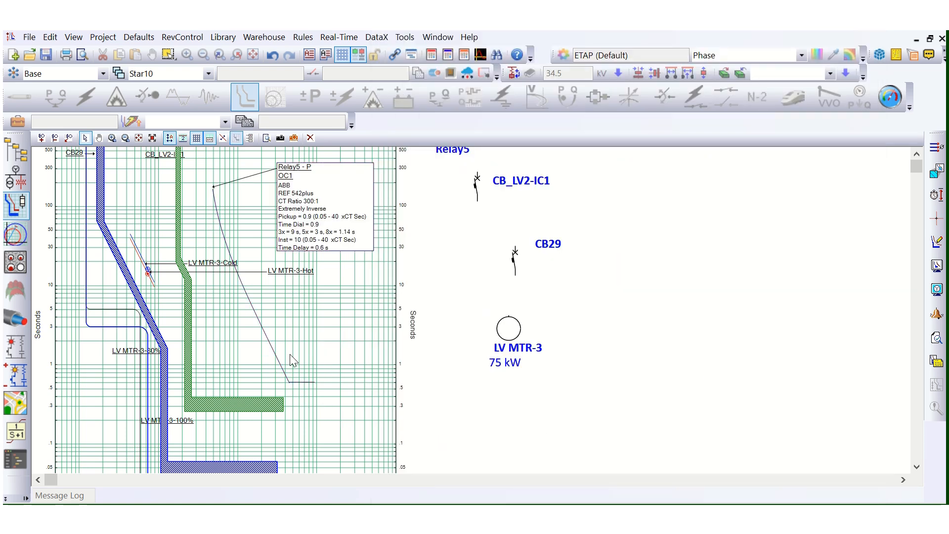
left_click(276, 356)
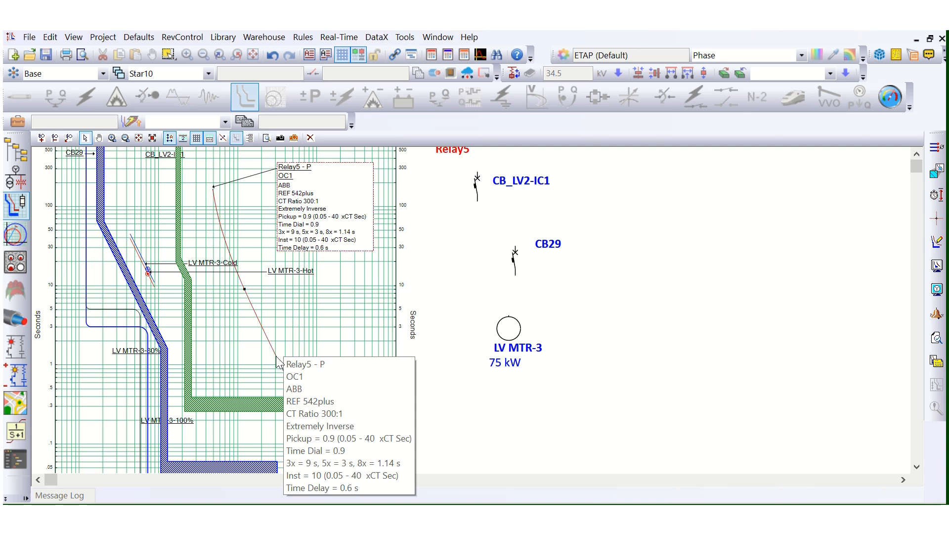
double_click(302, 313)
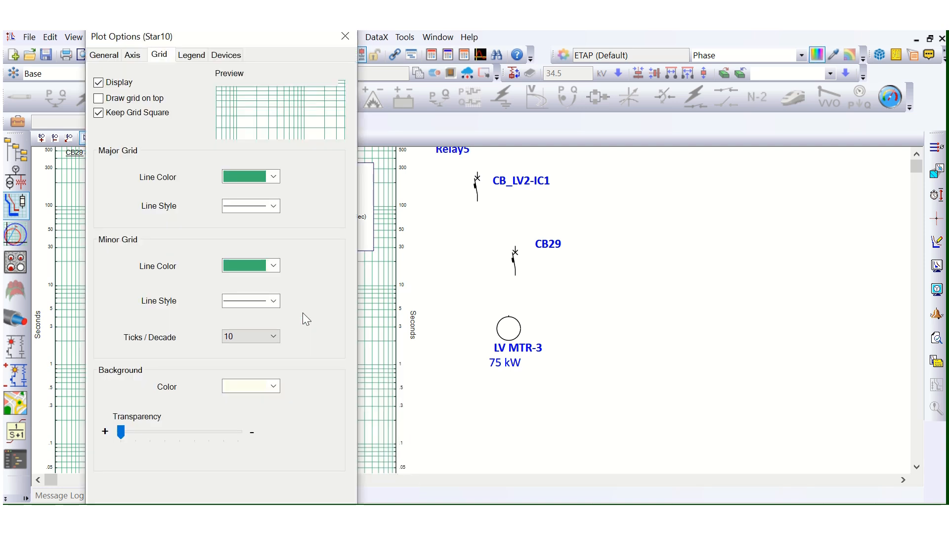
left_click(224, 56)
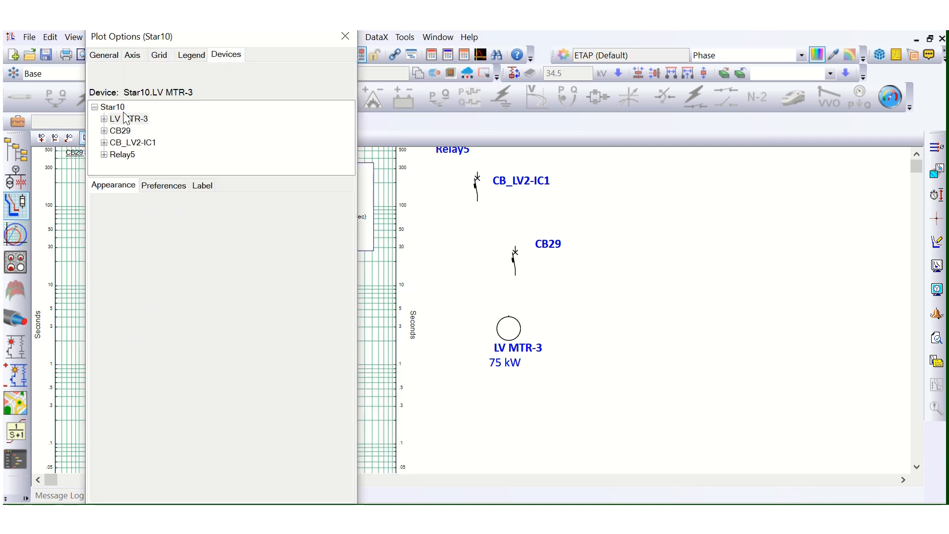
left_click(103, 155)
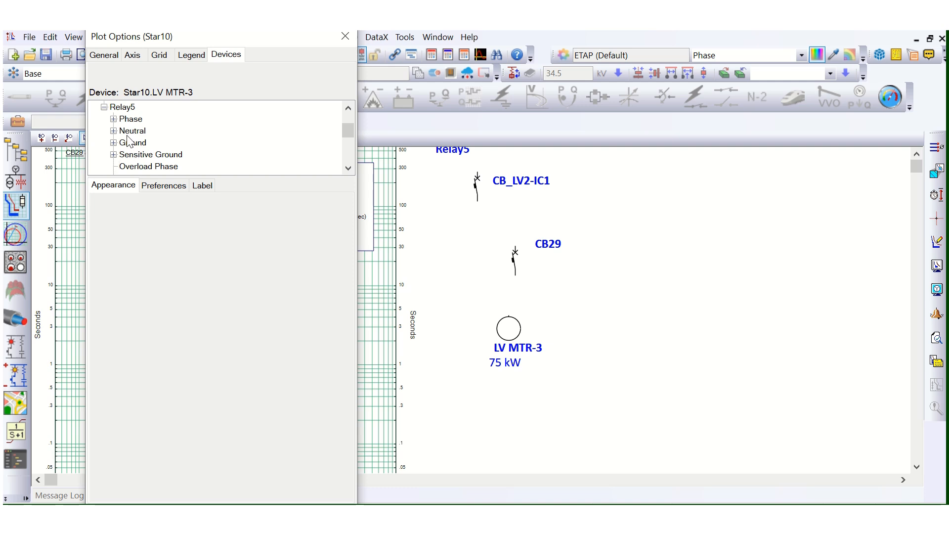
left_click(113, 119)
left_click(137, 131)
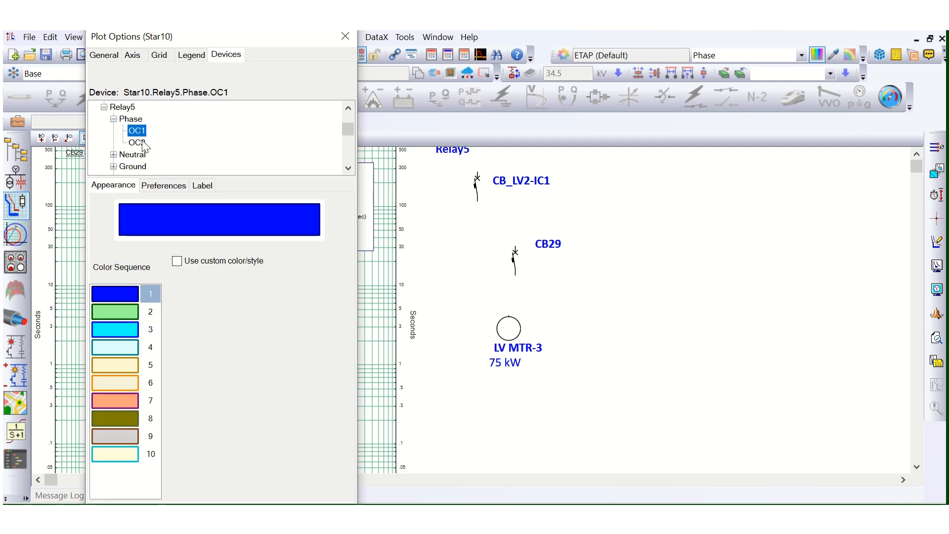
left_click(137, 143)
left_click(142, 132)
left_click(118, 419)
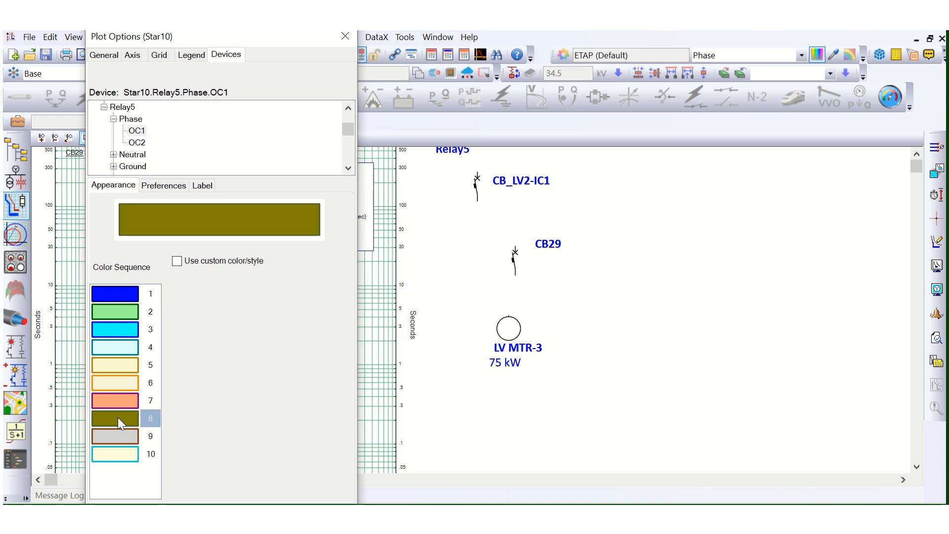
- Enable a custom colour/style for the Relay5 OC1 curve, set its line thickness to 1.4, and apply the plot options
left_click(177, 261)
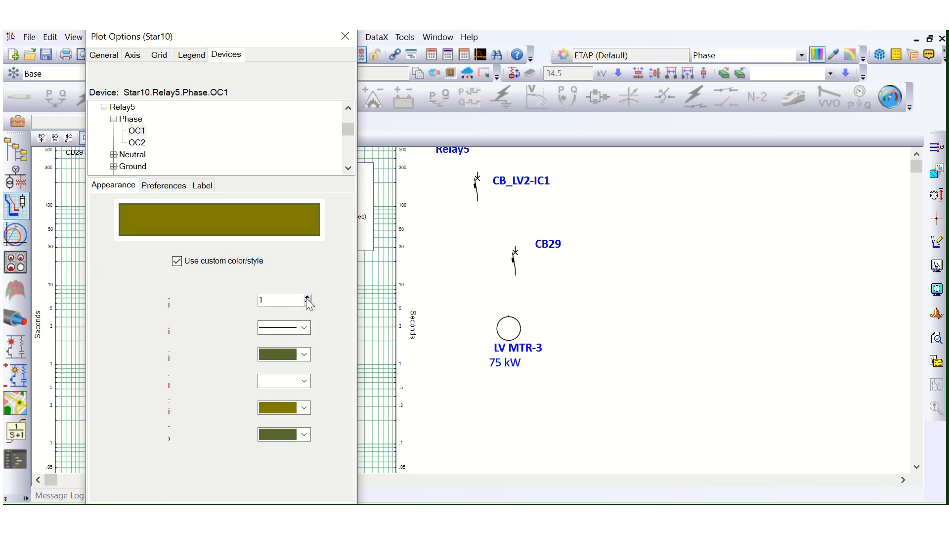
left_click(307, 297)
left_click(307, 297)
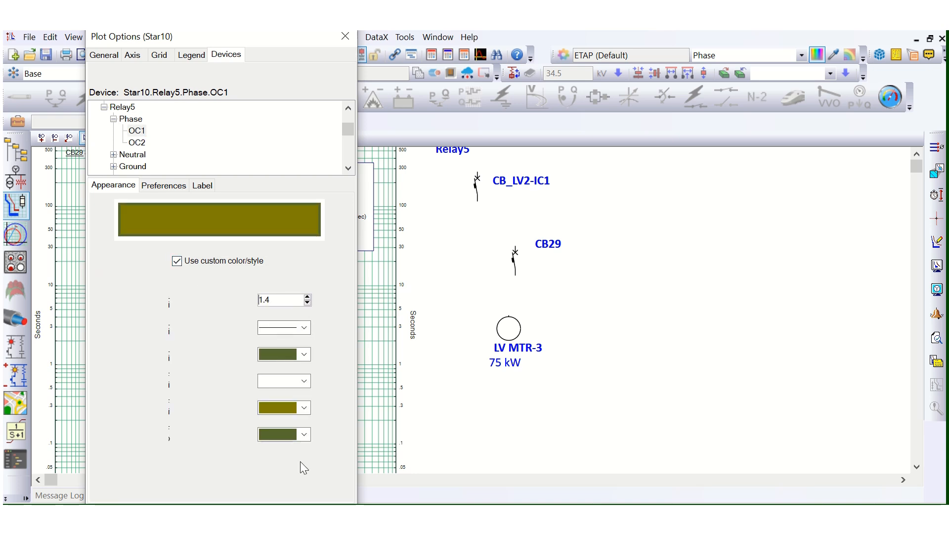
left_click(198, 514)
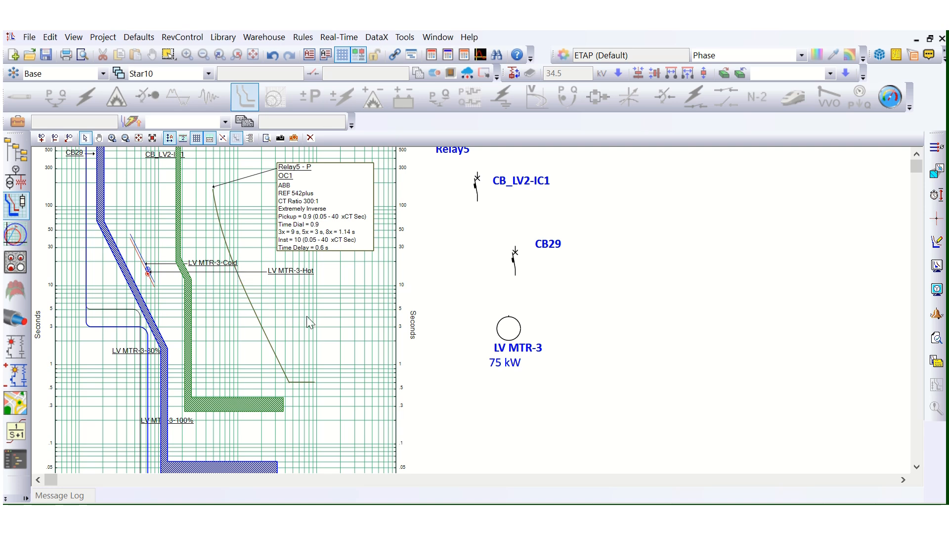
- Examine how the Relay5, CB_LV2-IC1, CB29 and LV MTR-3 curves are spaced on the Star10 plot
left_click(284, 373)
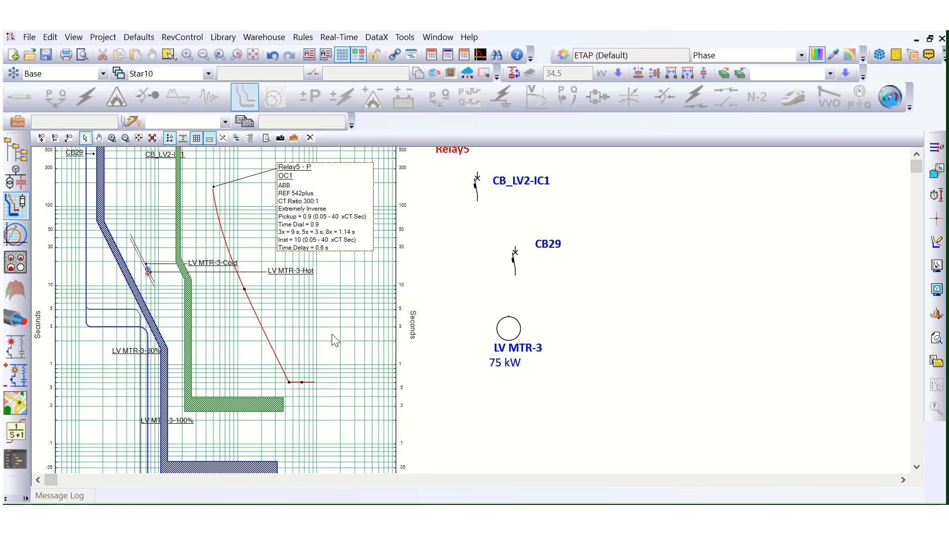
scroll(430, 365, "down", 3)
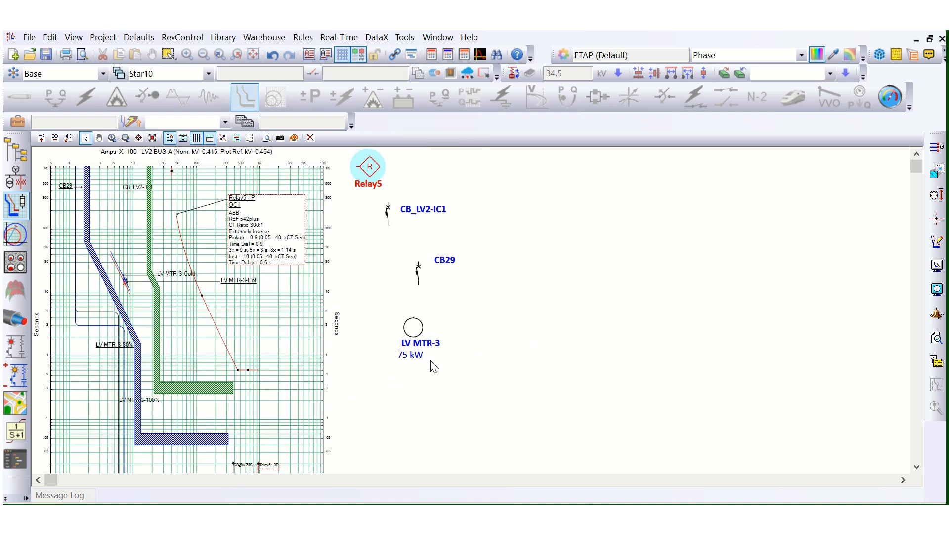
left_click(265, 323)
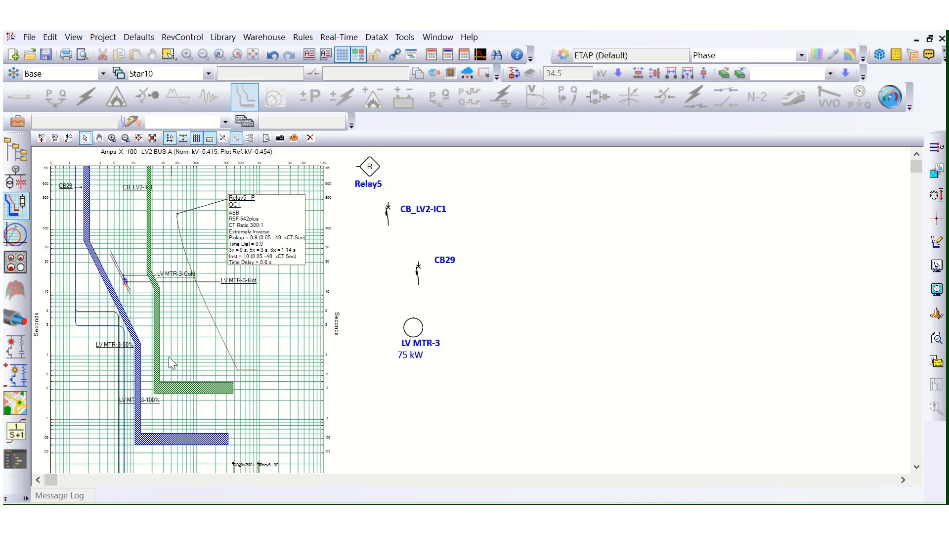
scroll(169, 362, "up", 2)
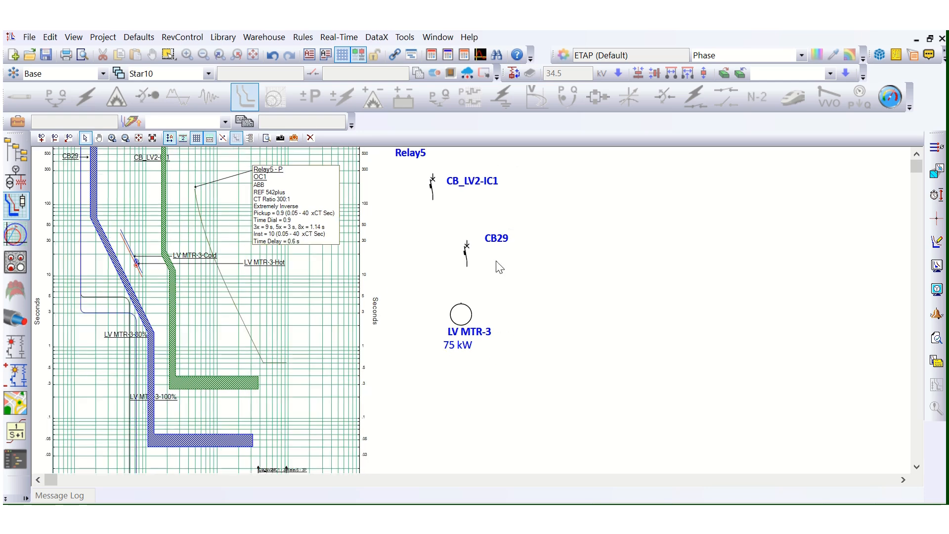
scroll(125, 412, "up", 1)
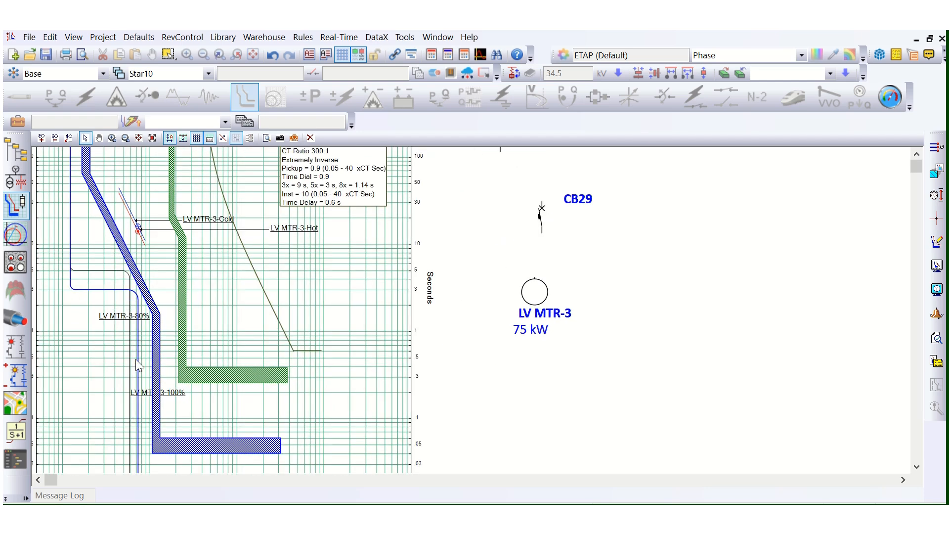
scroll(146, 356, "down", 1)
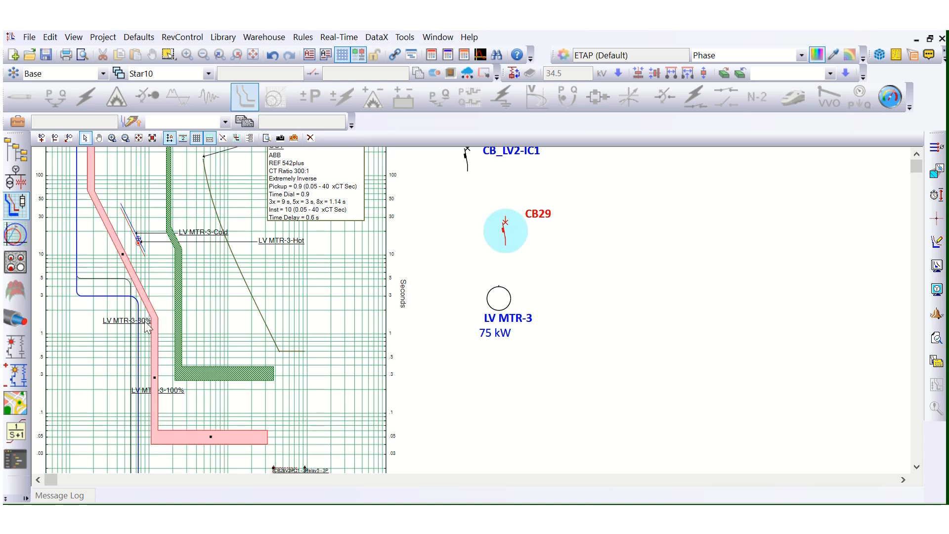
left_click(113, 231)
scroll(155, 383, "down", 2)
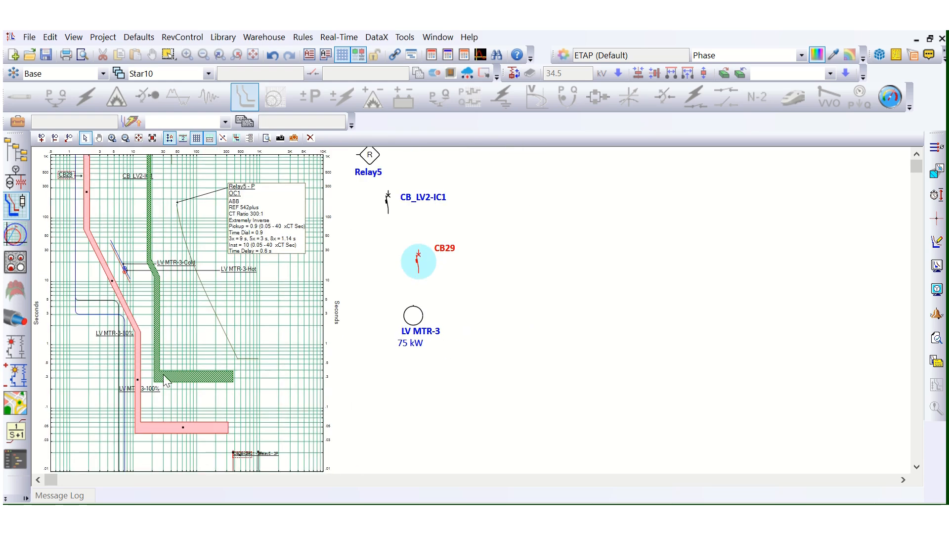
- Move the CB_LV2-IC1 curve label below the Relay5 settings box and show its border and settings
left_click(170, 375)
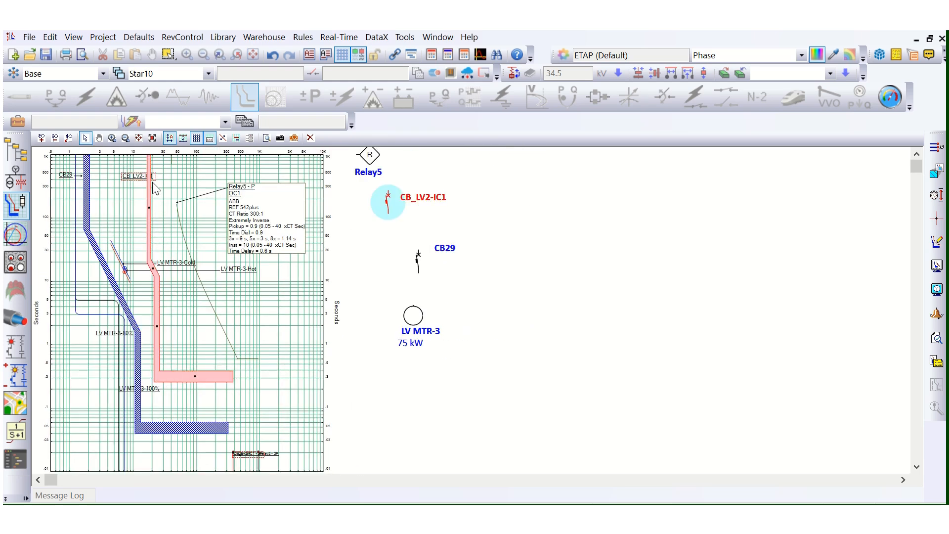
mouse_move(153, 185)
left_click_drag(135, 173, 255, 315)
right_click(260, 319)
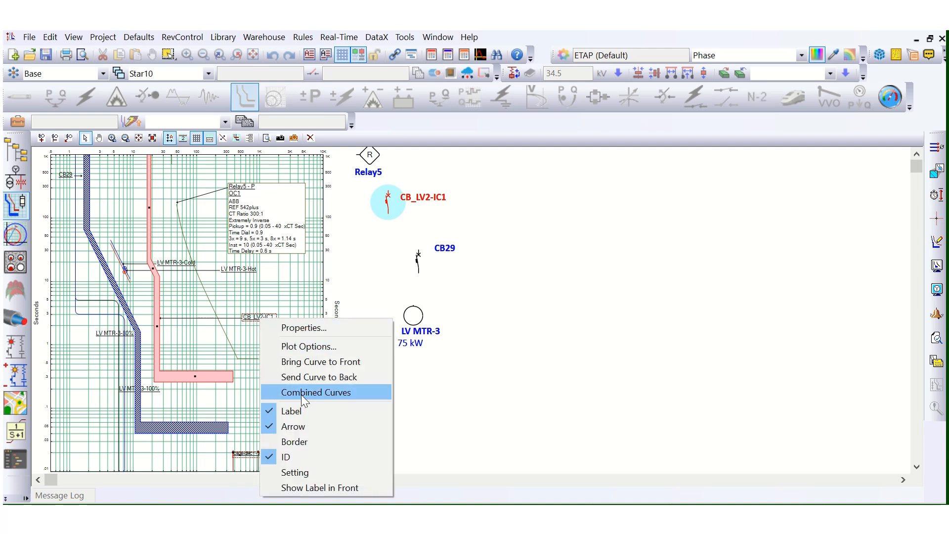
left_click(304, 446)
right_click(267, 320)
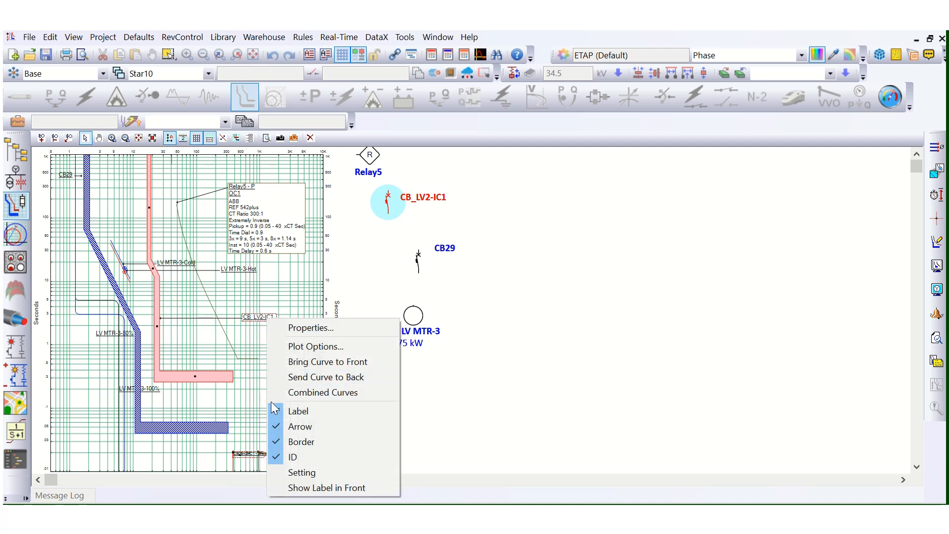
left_click(293, 473)
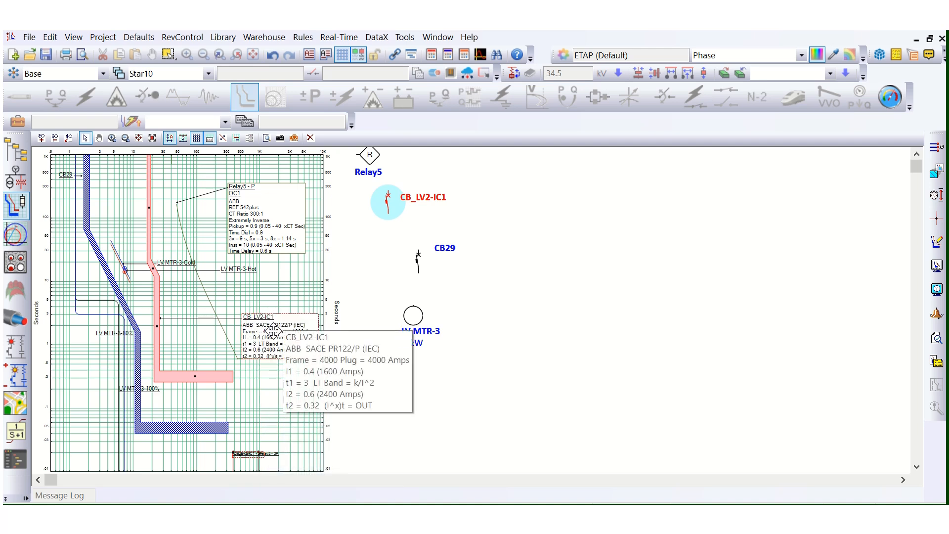
- Compare the displayed CB_LV2-IC1 and Relay5 settings against their curves on the plot
scroll(250, 326, "up", 1)
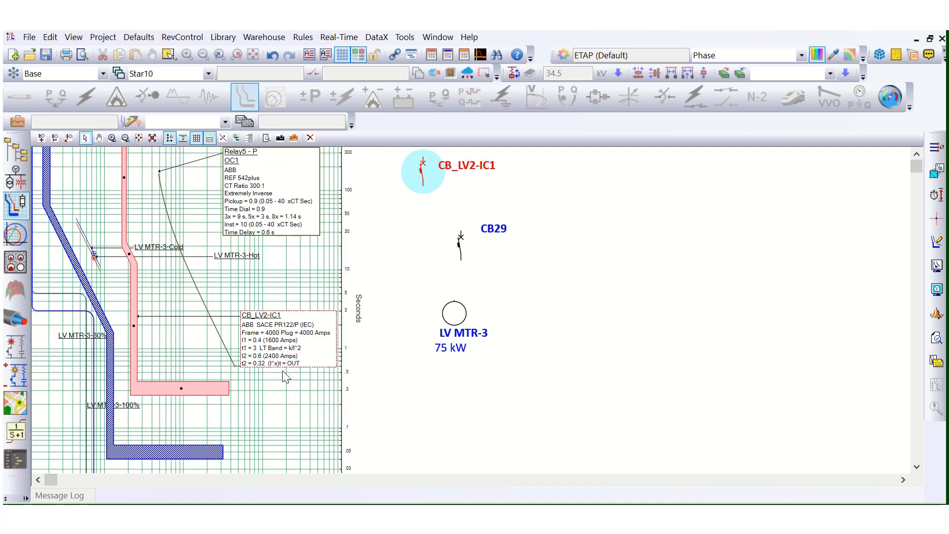
scroll(286, 371, "up", 2)
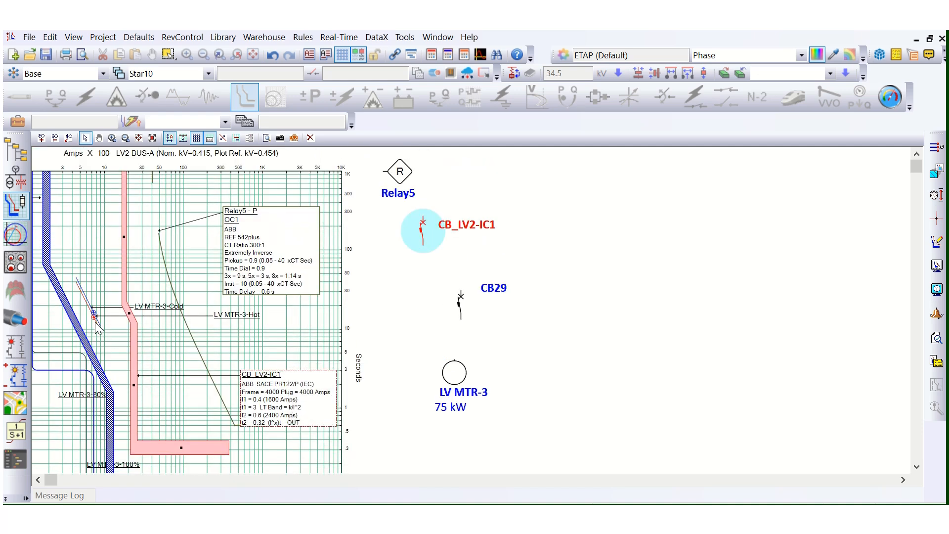
left_click(255, 263)
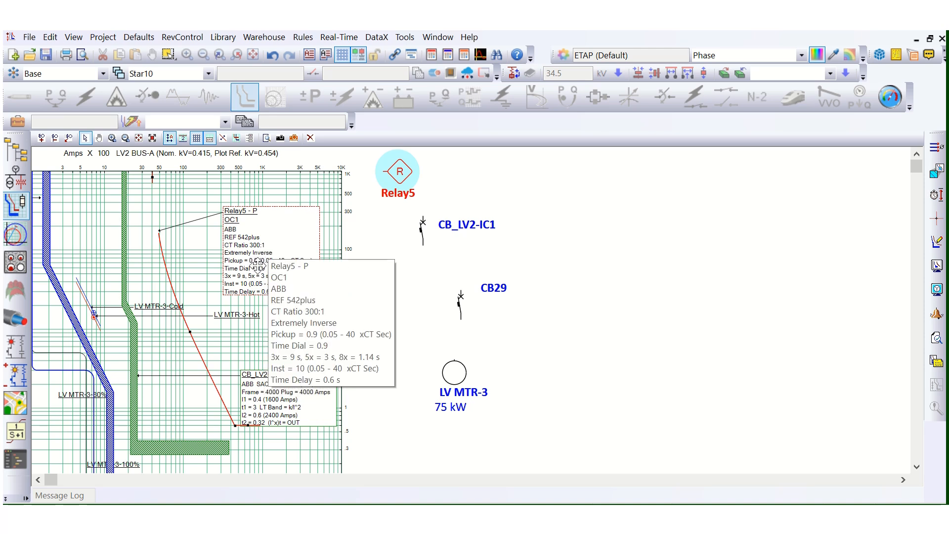
left_click(295, 357)
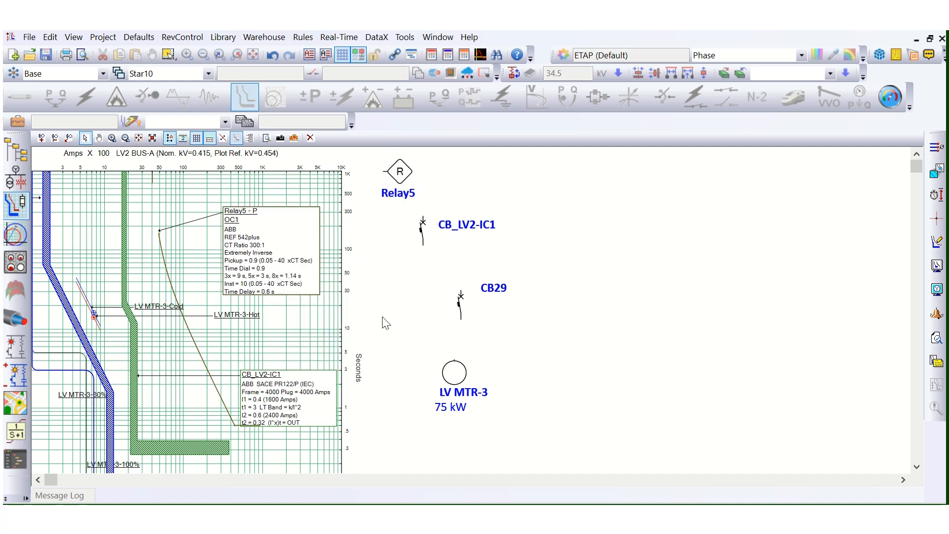
scroll(388, 316, "down", 2)
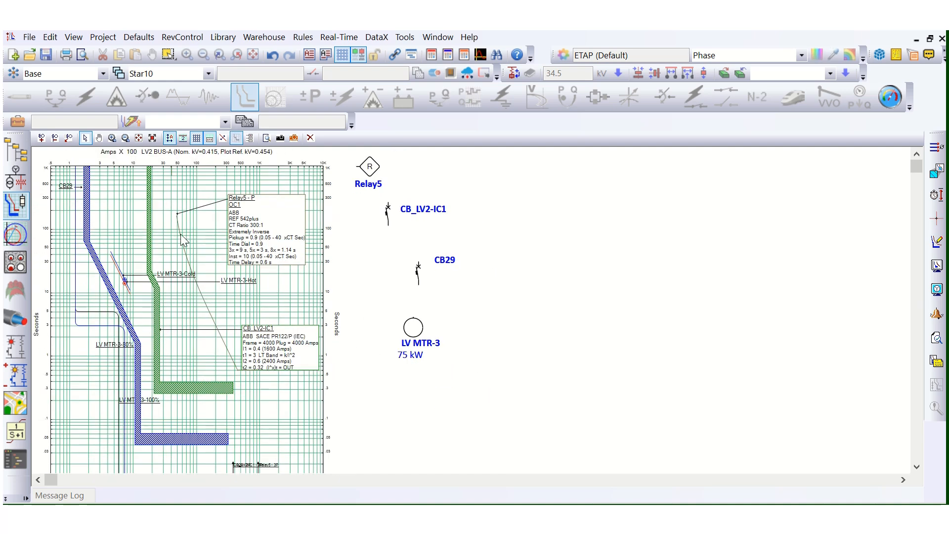
- Return to the one-line diagram and review the TR07 feeder path from CB10 and Relay5 through CB_LV2-IC1 and CB29 to LV MTR-3
left_click(16, 179)
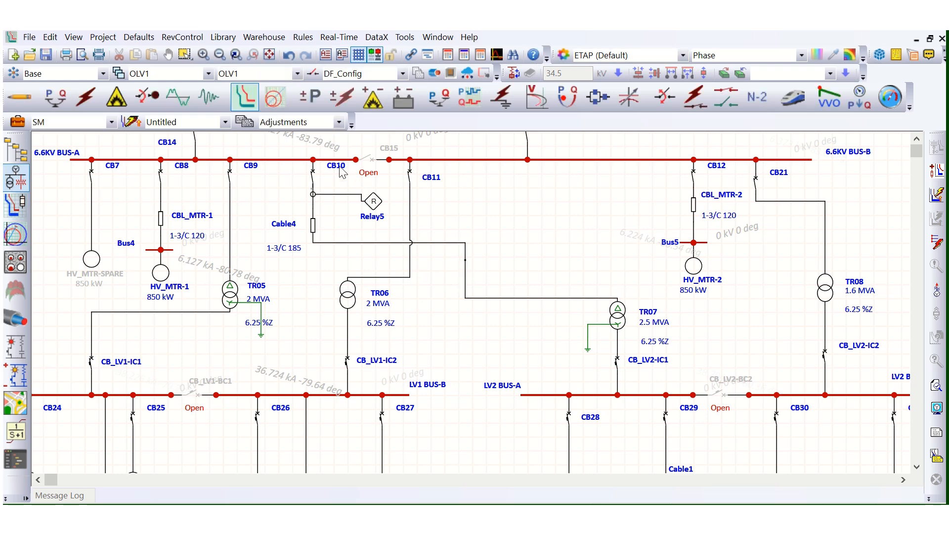
scroll(343, 170, "down", 1)
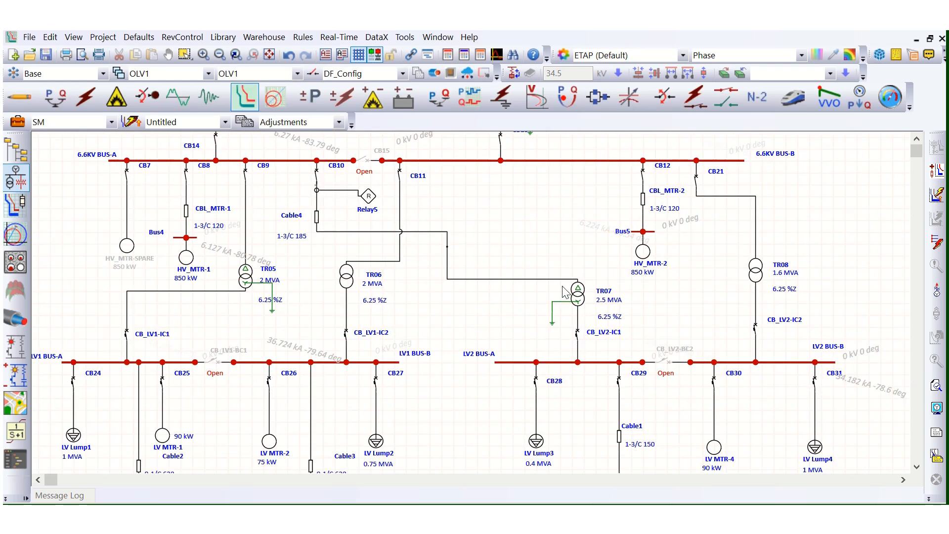
scroll(512, 270, "down", 3)
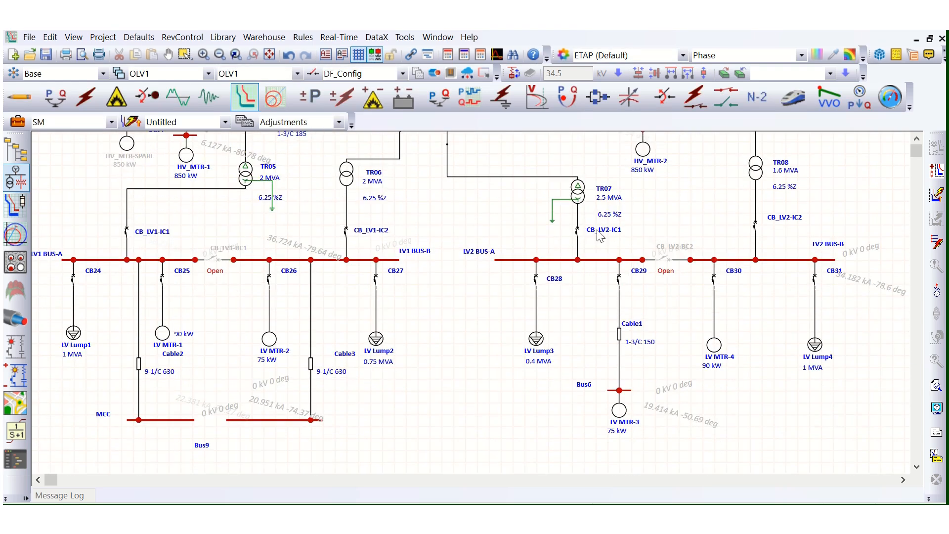
scroll(600, 236, "up", 1)
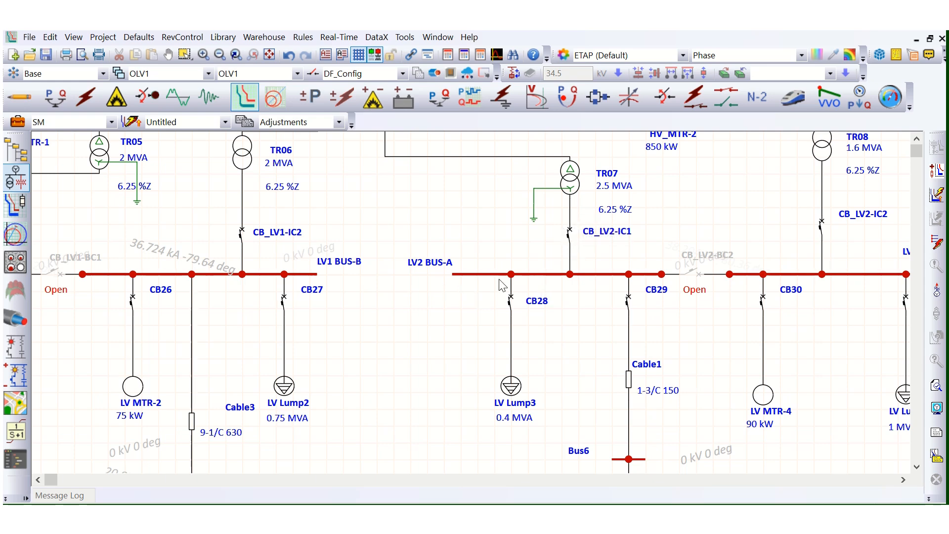
scroll(575, 263, "down", 1)
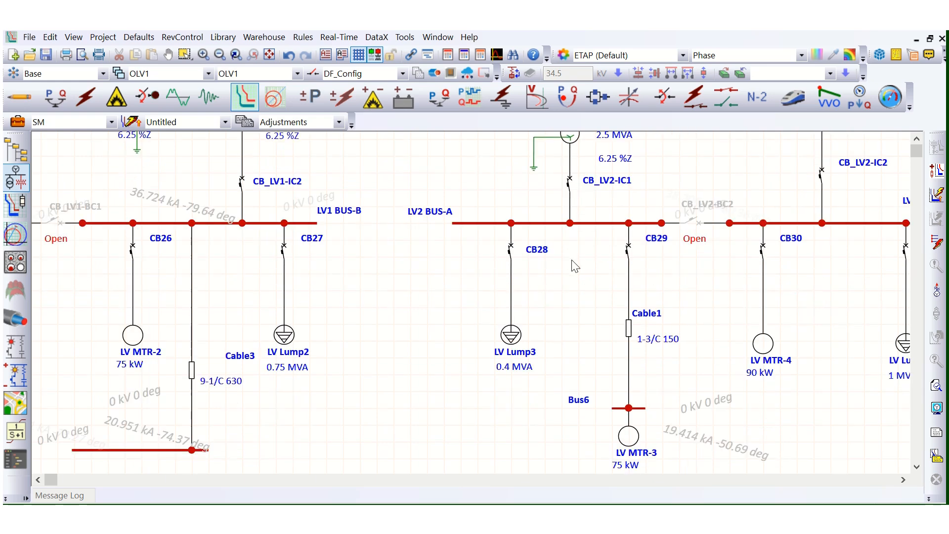
scroll(613, 256, "down", 2)
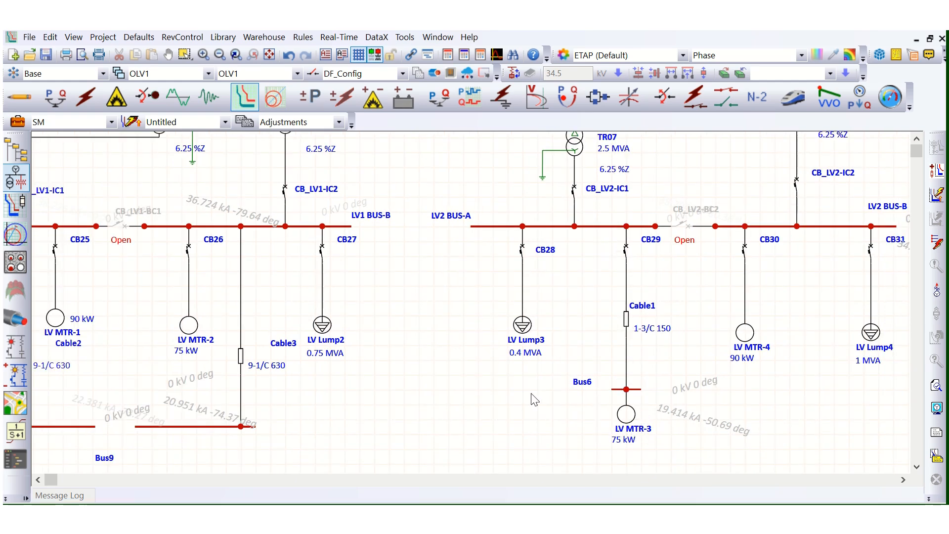
scroll(514, 424, "down", 1)
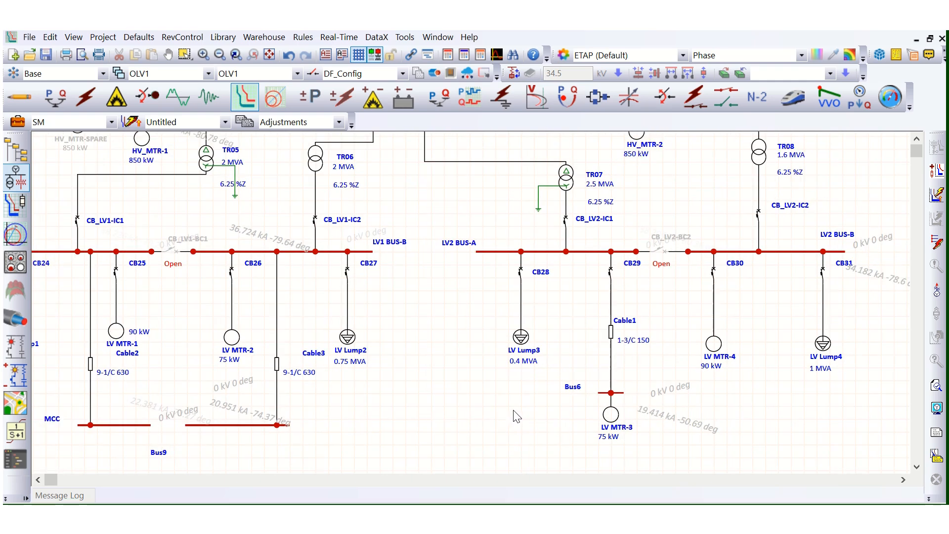
scroll(515, 415, "down", 2)
scroll(611, 417, "up", 2)
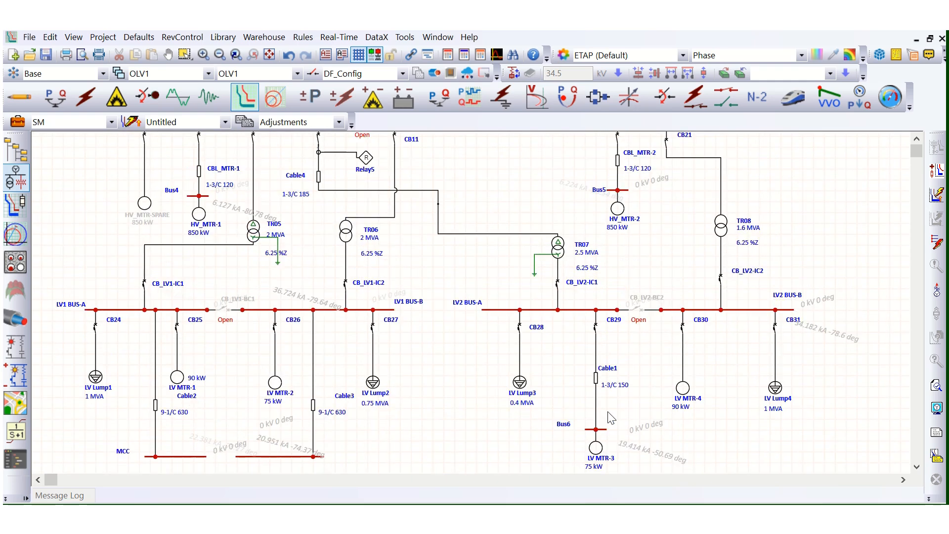